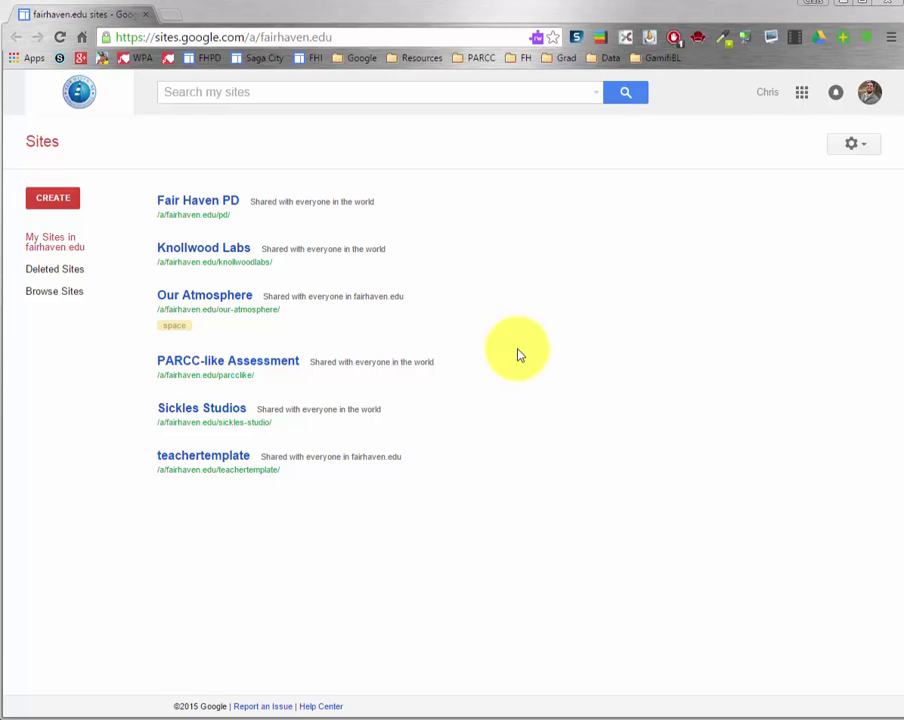
Step: Open Google Sites and browse the gallery to the Fair Haven Teacher Website Template
click(804, 94)
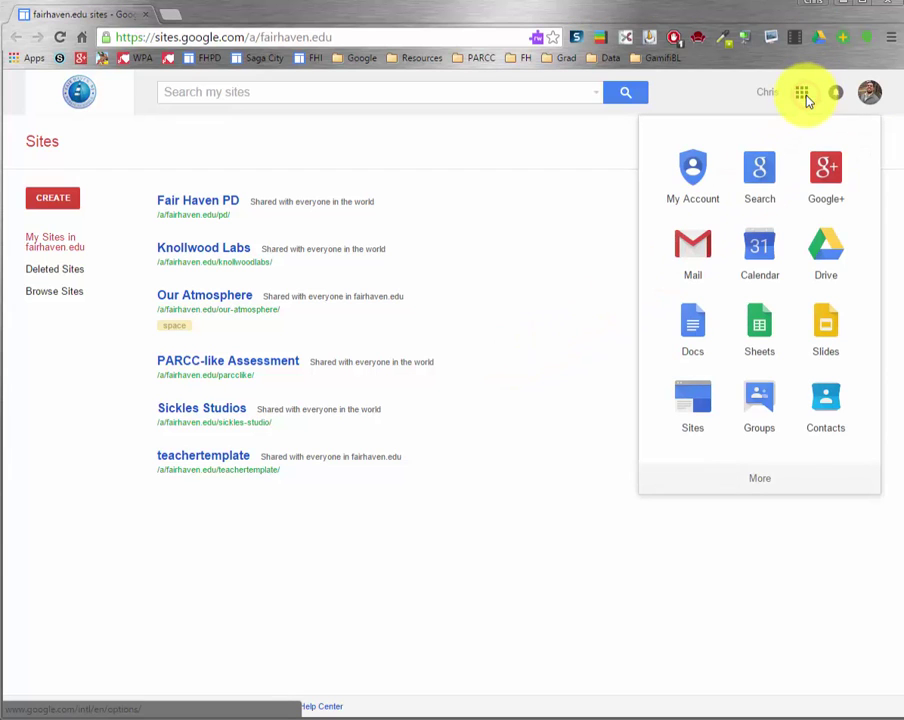
click(682, 404)
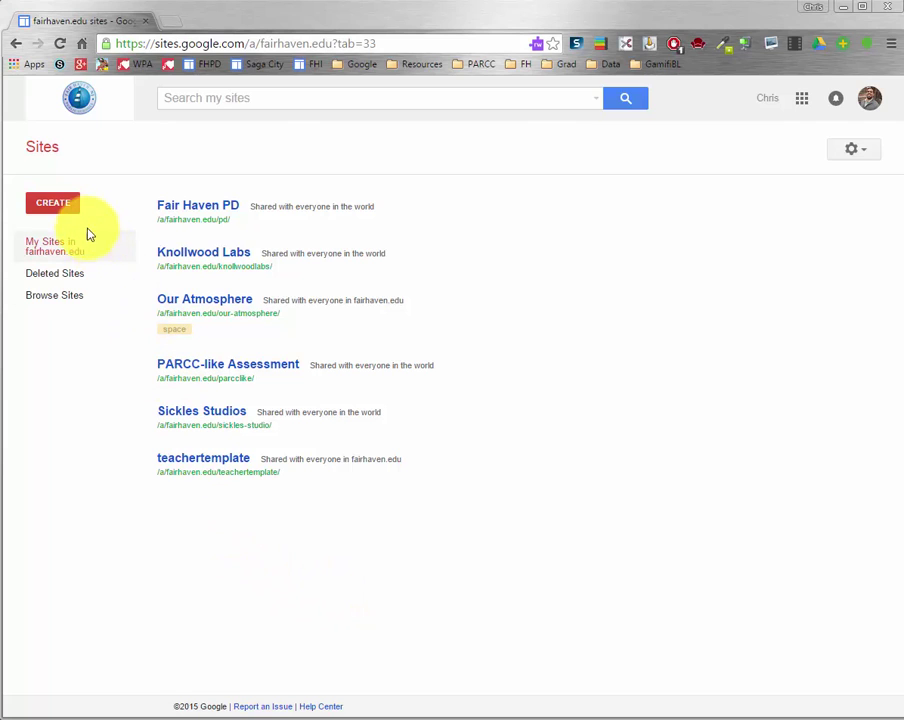
click(66, 205)
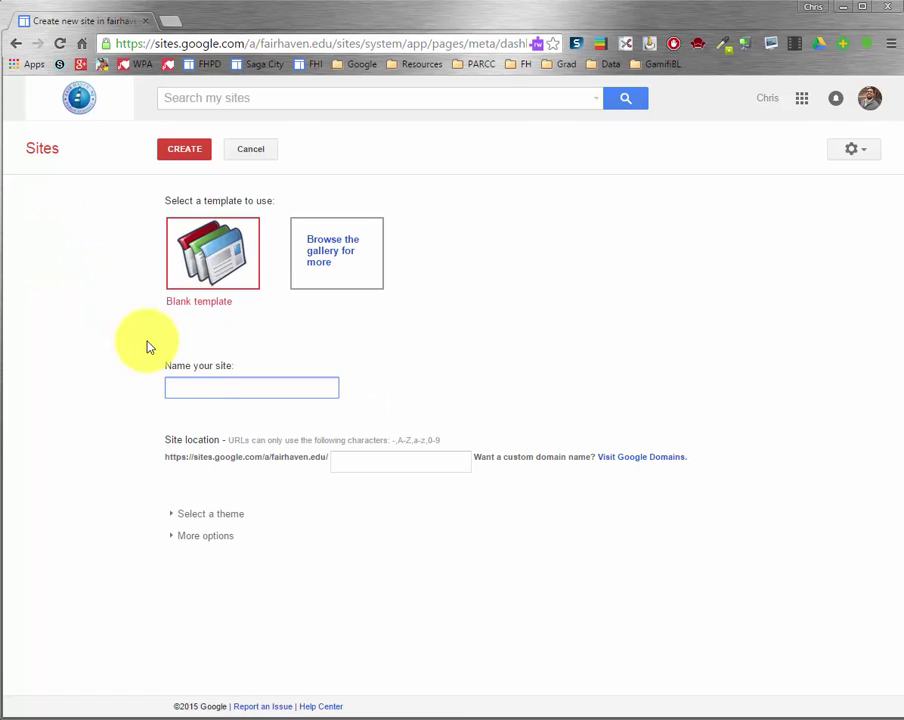
click(321, 264)
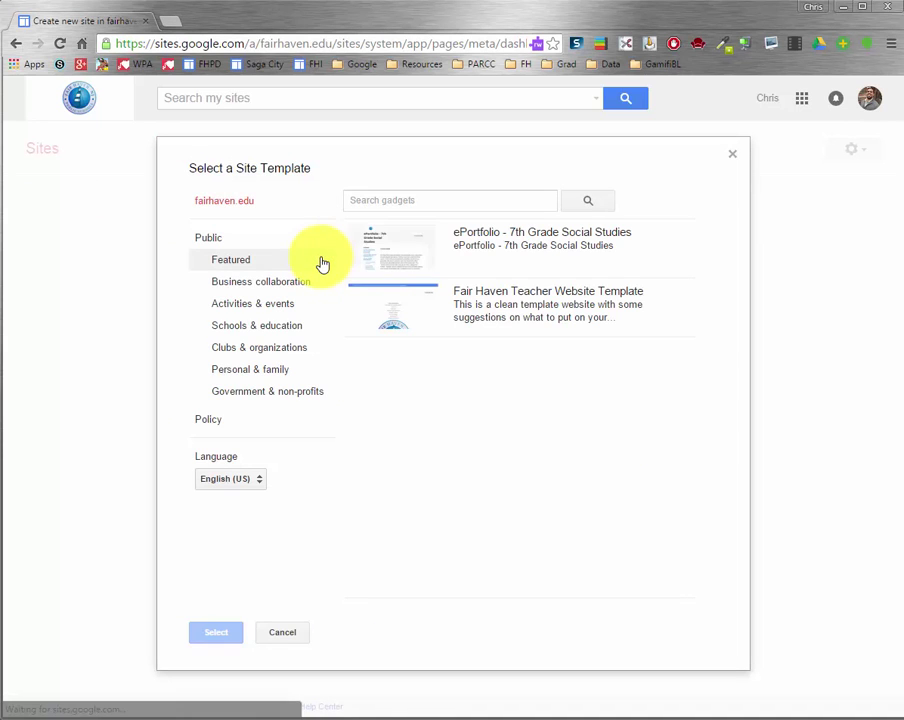
click(547, 304)
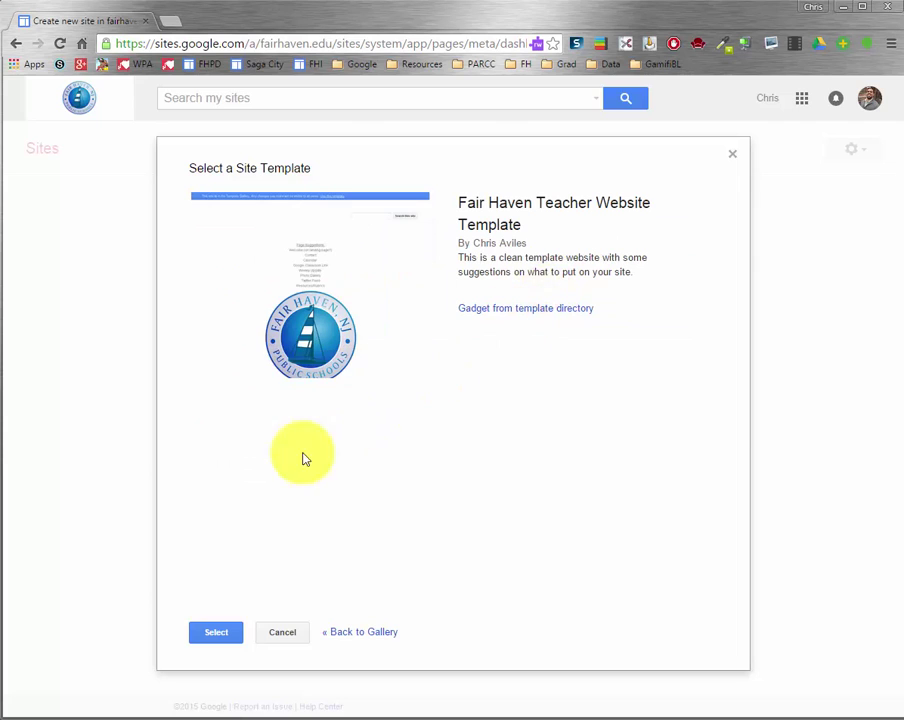
Step: Create the site named mraviles from the Fair Haven Teacher Website Template
click(212, 634)
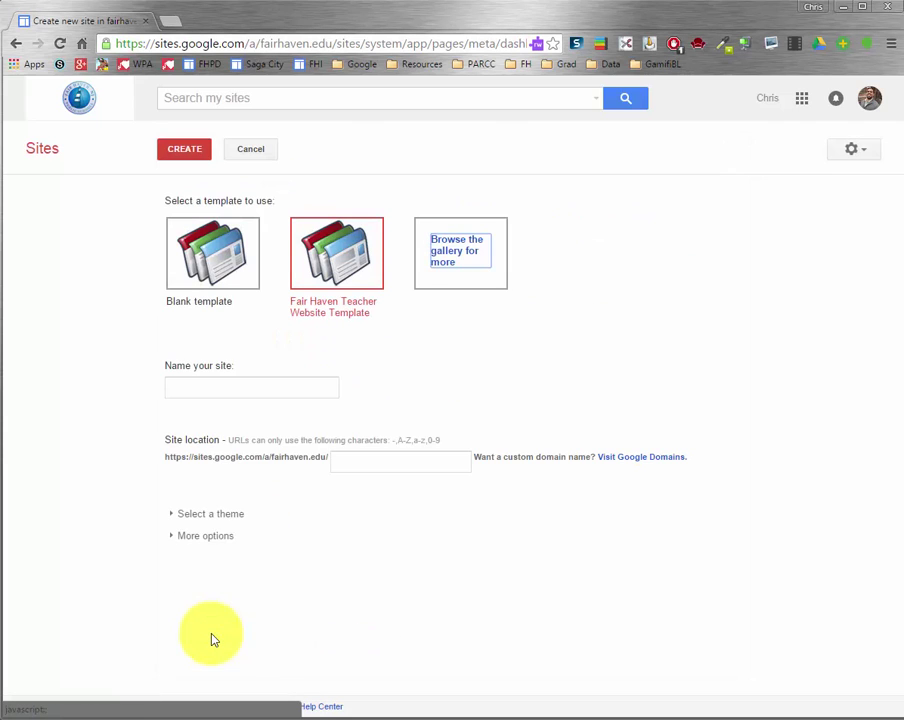
click(260, 388)
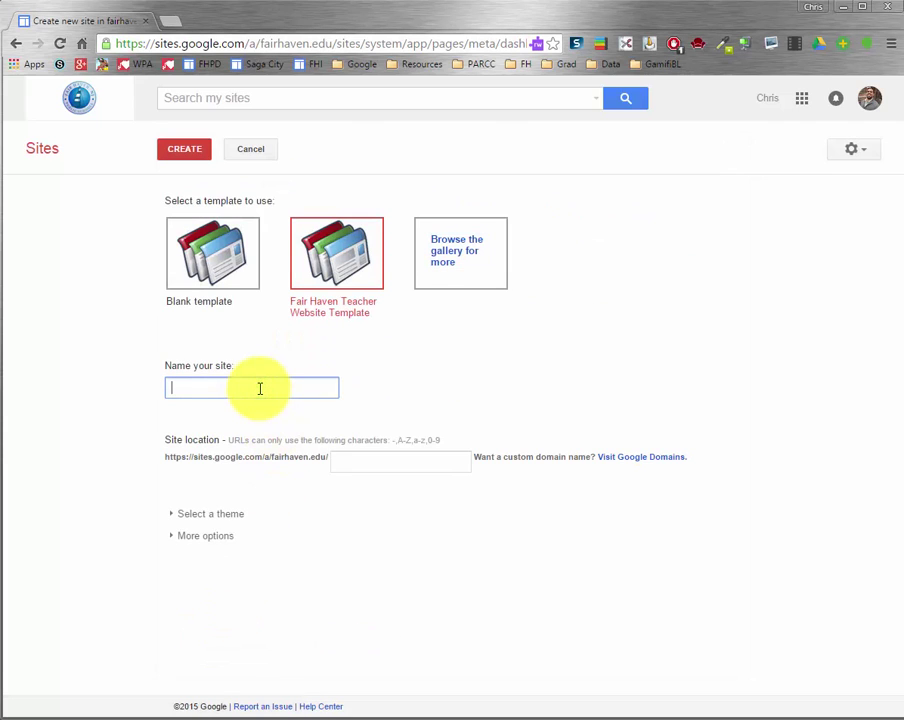
text(mraviles)
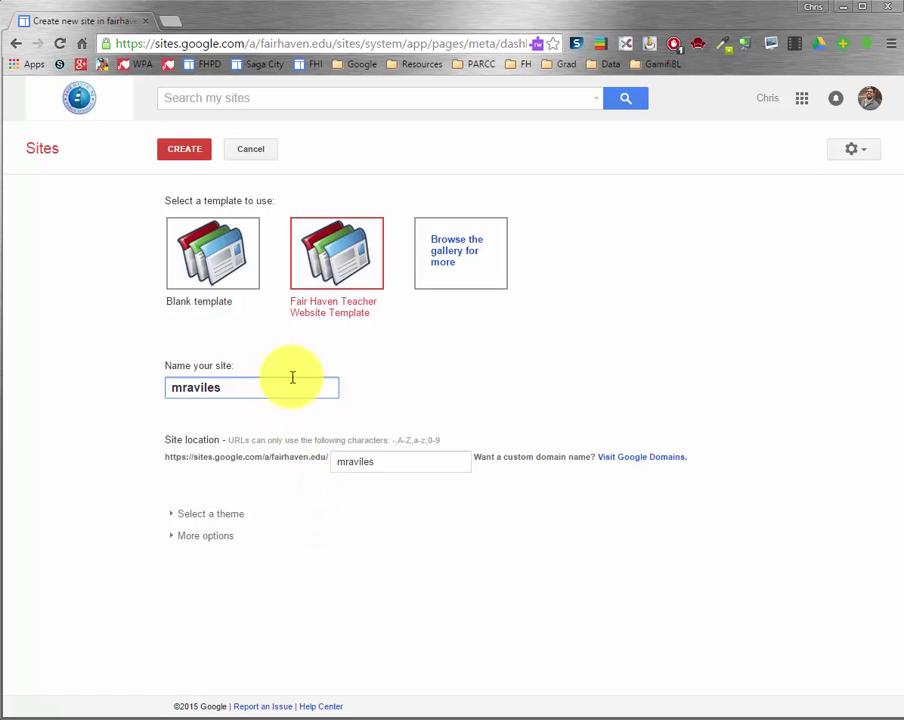
click(180, 152)
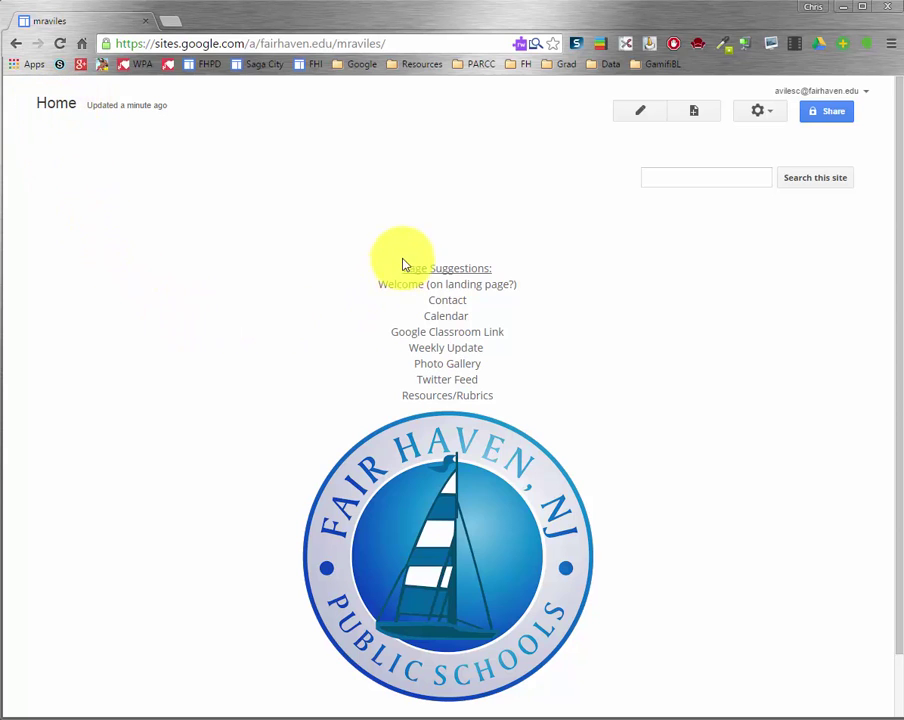
drag(402, 268, 520, 396)
click(520, 396)
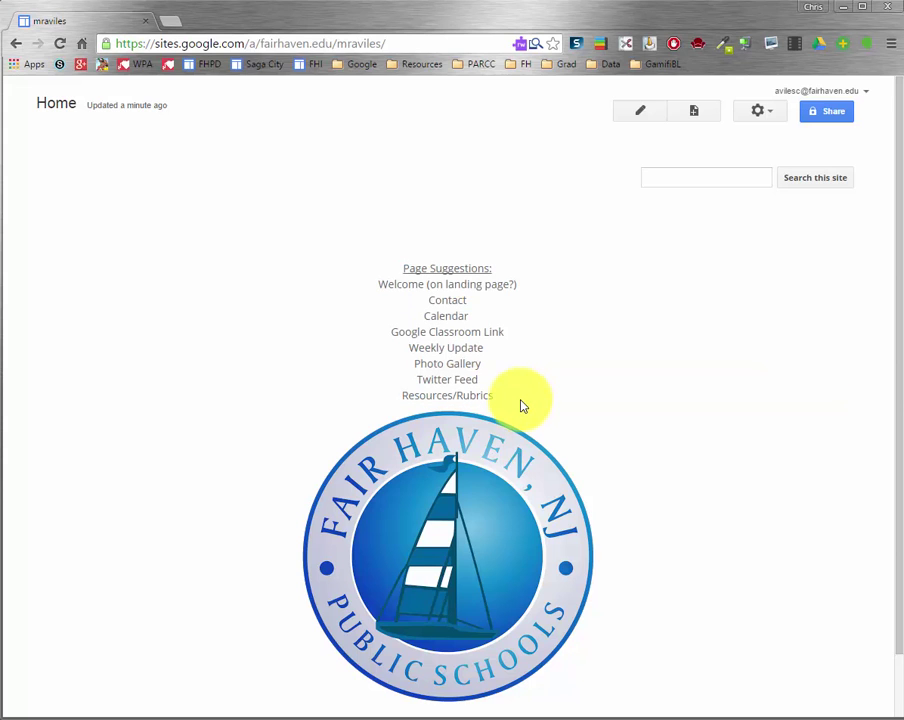
click(514, 414)
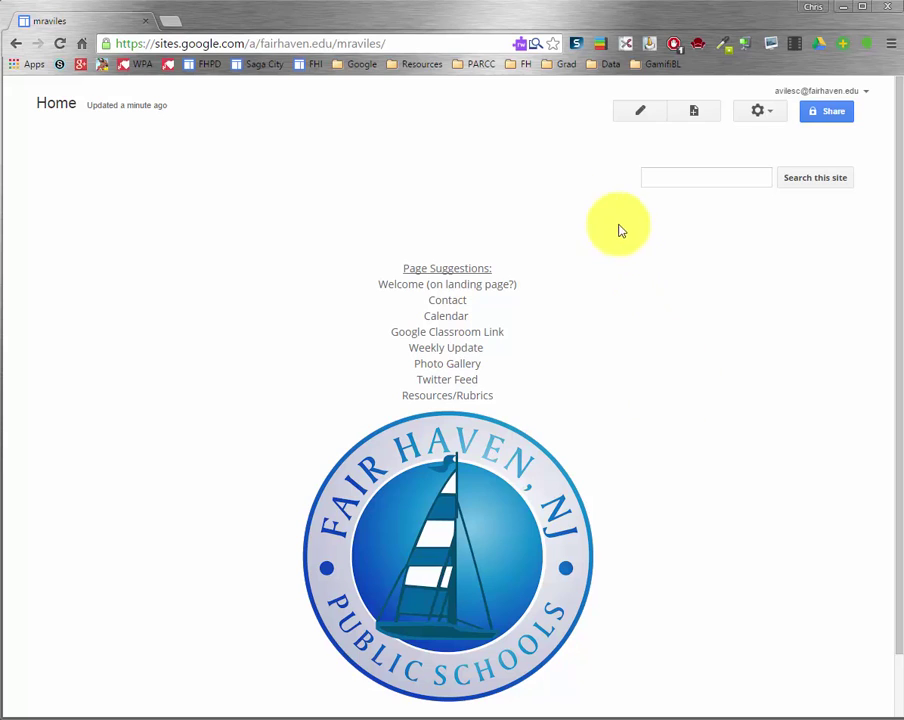
Step: Replace the Home page suggestion lines with the heading 'Welcome!'
click(646, 112)
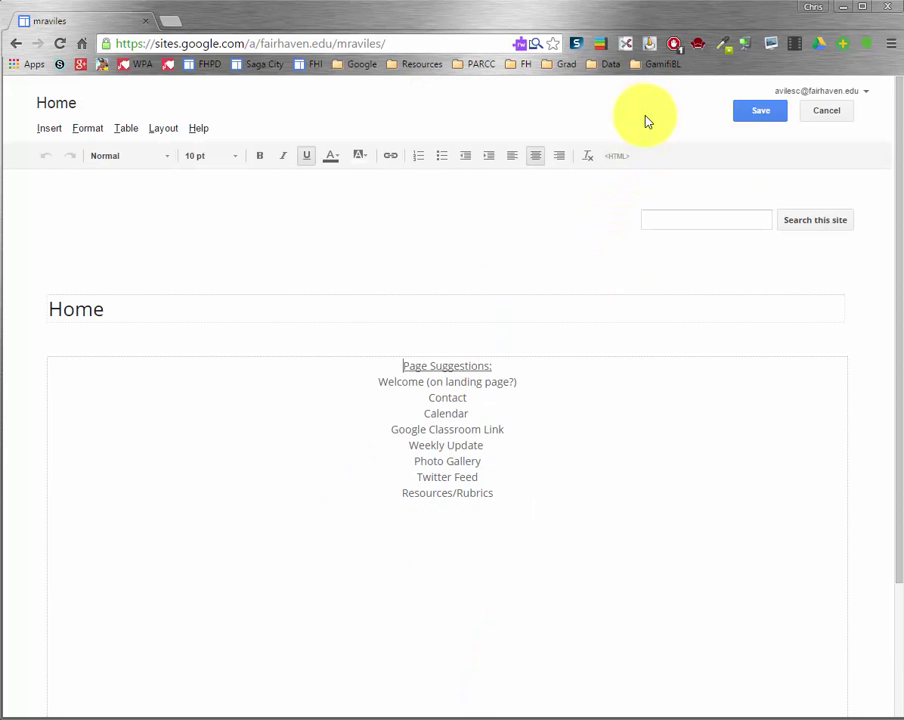
drag(533, 496, 377, 372)
text(Welco)
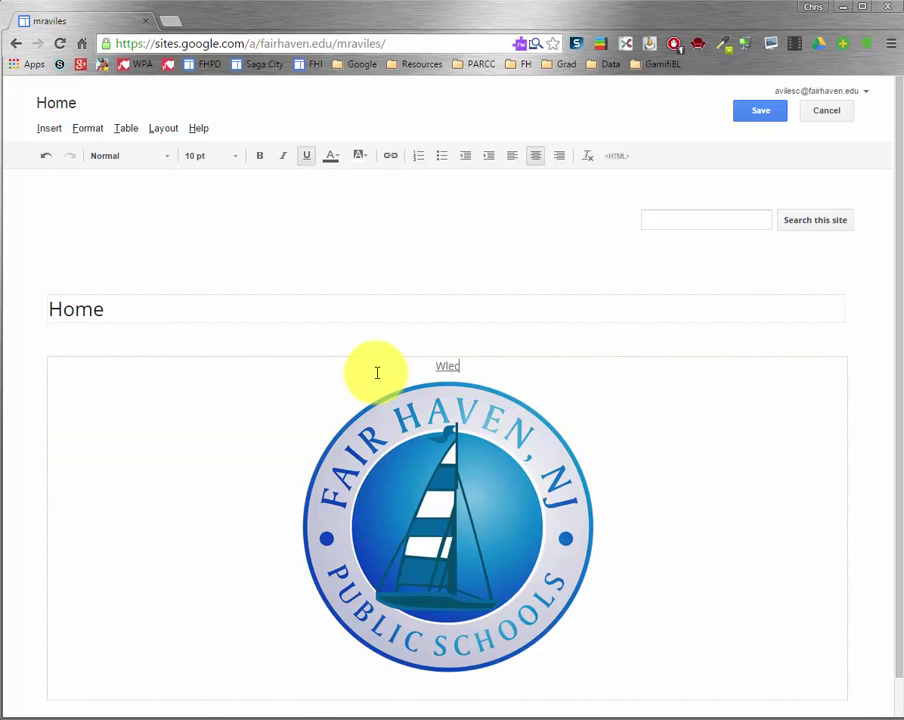
key(BackSpace)
key(BackSpace)
key(BackSpace)
text(lcome!)
Step: Format 'Welcome!' as 24 pt bold blue text and save the Home page
click(478, 368)
drag(478, 368, 410, 358)
click(229, 160)
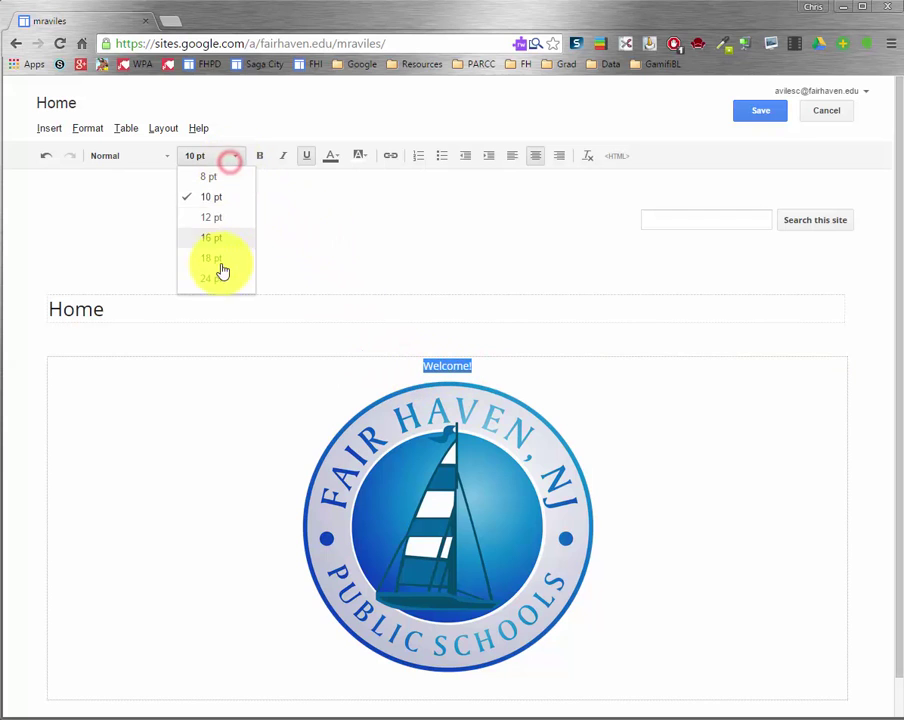
click(209, 277)
click(259, 155)
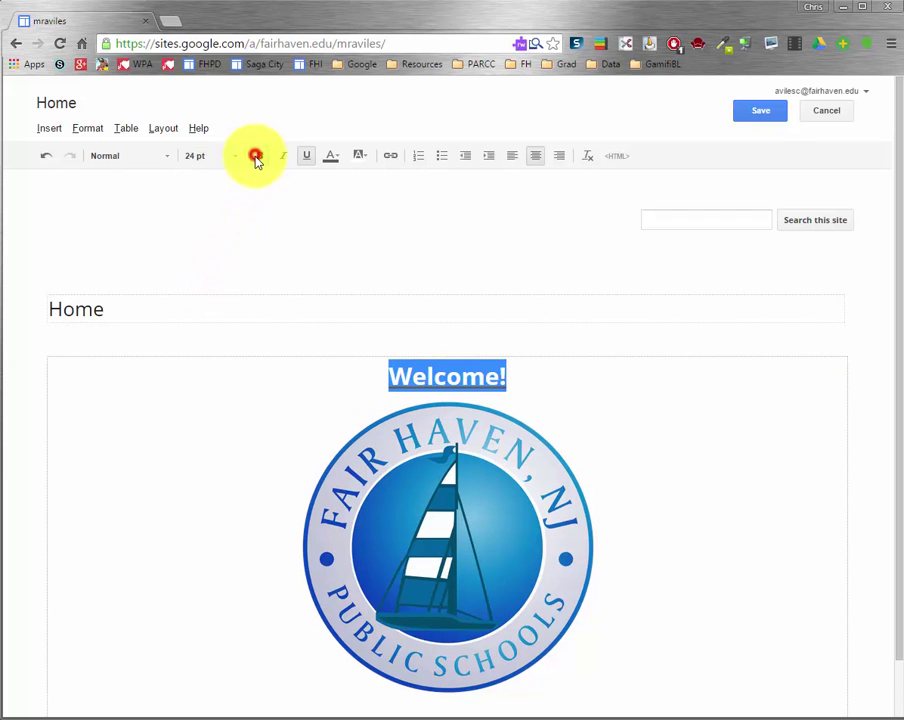
click(331, 155)
click(397, 190)
key(ctrl+u)
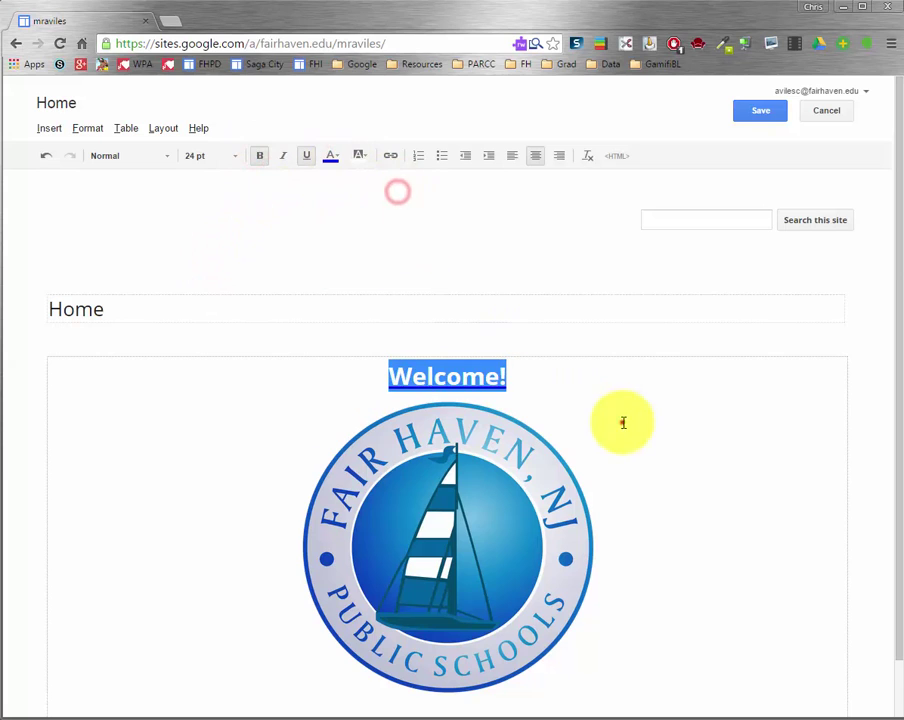
click(621, 421)
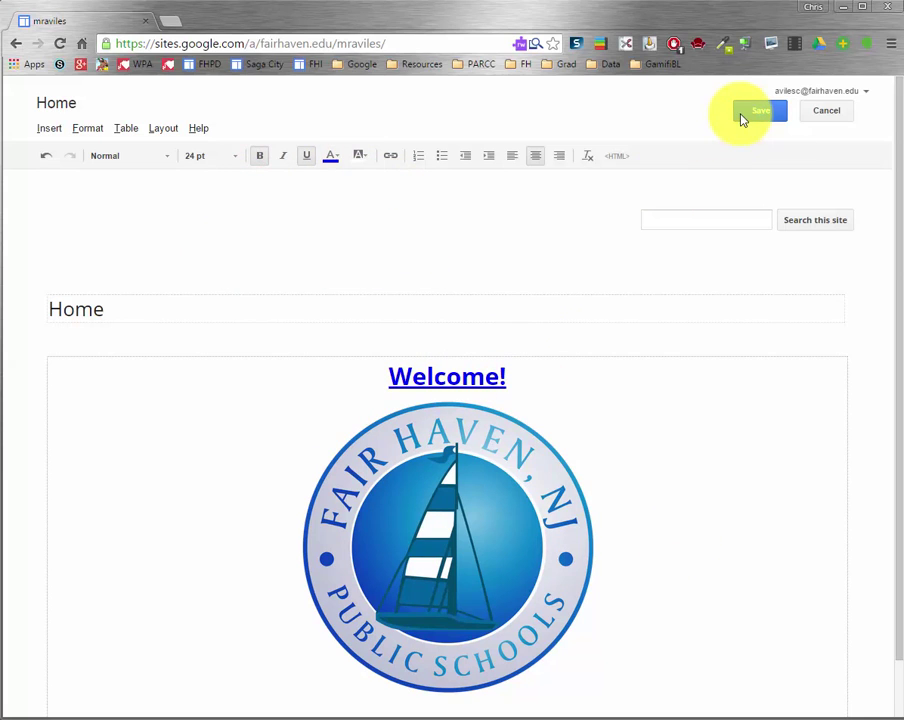
click(740, 115)
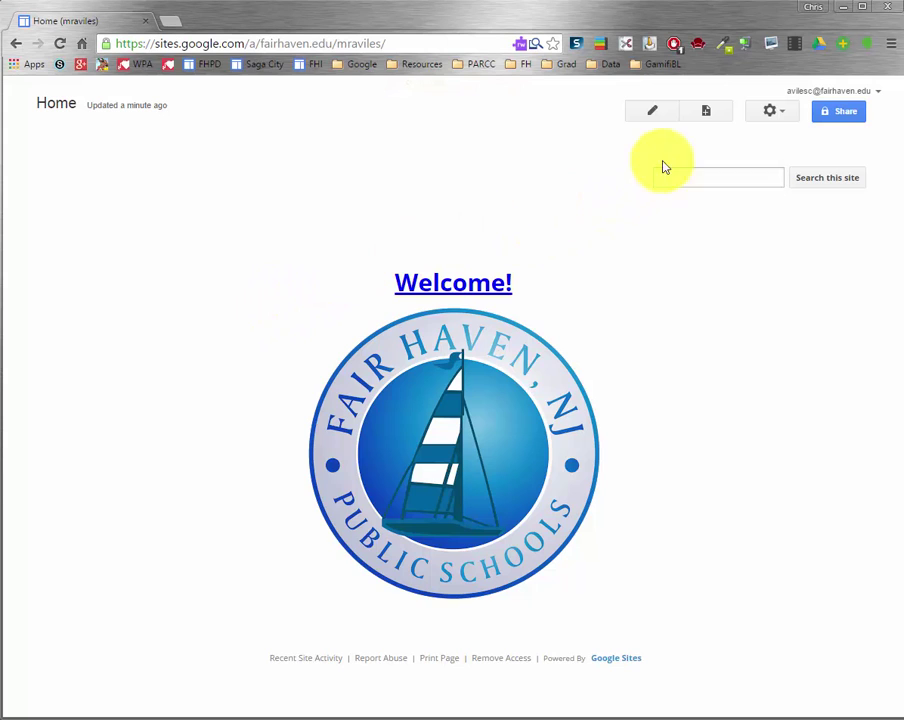
Step: Add a top-level page named contact to the mraviles site
click(708, 115)
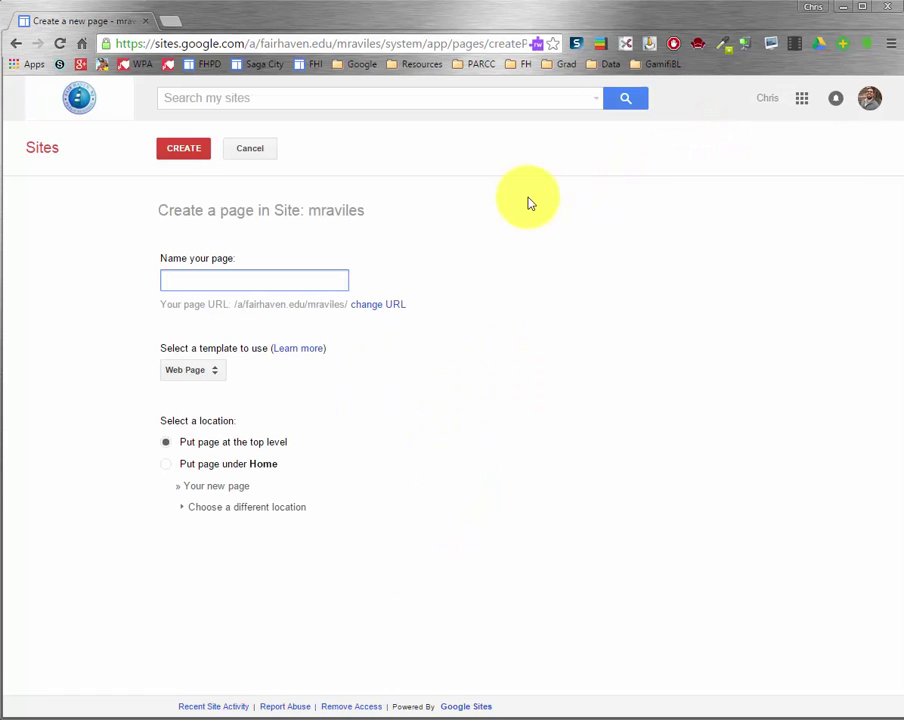
click(15, 43)
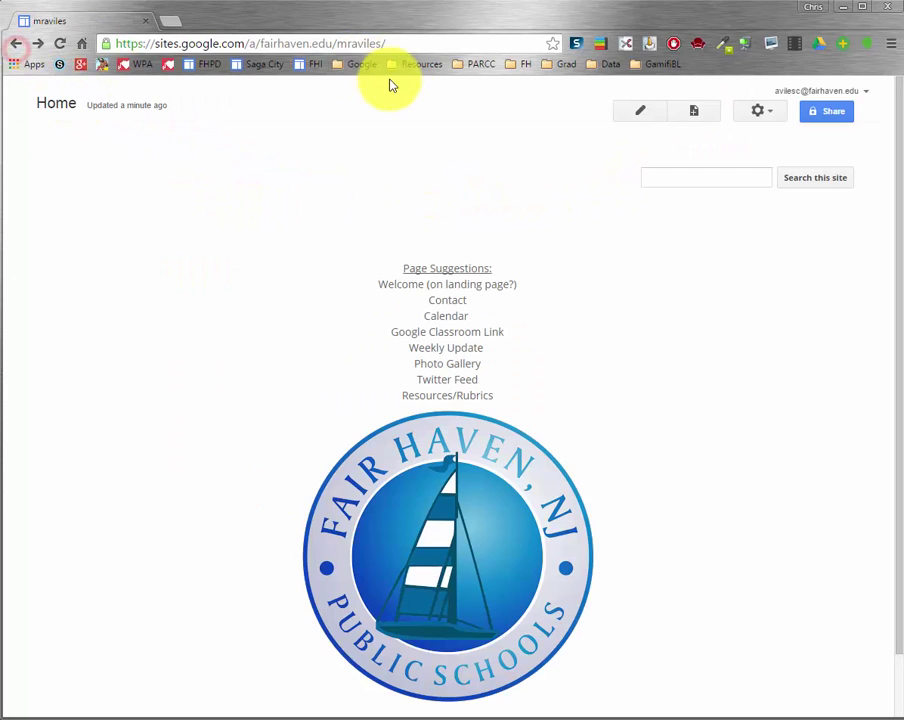
click(700, 117)
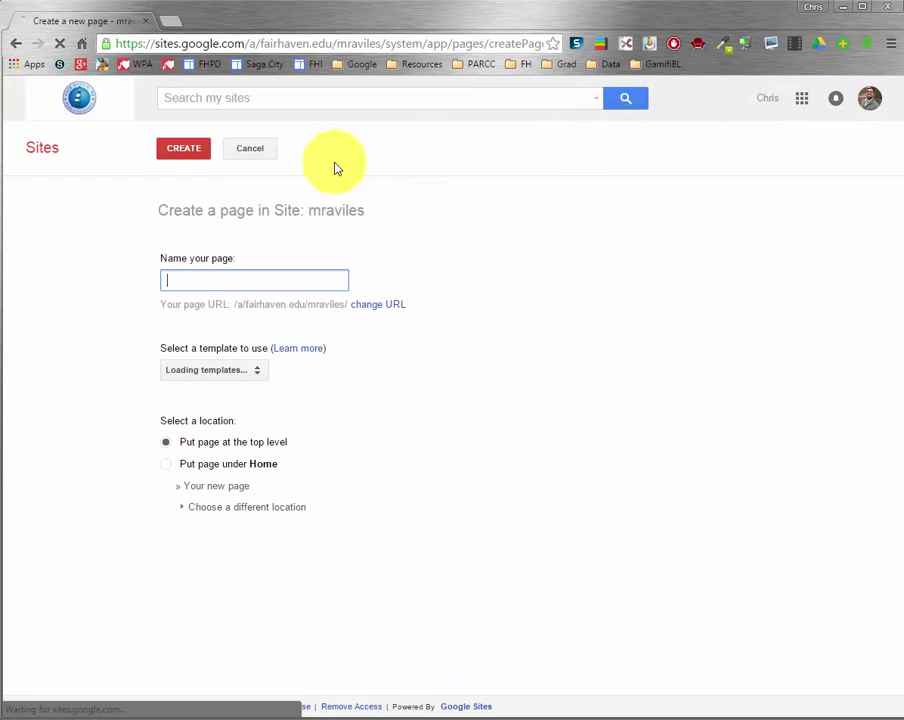
text(contact)
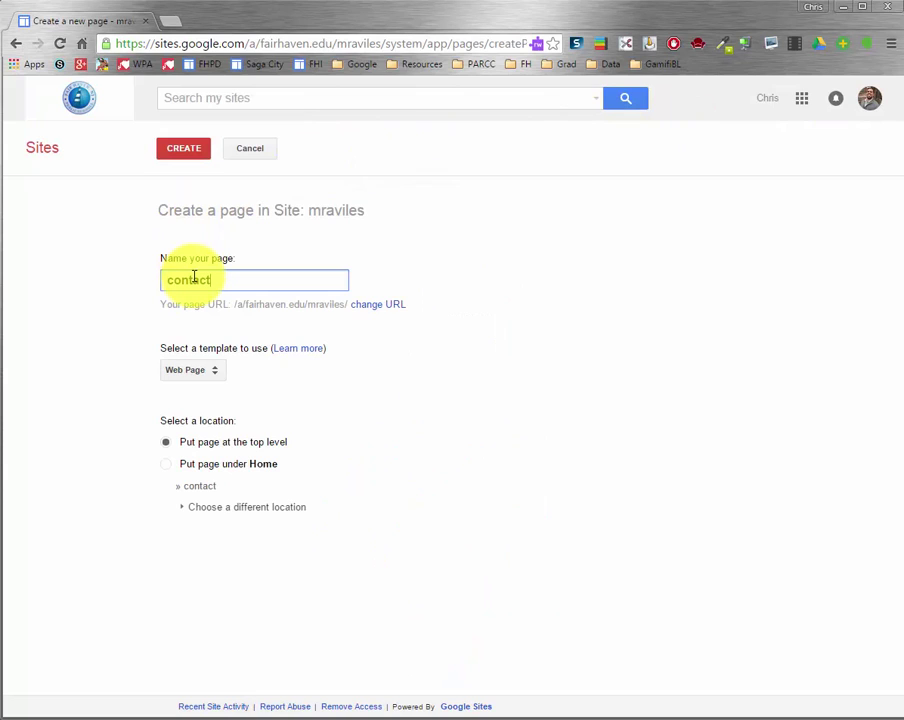
click(184, 150)
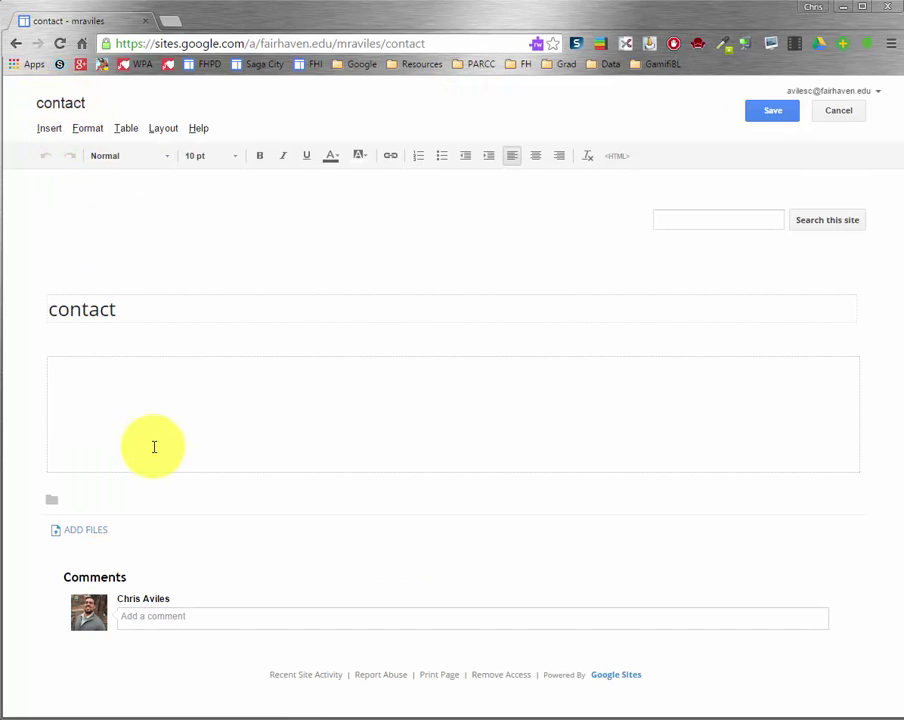
Step: Hide the contact page's title and sub-page links, and disallow attachments and comments
click(768, 118)
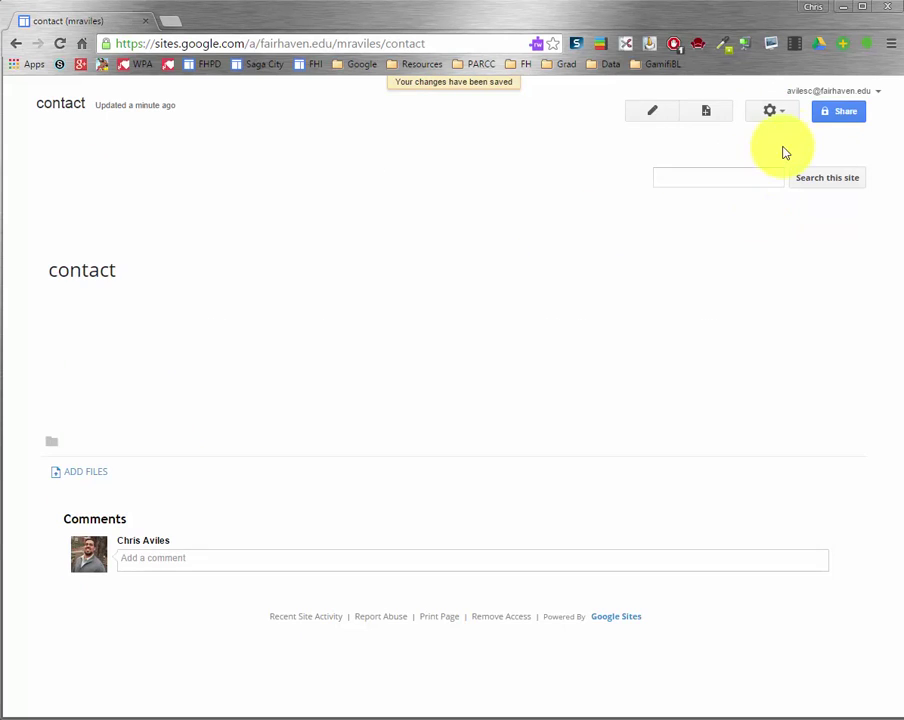
click(779, 118)
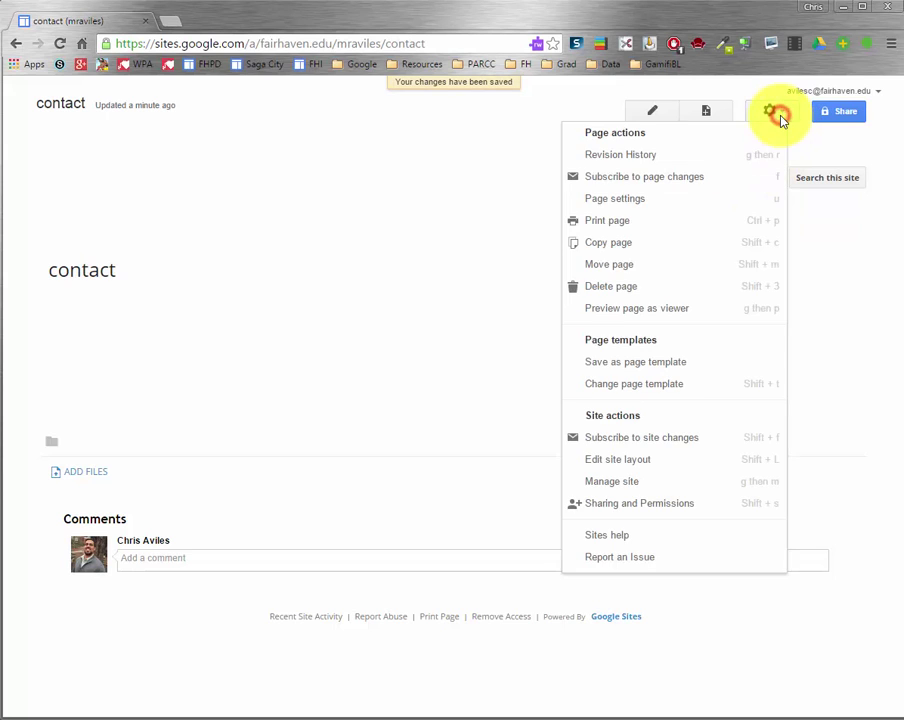
click(638, 200)
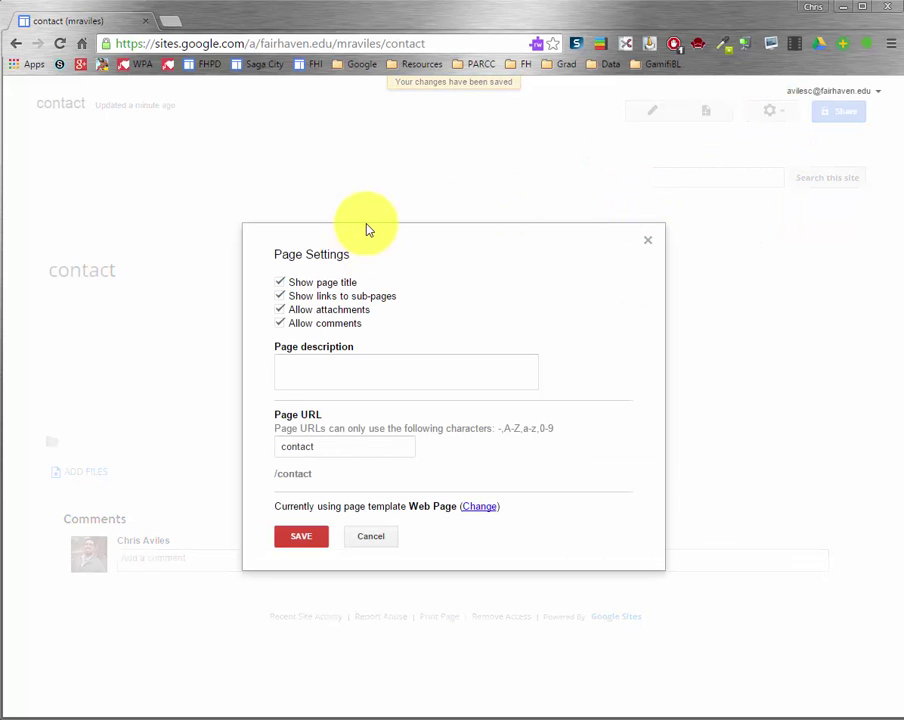
click(296, 282)
click(308, 298)
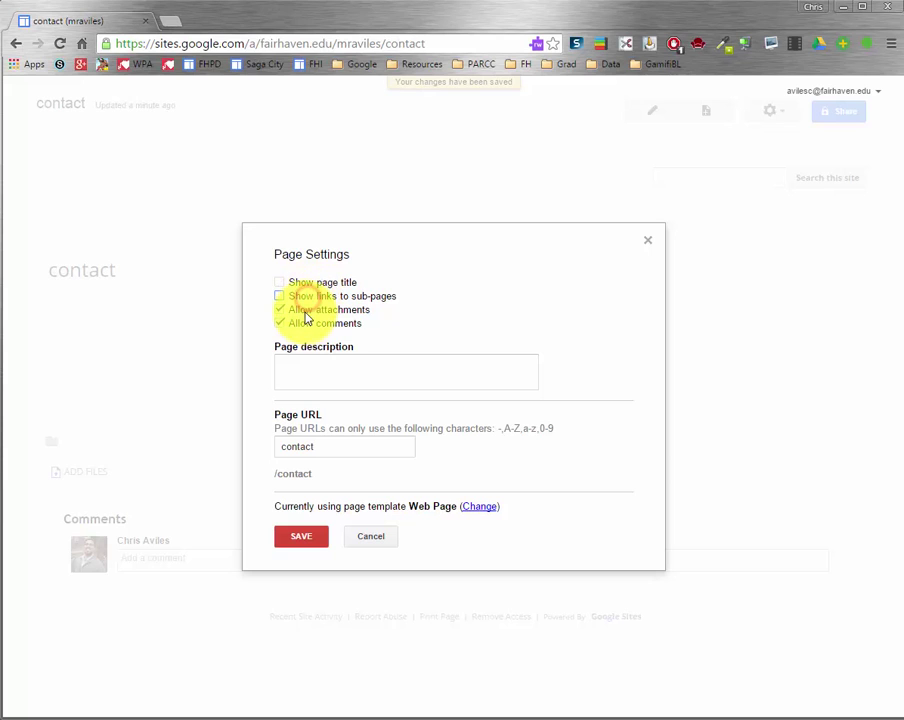
click(302, 310)
click(302, 322)
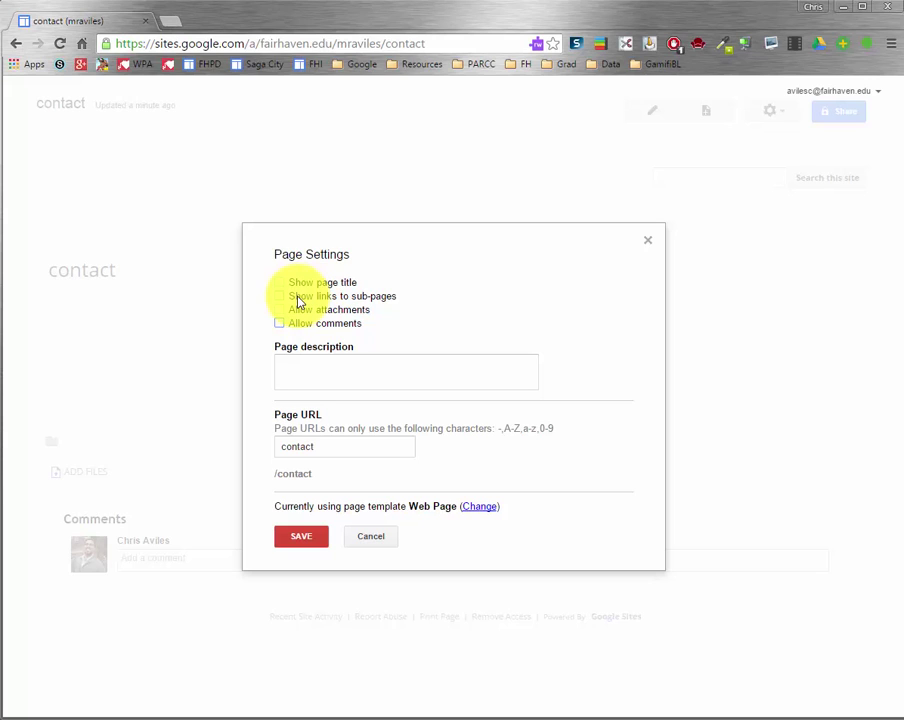
click(321, 540)
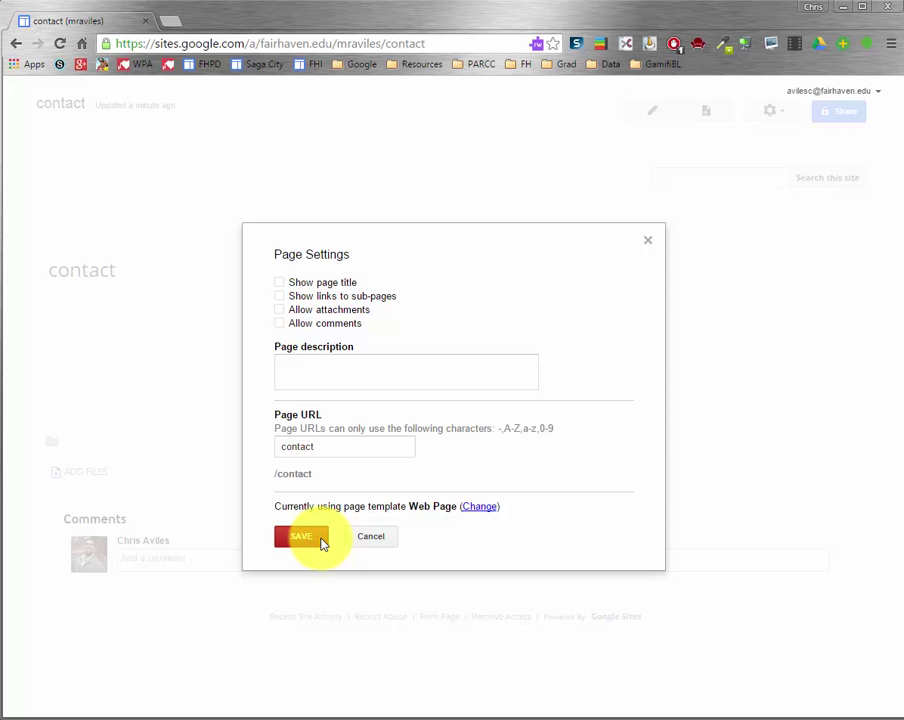
click(321, 540)
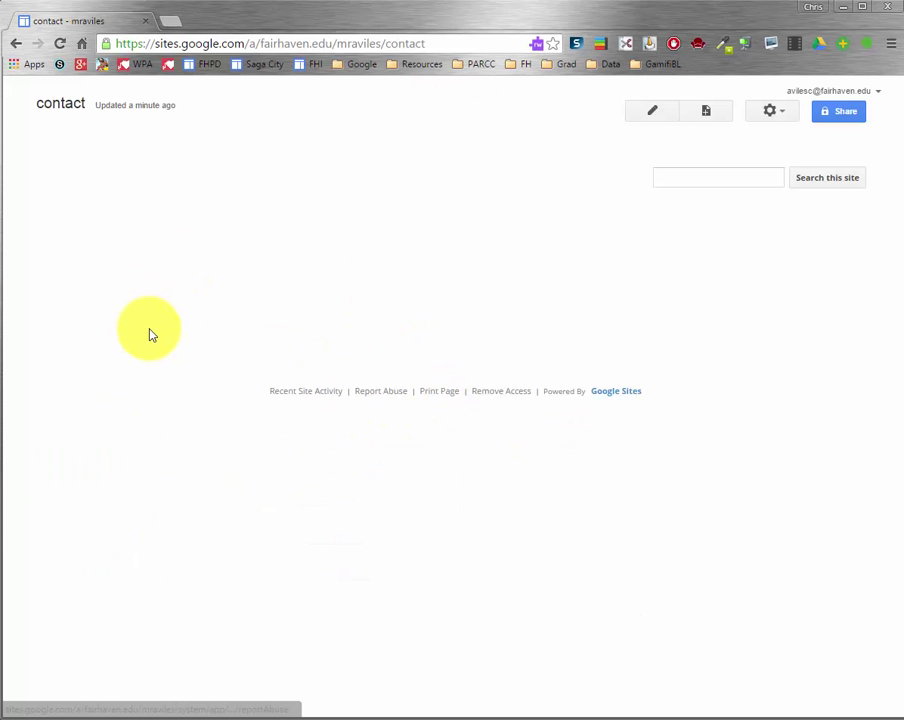
Step: Edit the contact page and try adding an image, then abandon it
click(645, 121)
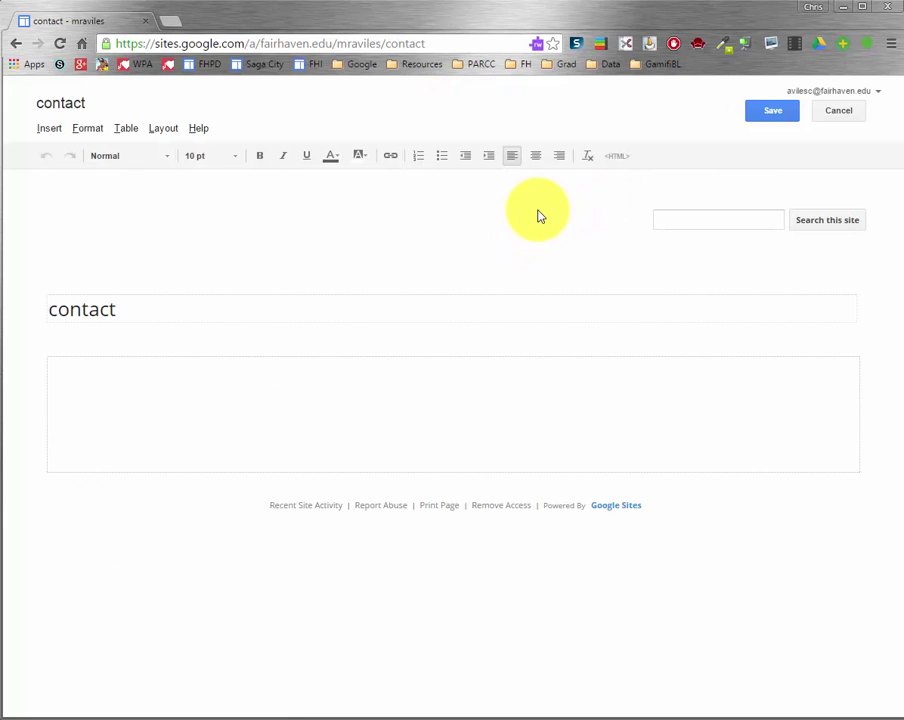
click(46, 129)
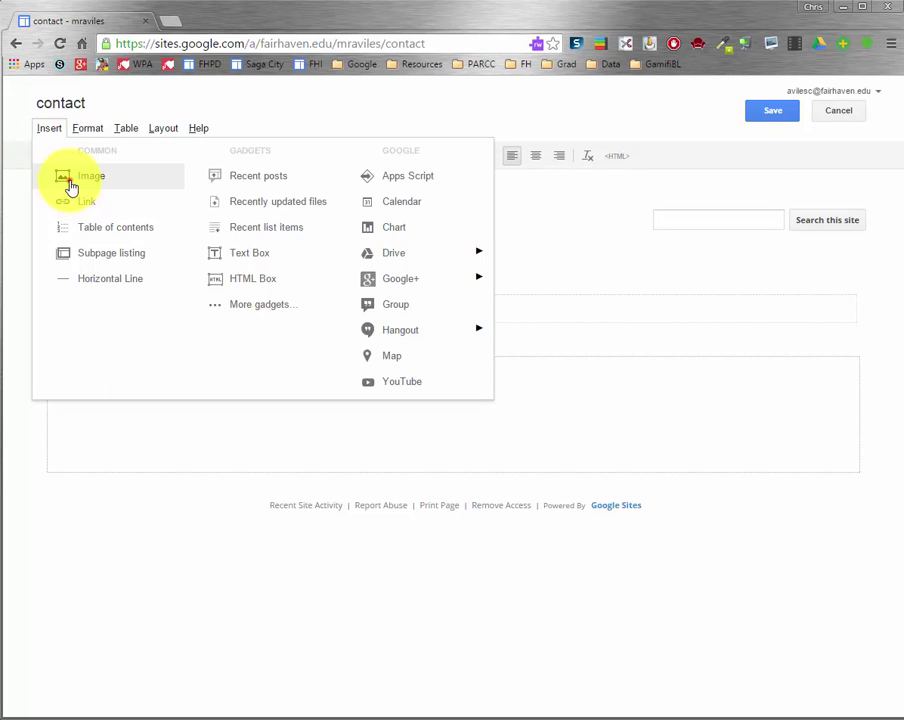
click(68, 178)
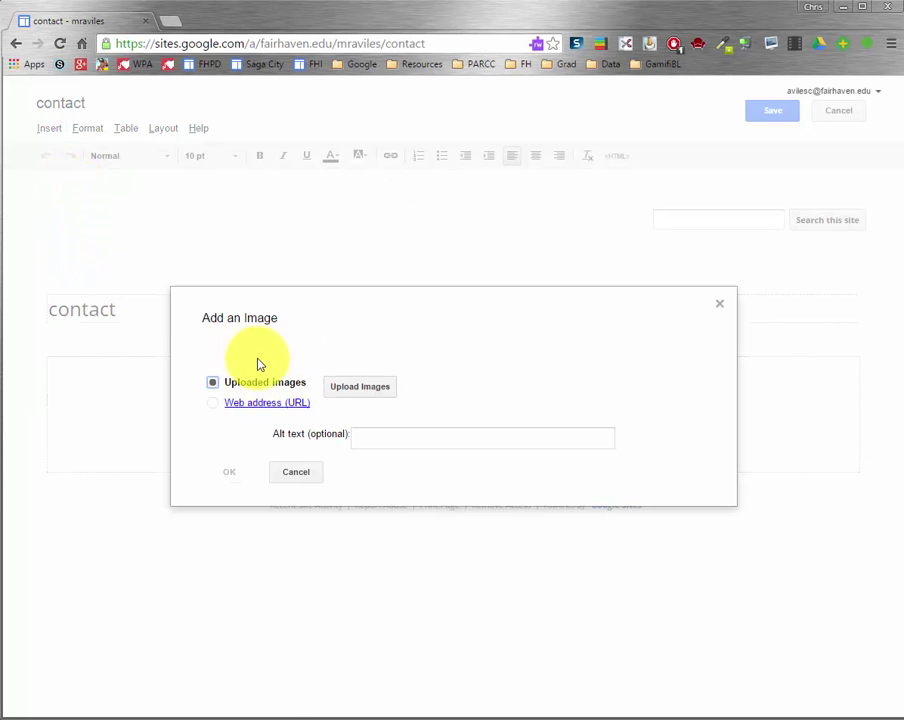
click(366, 396)
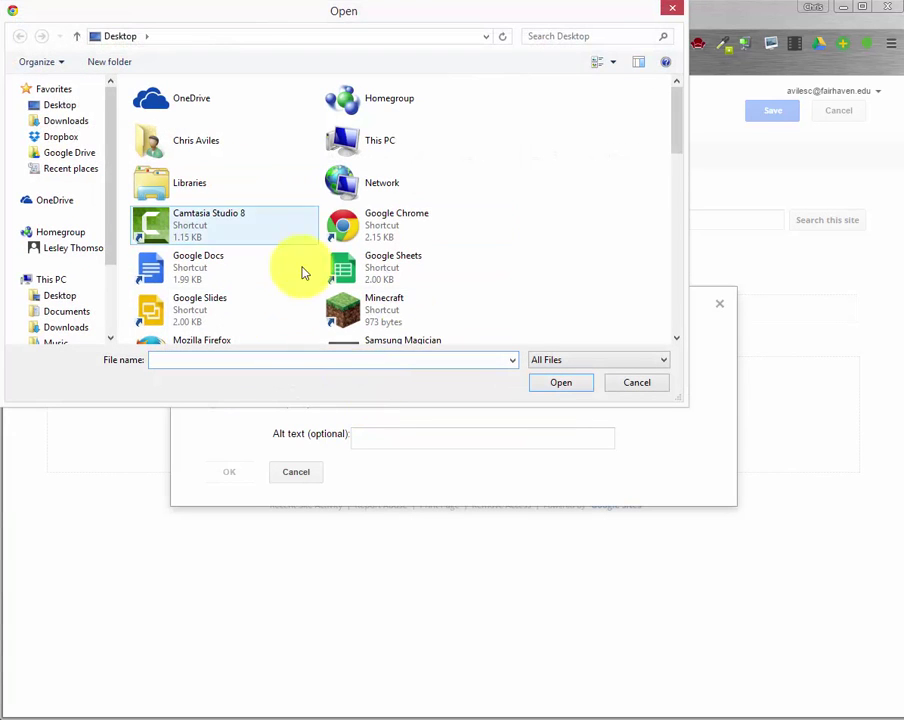
click(636, 381)
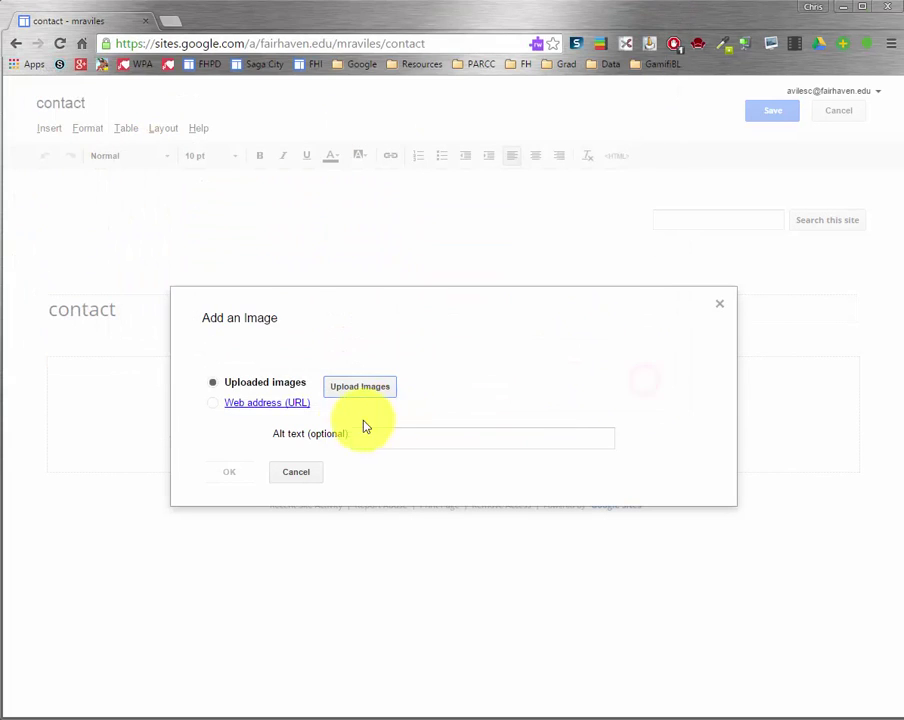
click(282, 402)
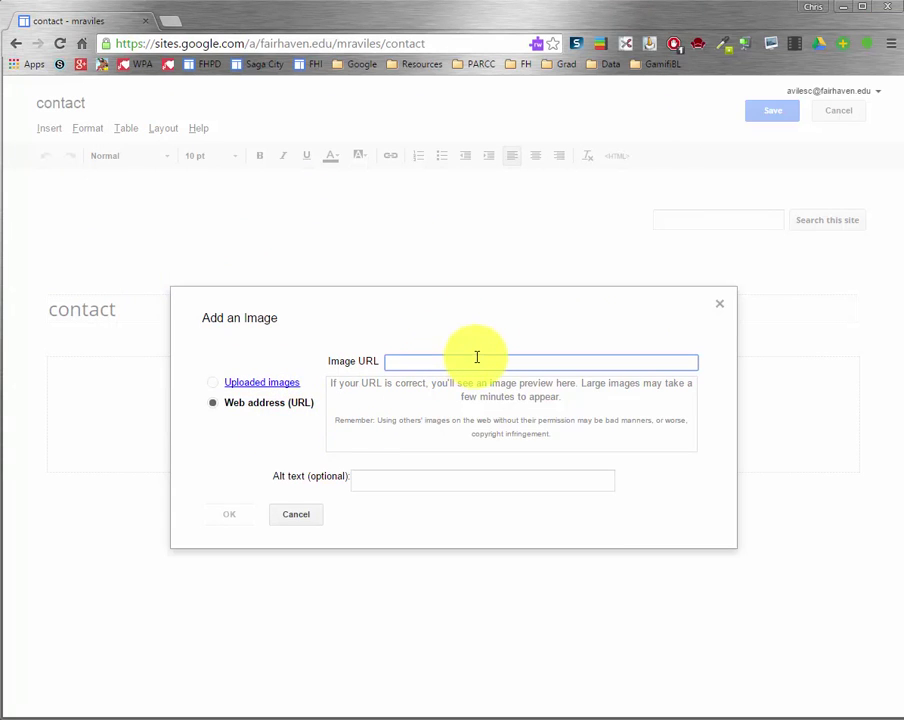
click(308, 514)
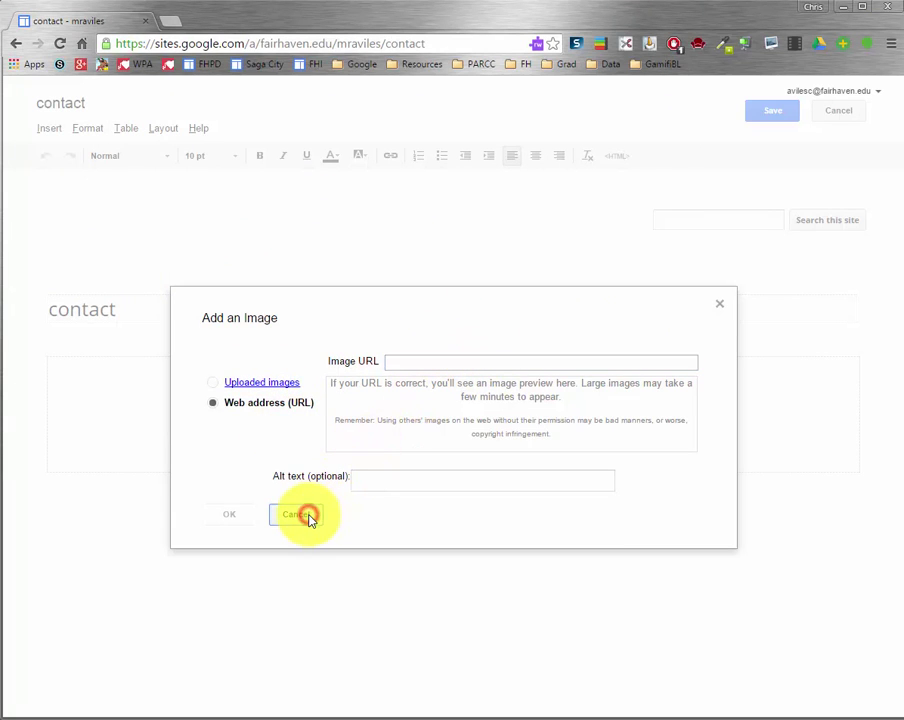
Step: Pick the Knollwood Faculty Handbook 2015-2016 from Google Drive as the document to embed
click(50, 130)
mouse_move(431, 264)
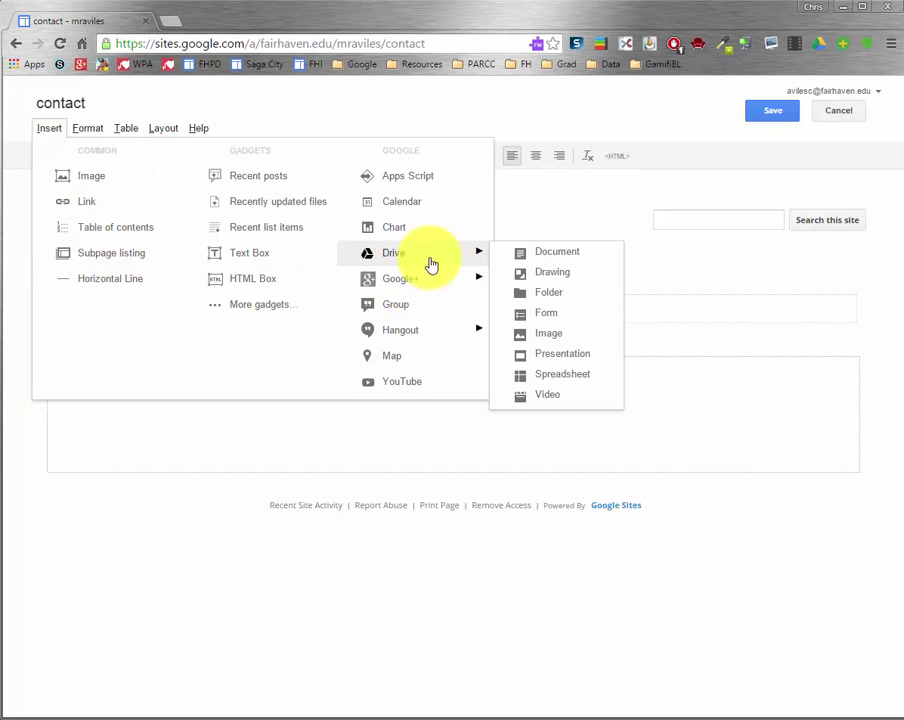
click(540, 256)
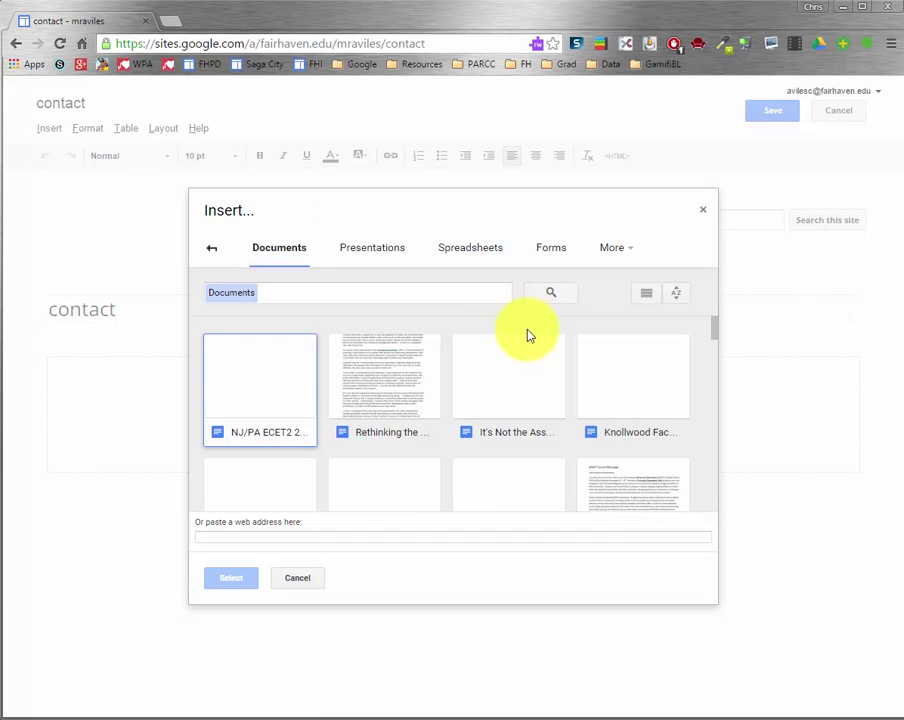
click(402, 377)
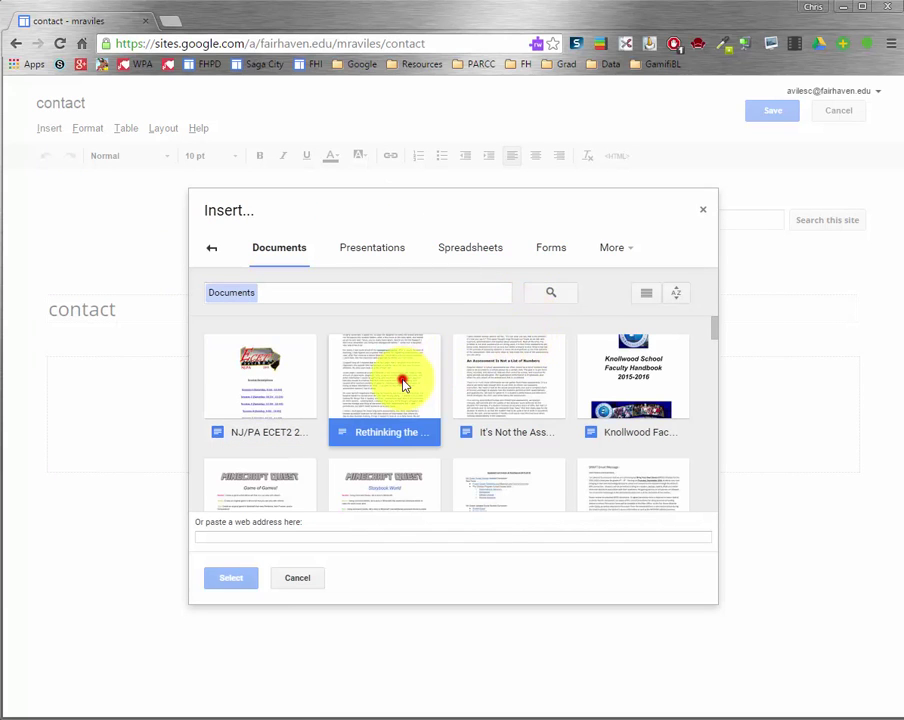
click(626, 380)
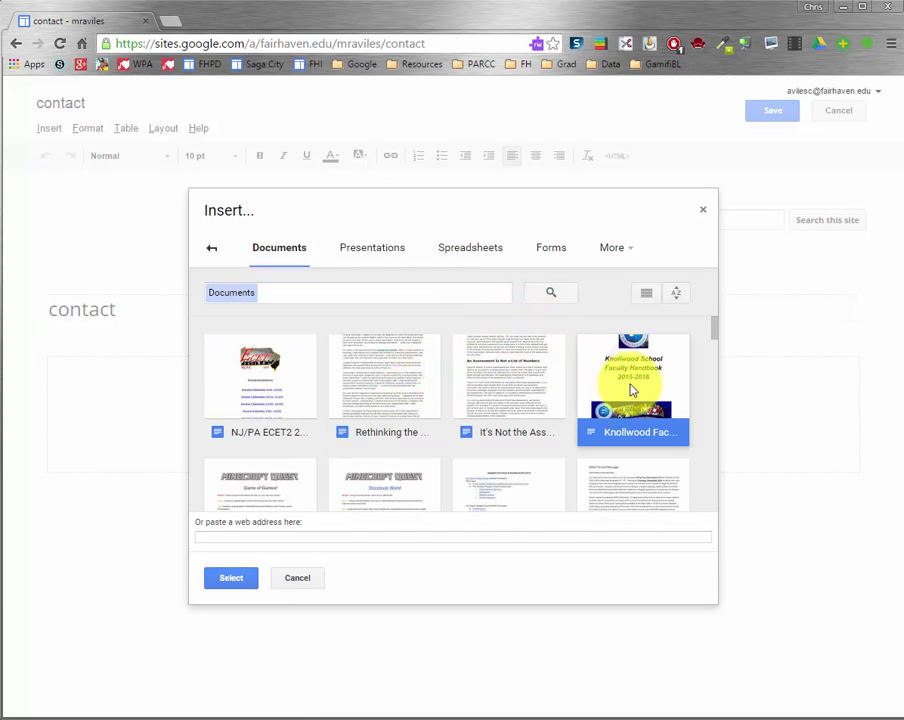
click(229, 580)
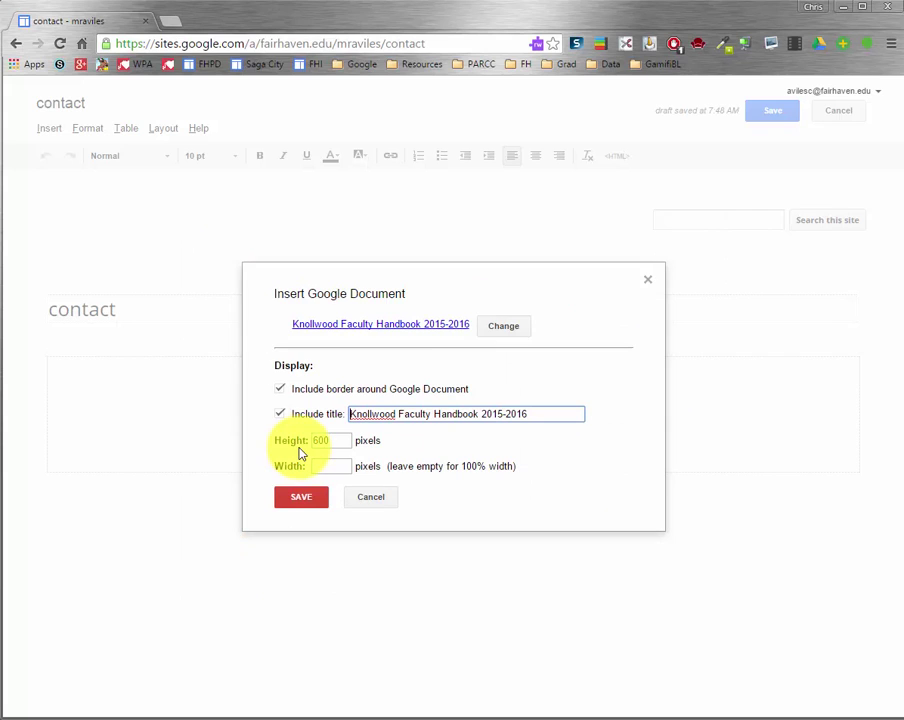
Step: Insert the handbook with border, title and a 600-pixel height
click(280, 388)
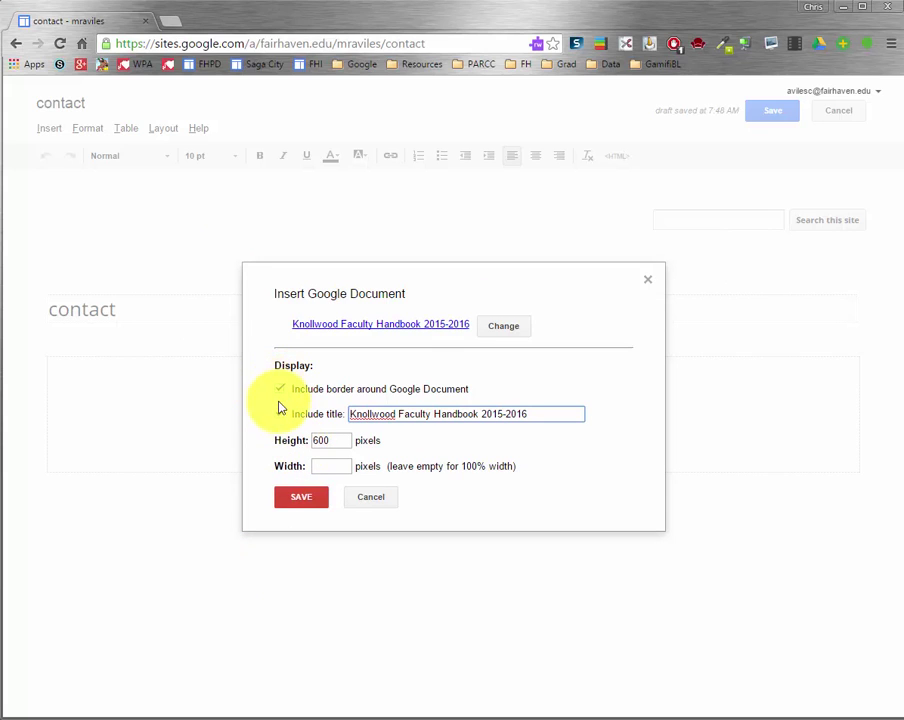
click(280, 414)
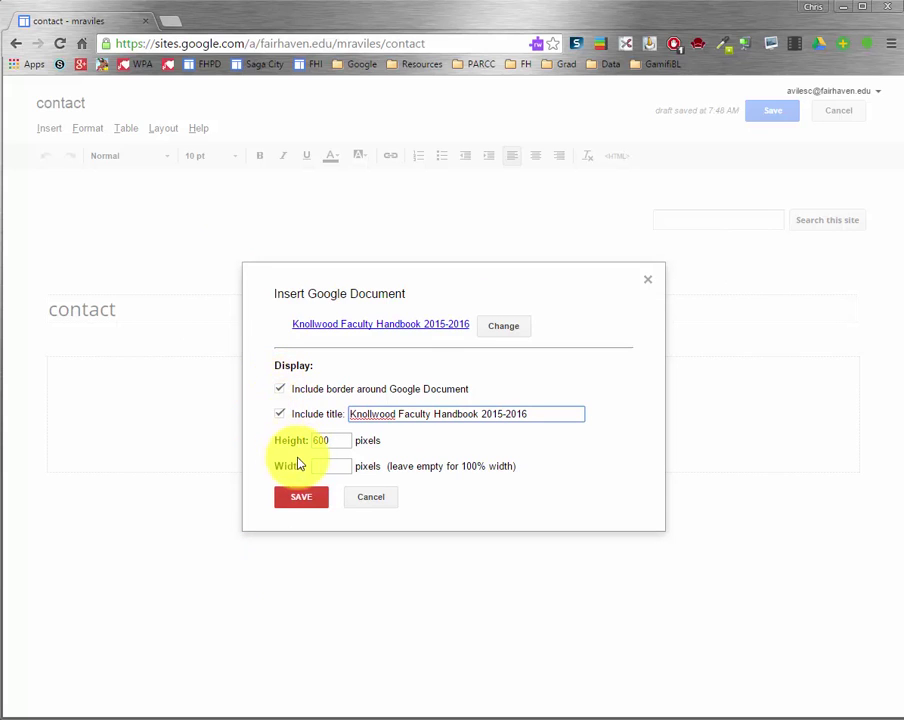
drag(333, 441, 302, 442)
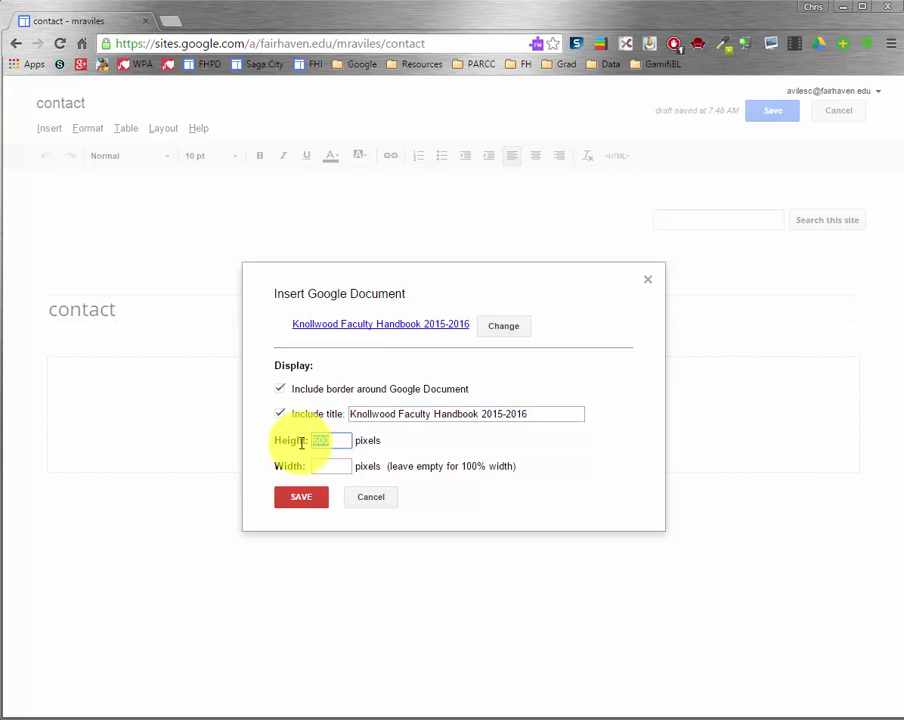
click(314, 466)
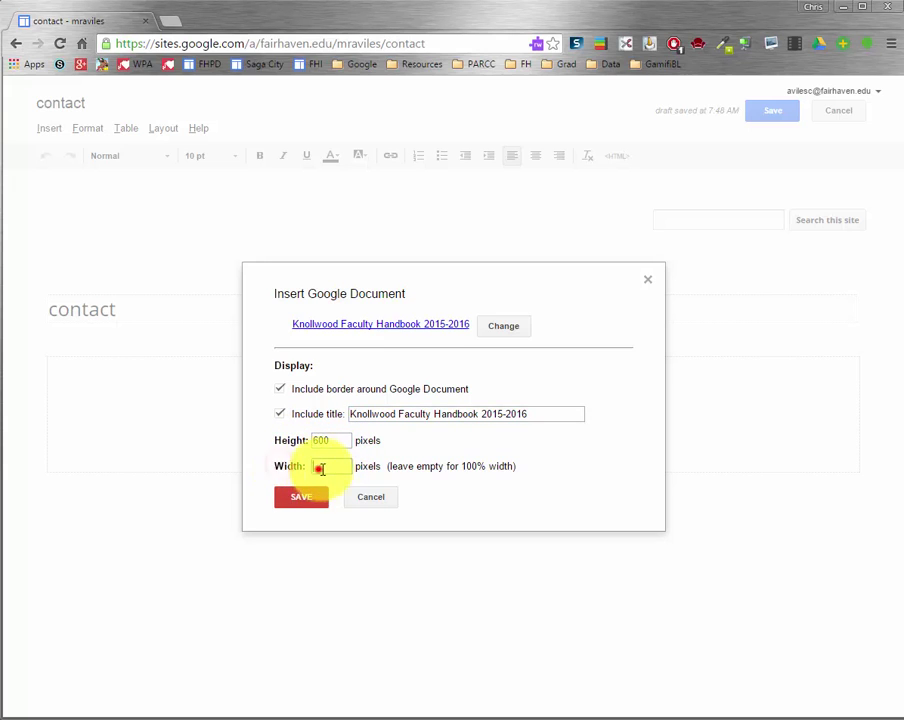
drag(406, 466, 525, 468)
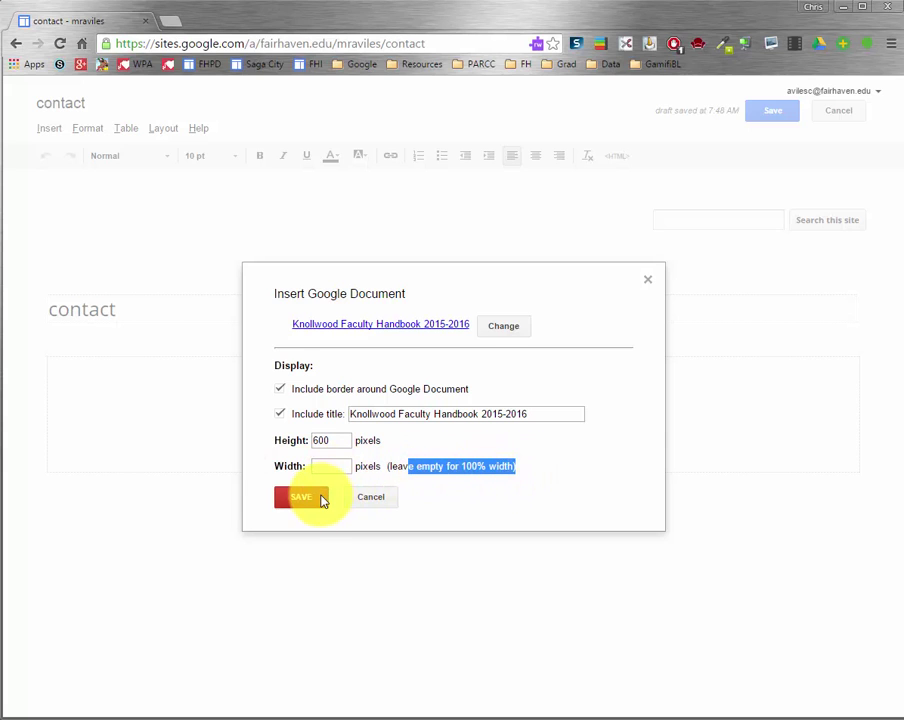
click(321, 498)
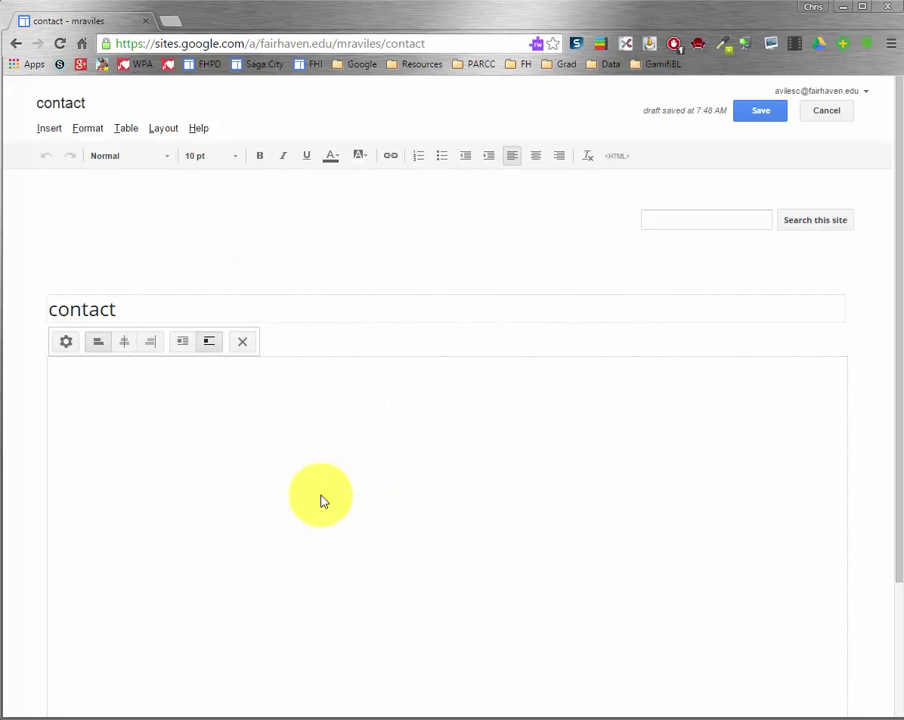
Step: Centre the embedded handbook and save the contact page
click(268, 466)
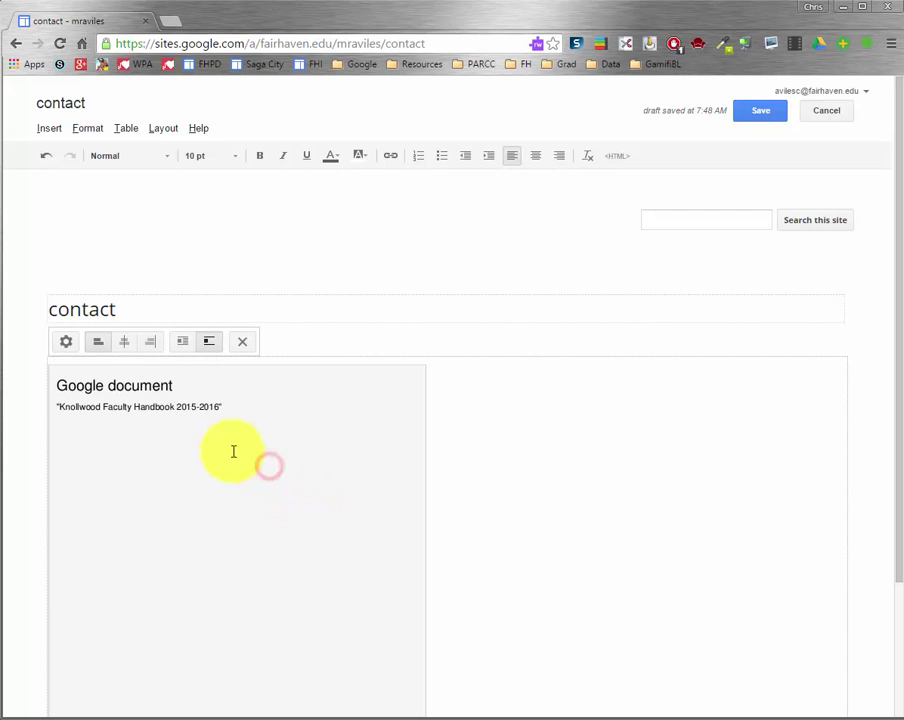
click(66, 343)
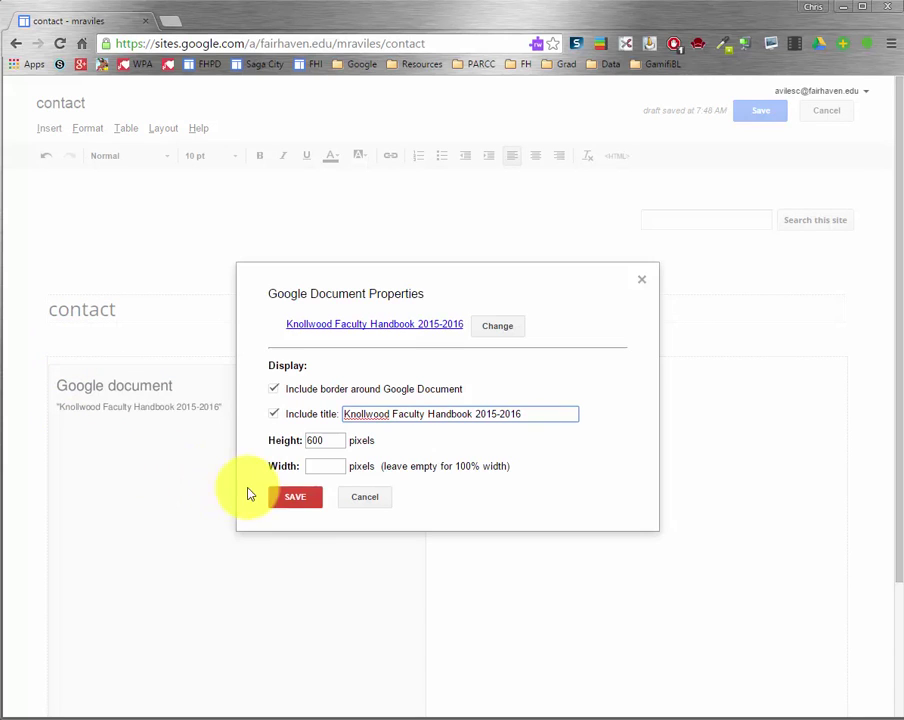
click(304, 500)
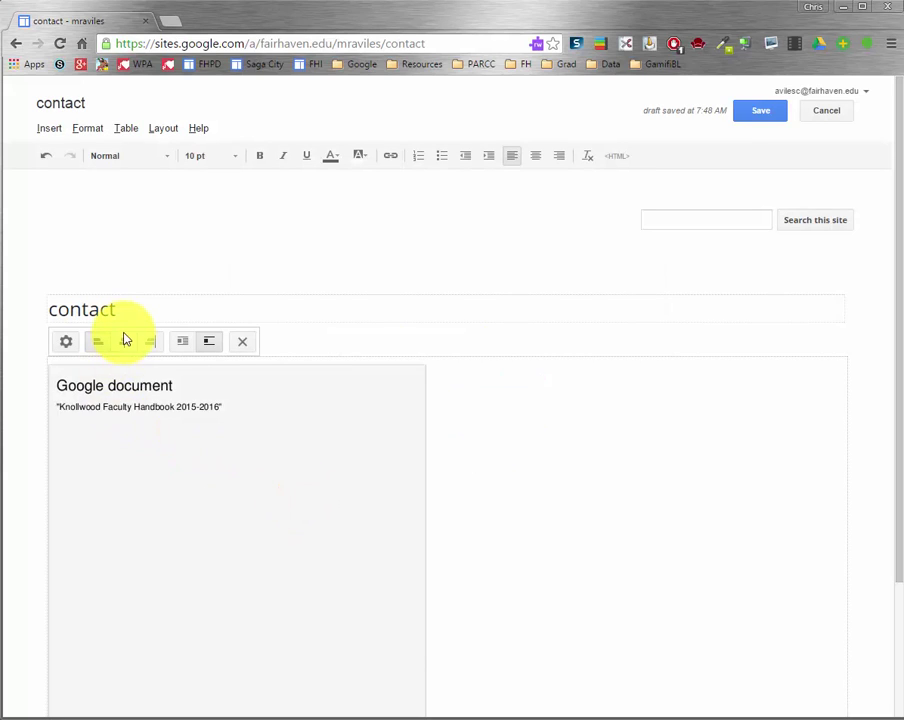
click(124, 340)
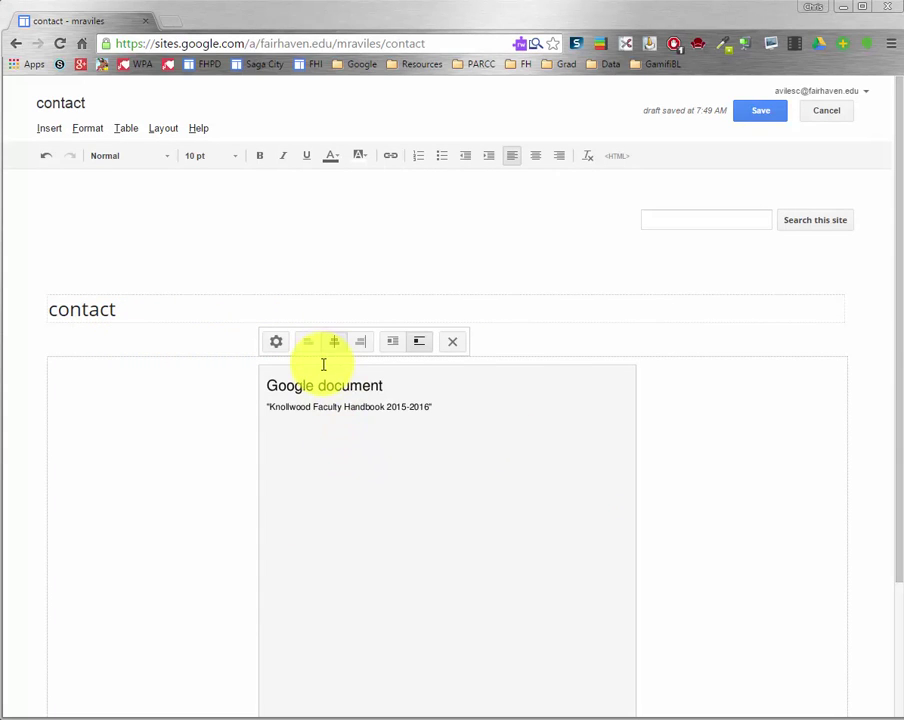
click(758, 116)
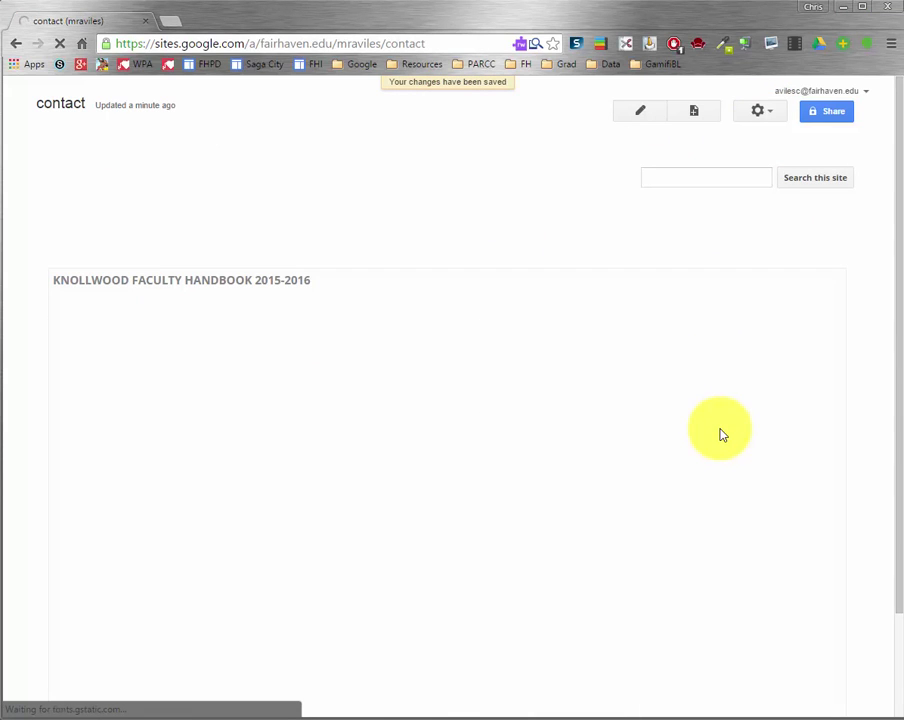
scroll(716, 413, down, 3)
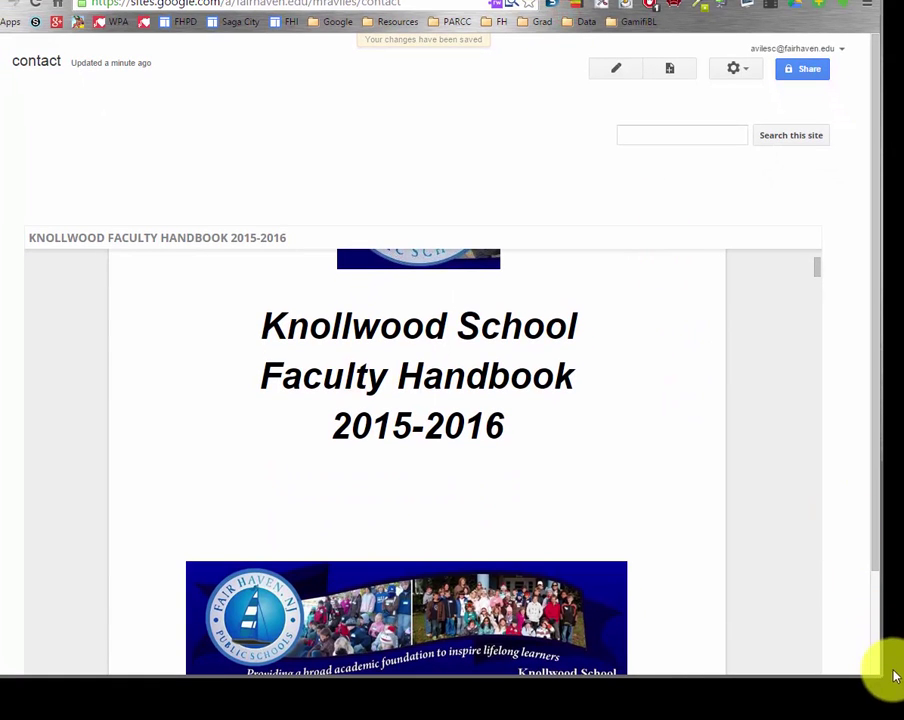
drag(870, 664, 896, 708)
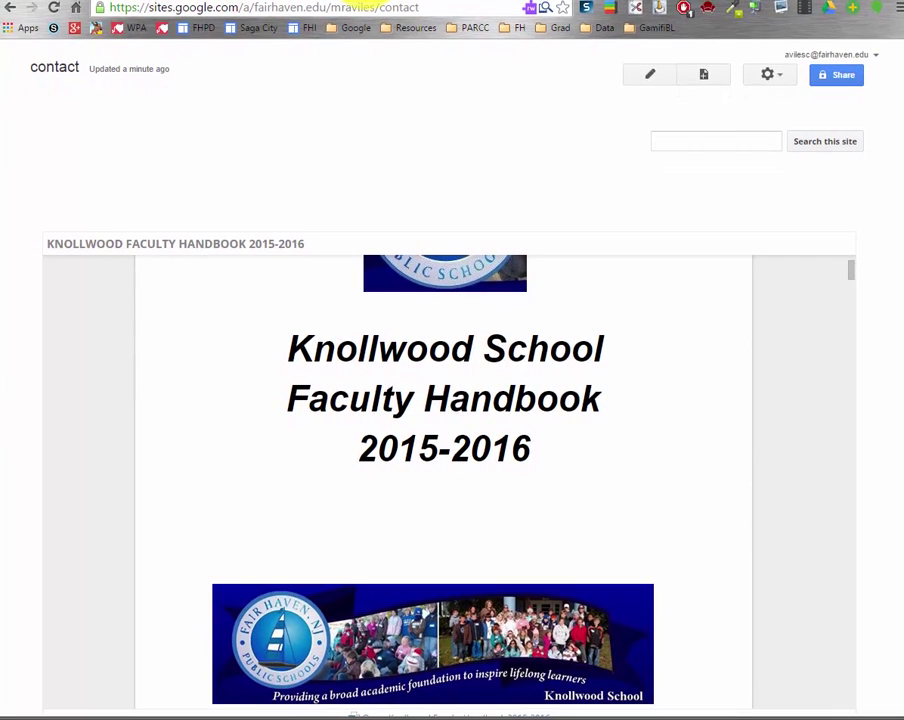
drag(894, 476, 897, 471)
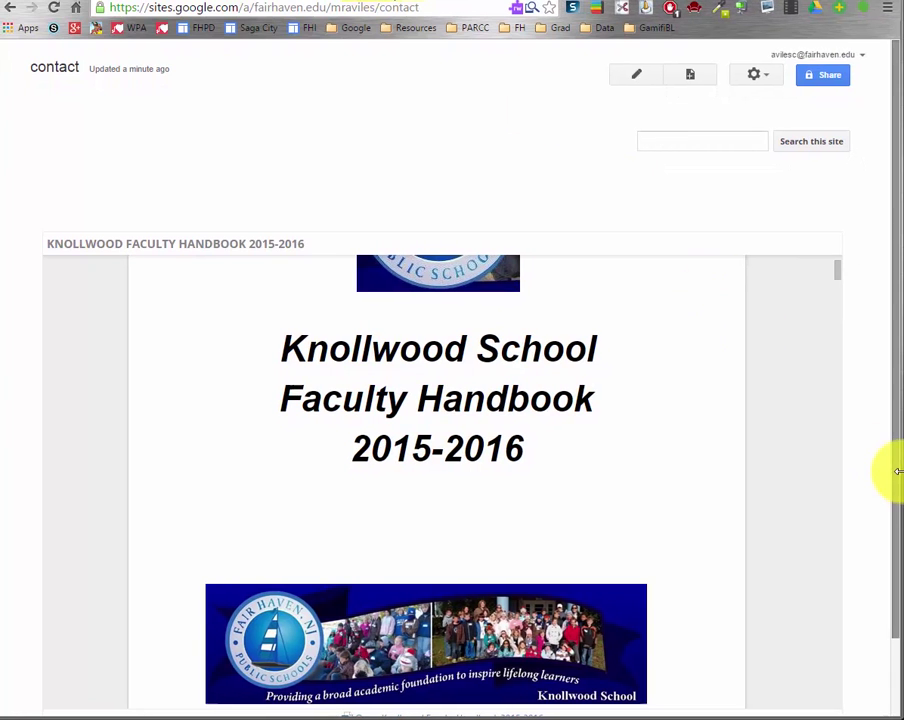
scroll(567, 418, up, 2)
scroll(376, 414, down, 5)
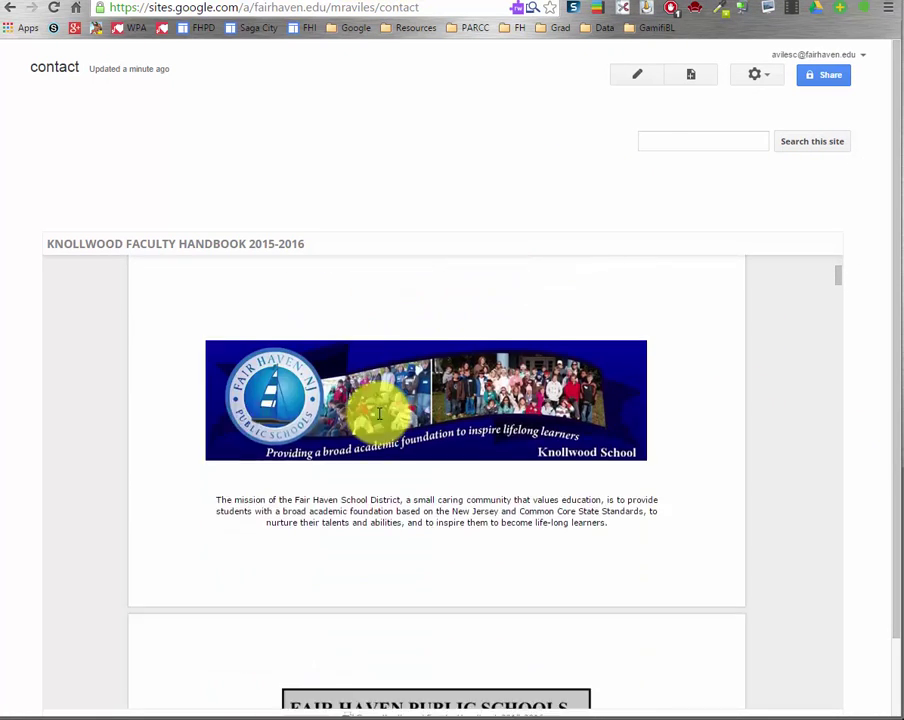
scroll(378, 412, up, 3)
scroll(362, 414, down, 4)
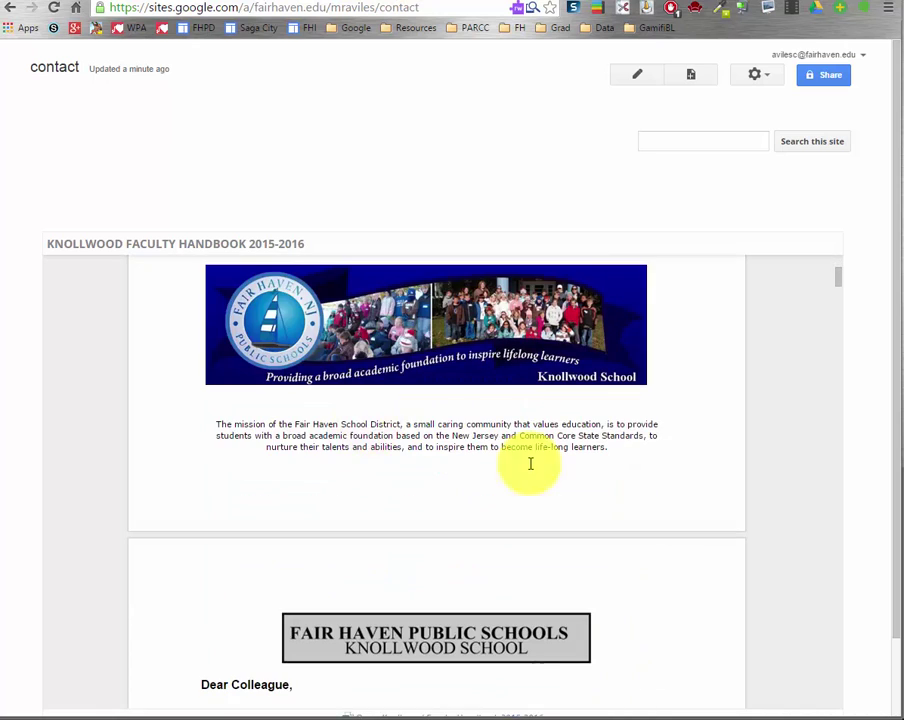
scroll(806, 427, down, 4)
scroll(860, 373, down, 1)
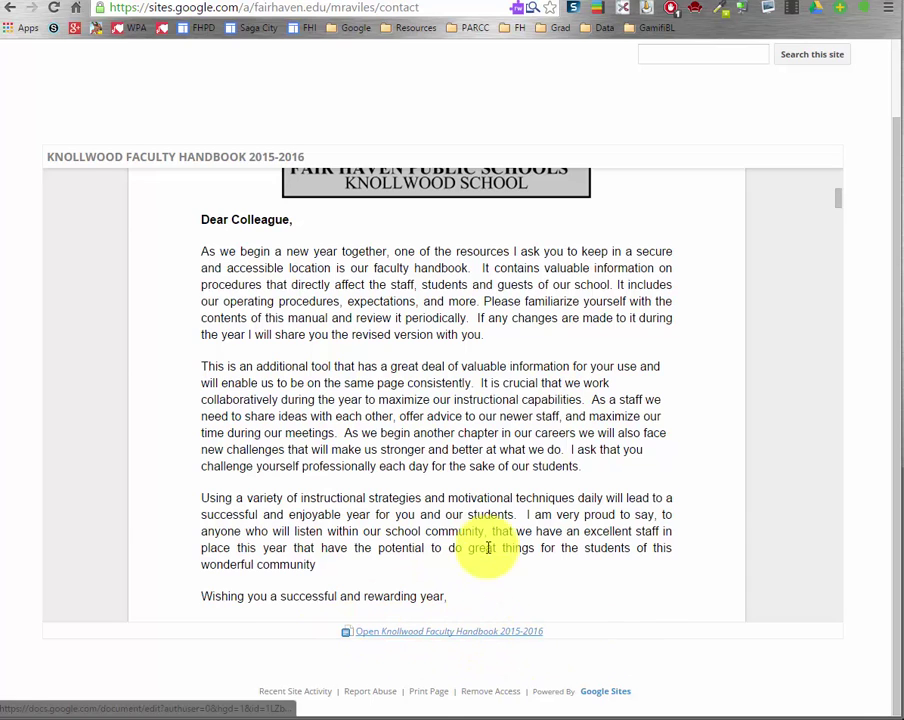
scroll(492, 468, up, 8)
scroll(498, 468, up, 3)
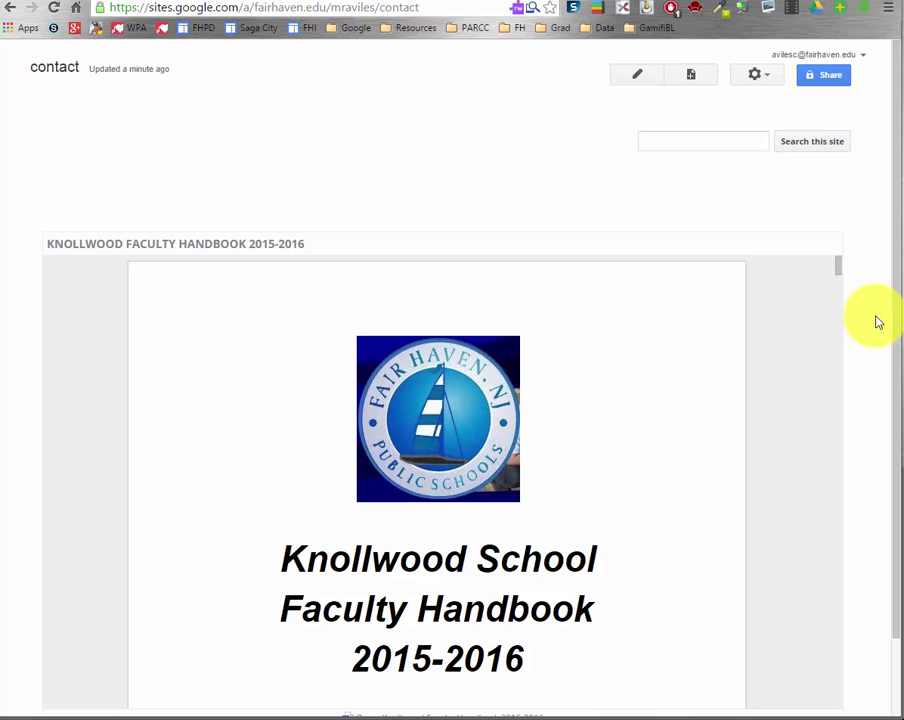
Step: Remove the embedded Knollwood handbook from the contact page in edit mode
click(632, 77)
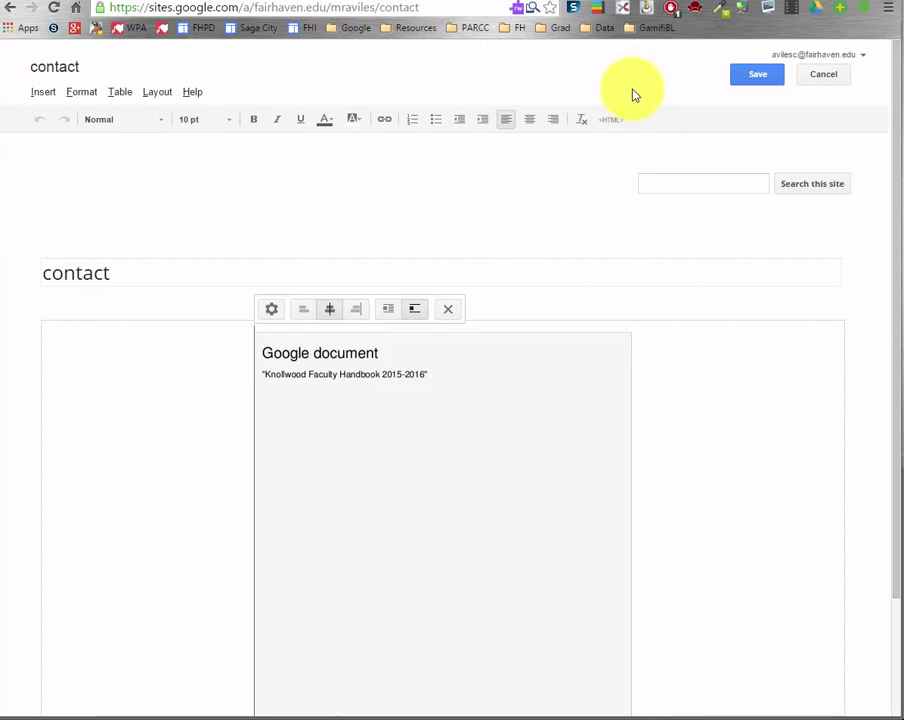
click(513, 420)
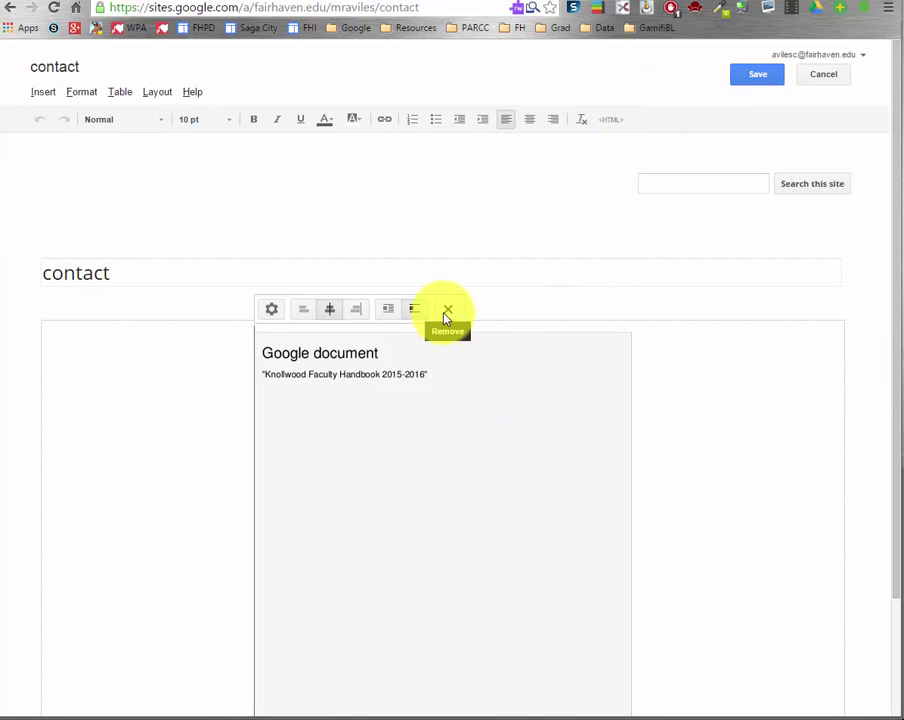
click(446, 314)
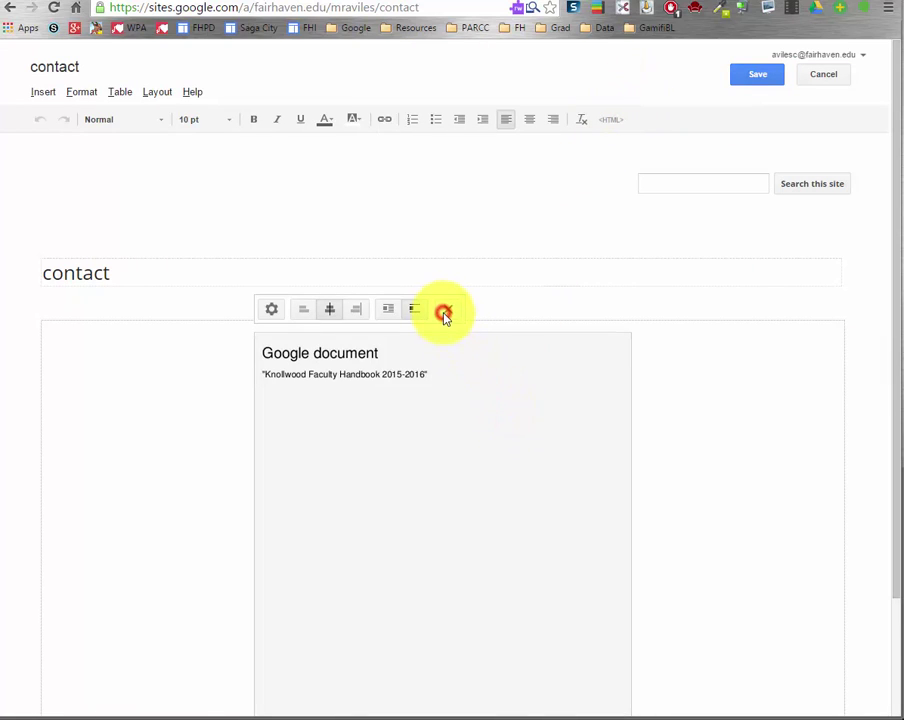
Step: Look through the Drive and YouTube insert options without inserting anything
click(36, 95)
mouse_move(366, 216)
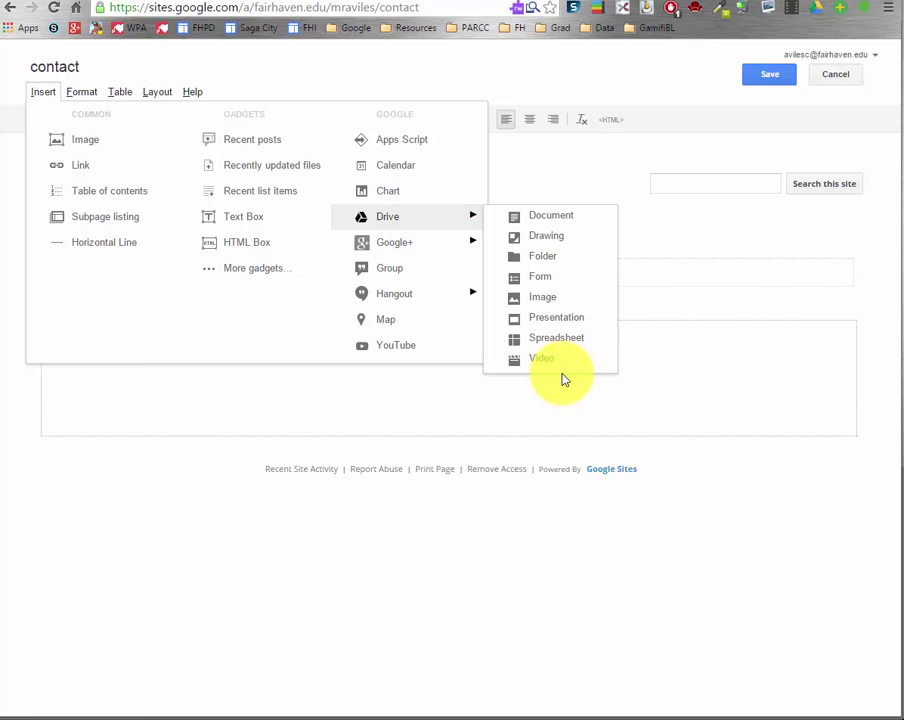
click(299, 337)
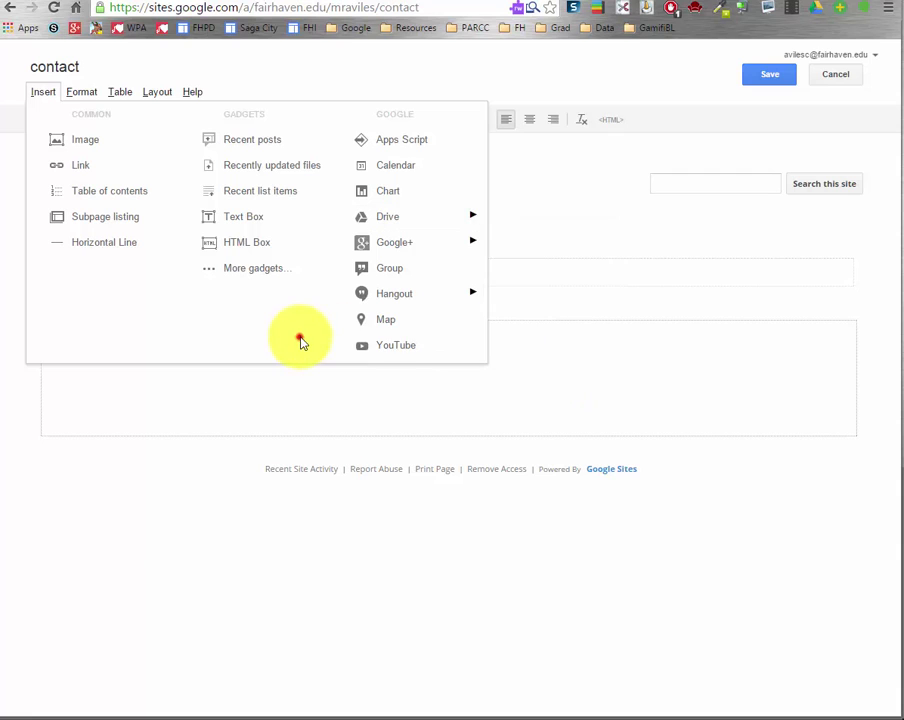
click(386, 349)
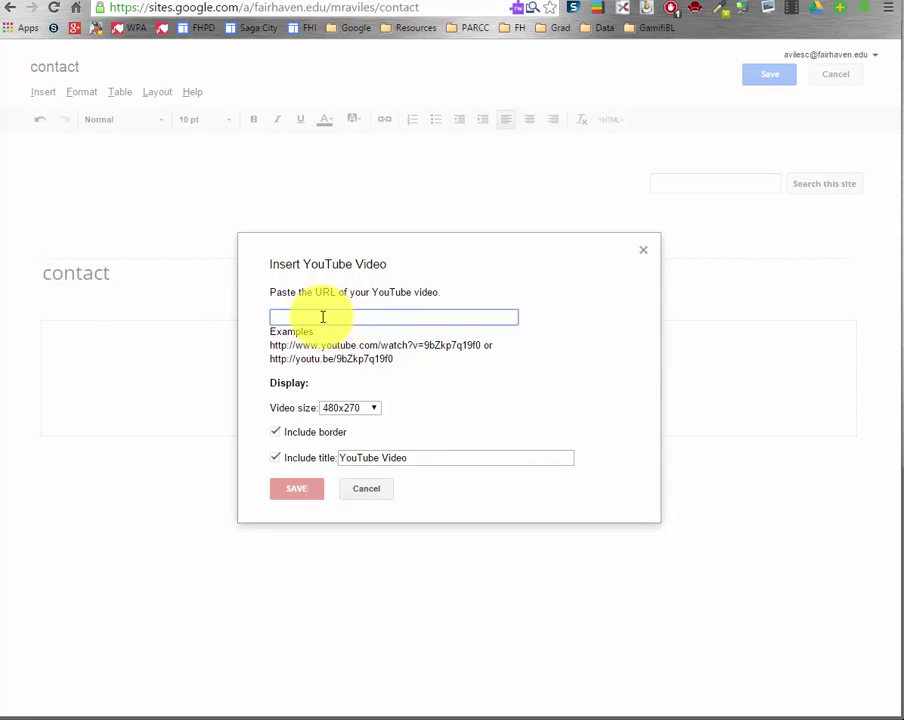
click(372, 487)
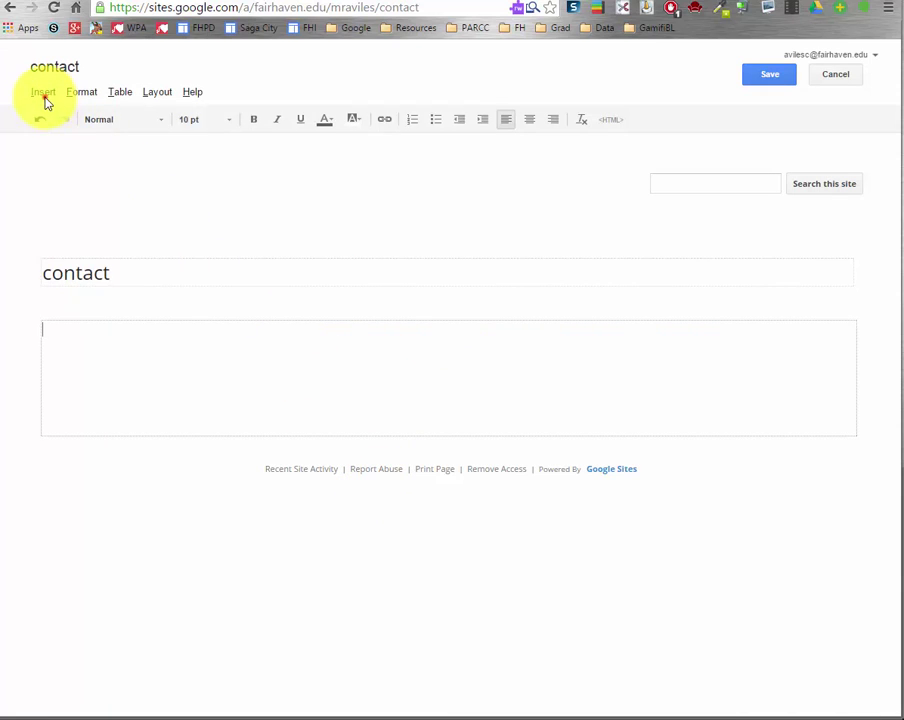
click(44, 96)
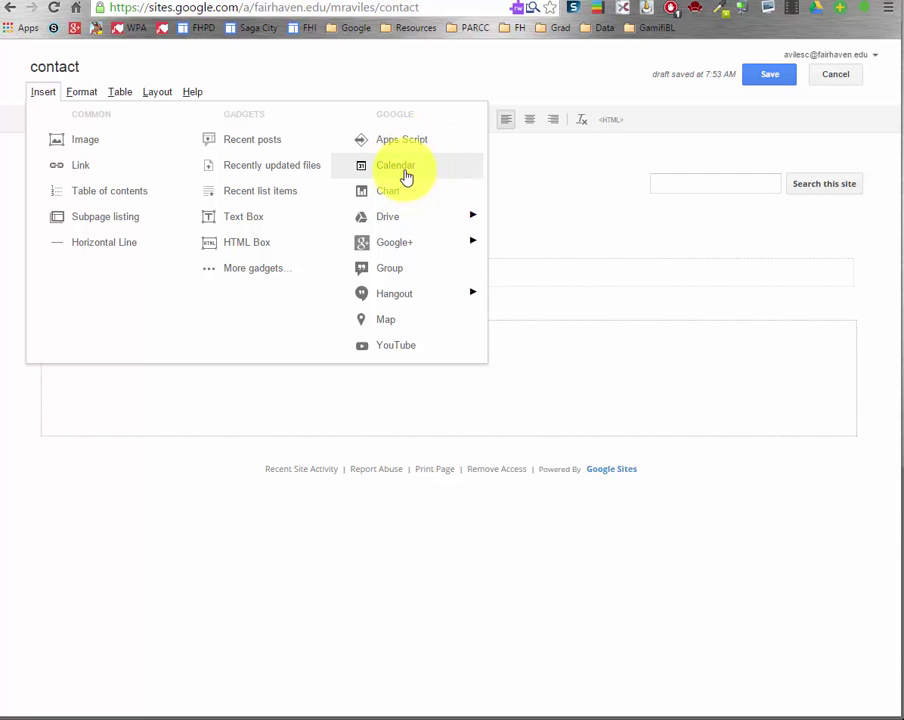
Step: Browse the Format, Table, Layout and Help menus, opening and closing Sites Help
click(220, 380)
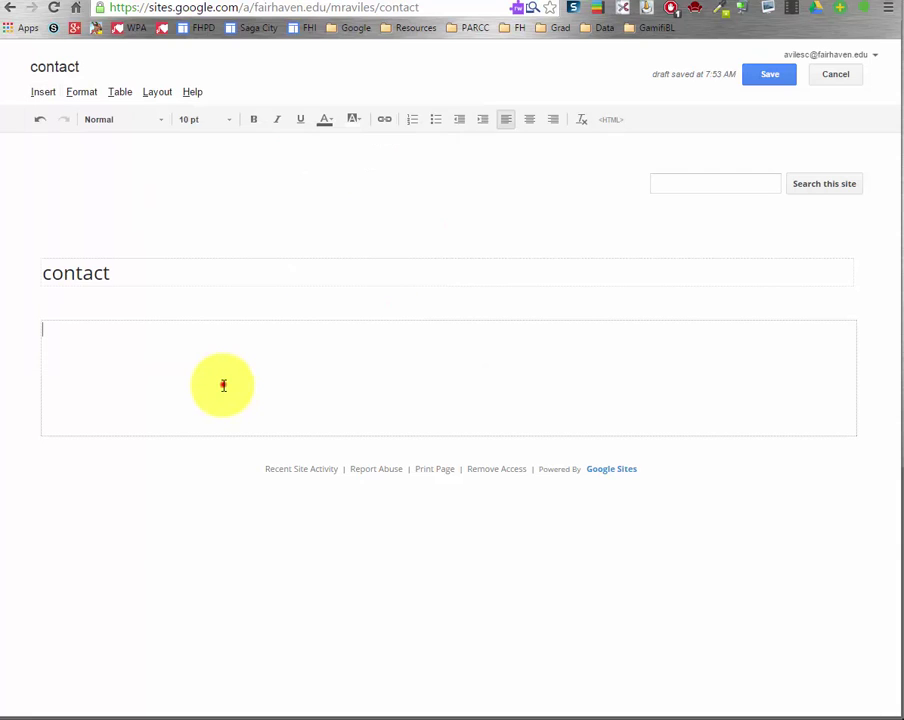
click(79, 93)
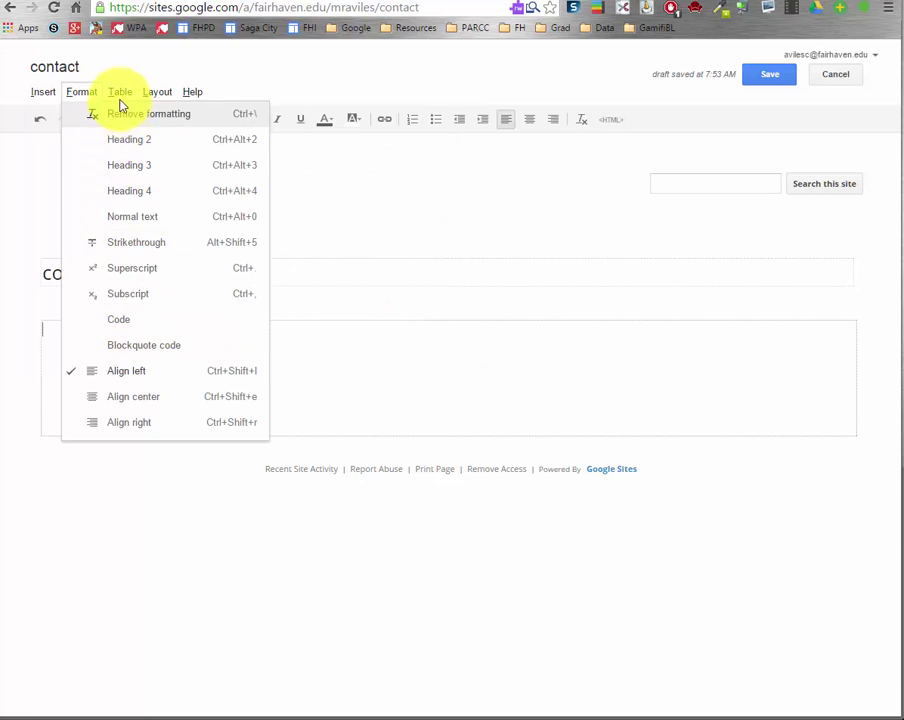
click(120, 98)
click(155, 96)
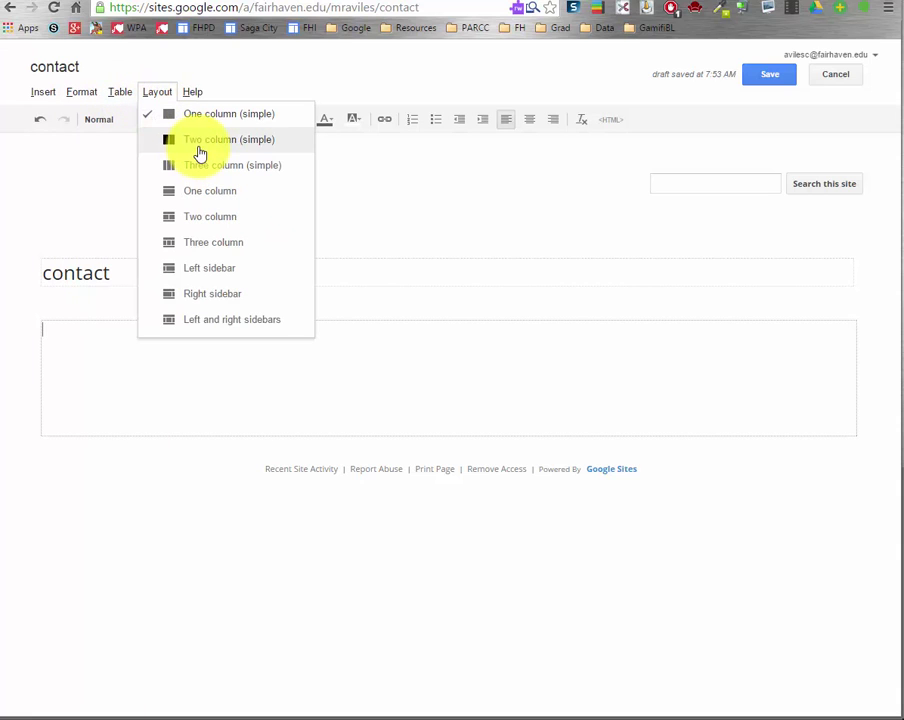
mouse_move(194, 100)
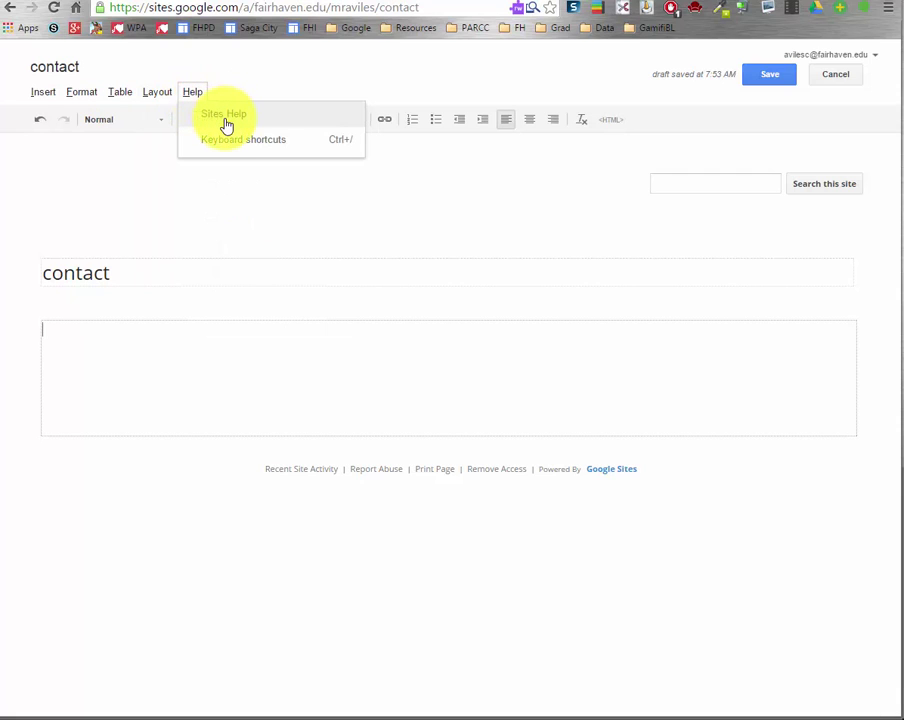
click(226, 124)
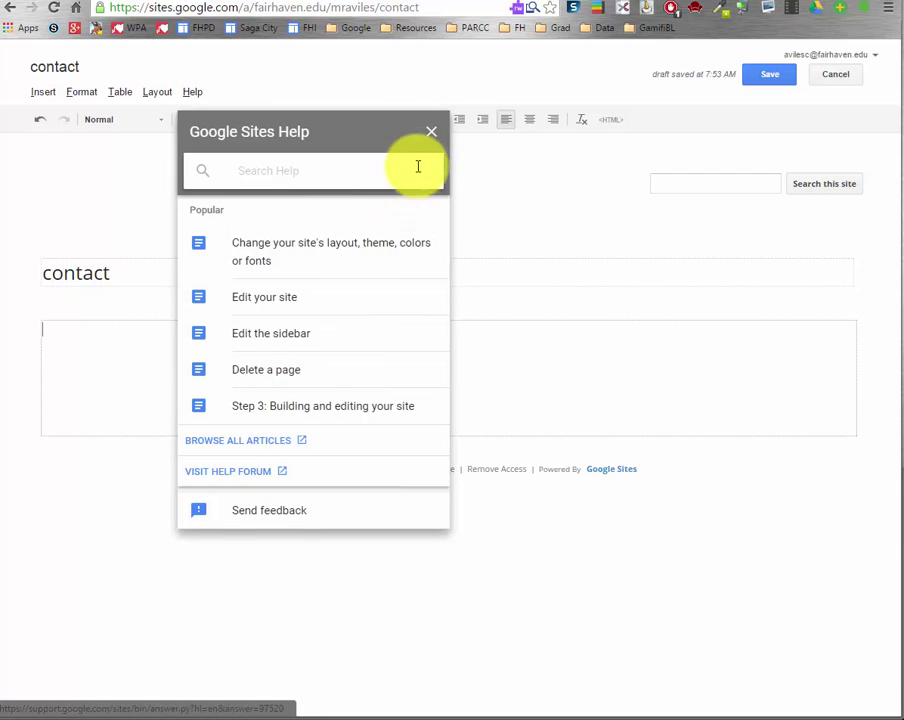
click(432, 133)
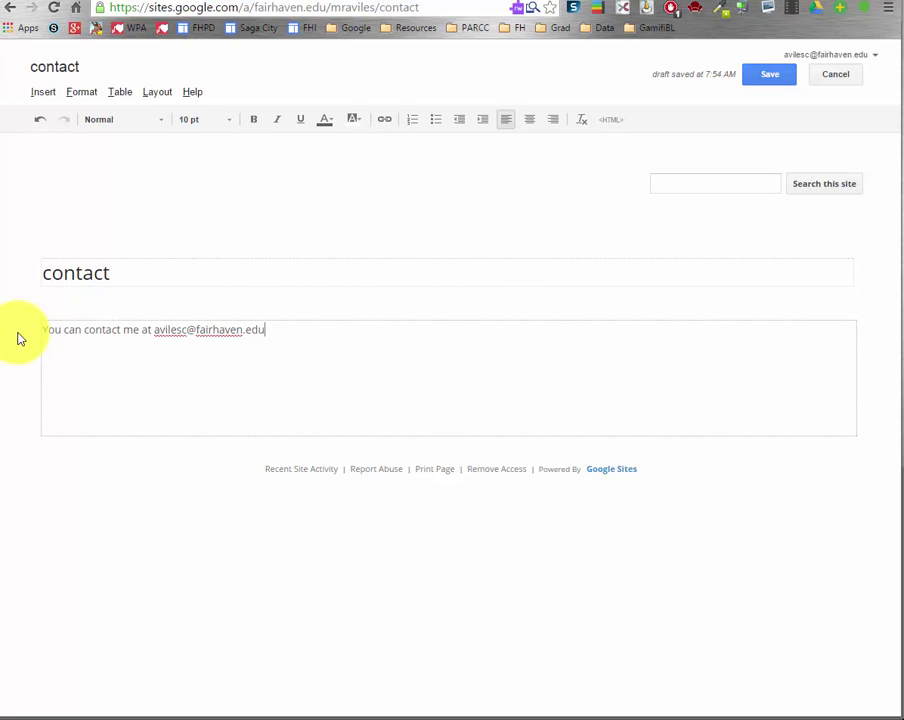
Step: Centre the contact sentence in 18 pt blue and save the contact page
drag(302, 326, 43, 315)
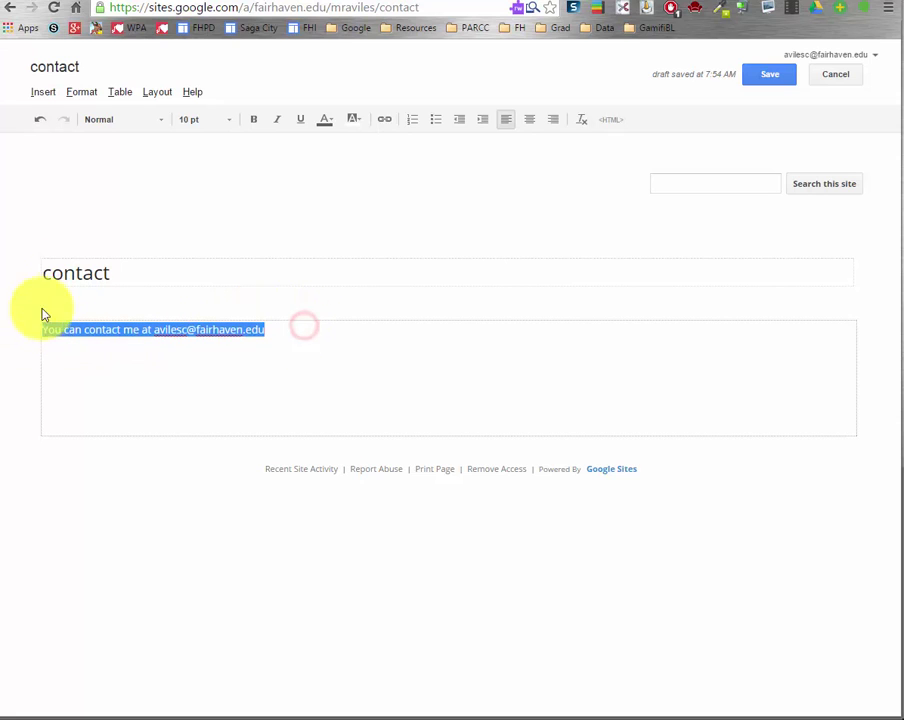
click(537, 119)
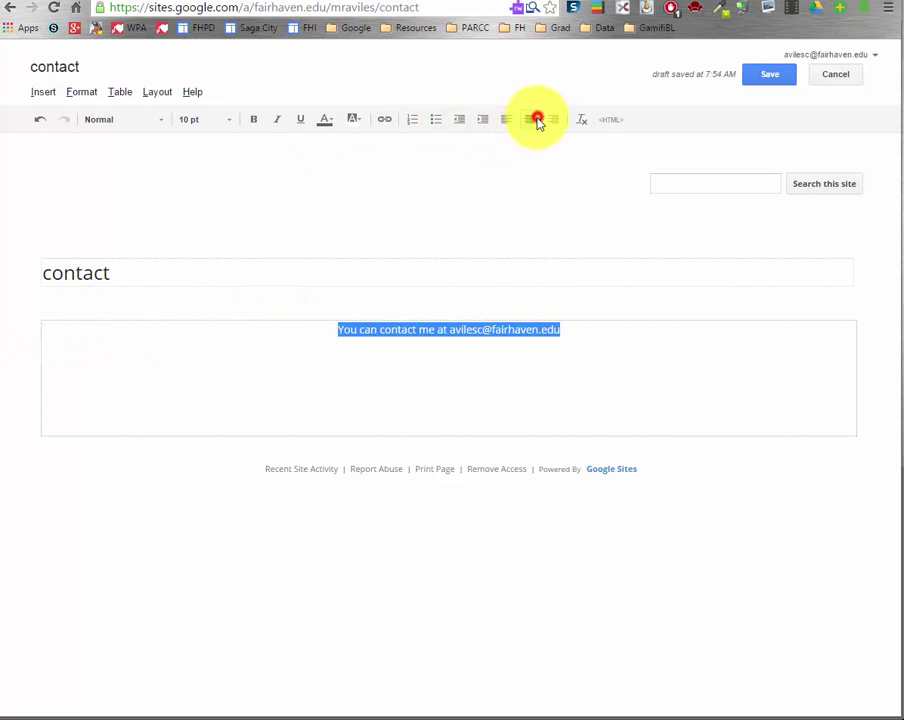
click(228, 119)
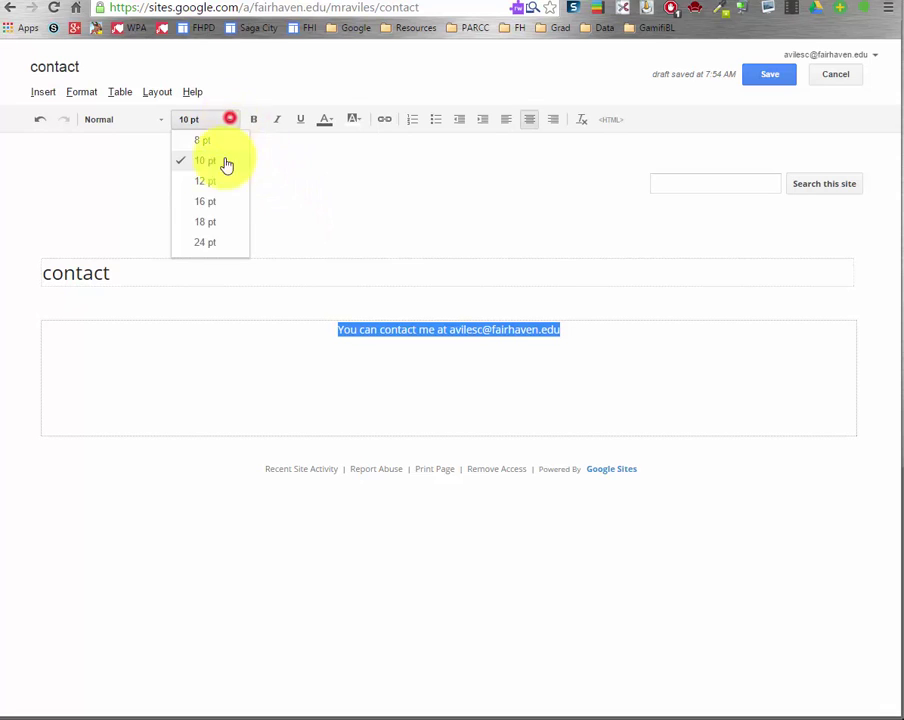
click(220, 224)
click(325, 119)
click(396, 151)
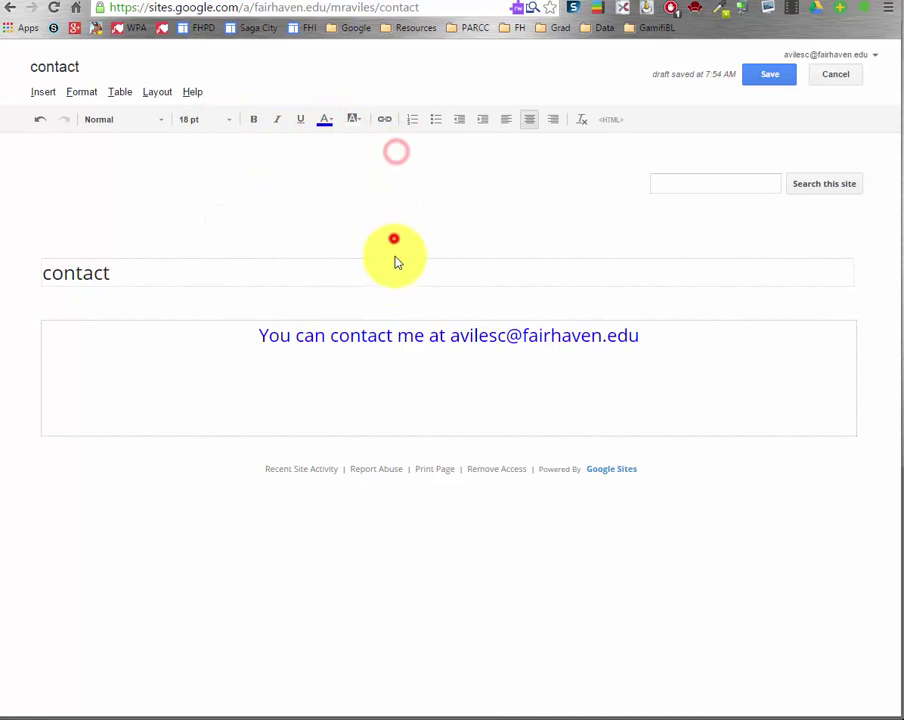
click(448, 378)
click(752, 75)
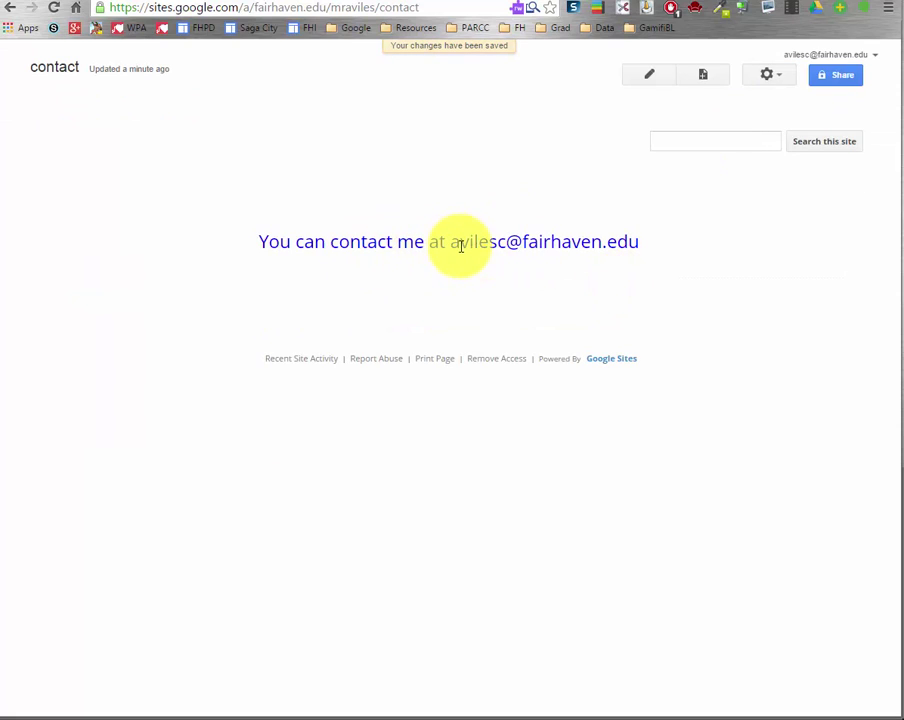
drag(642, 242, 472, 236)
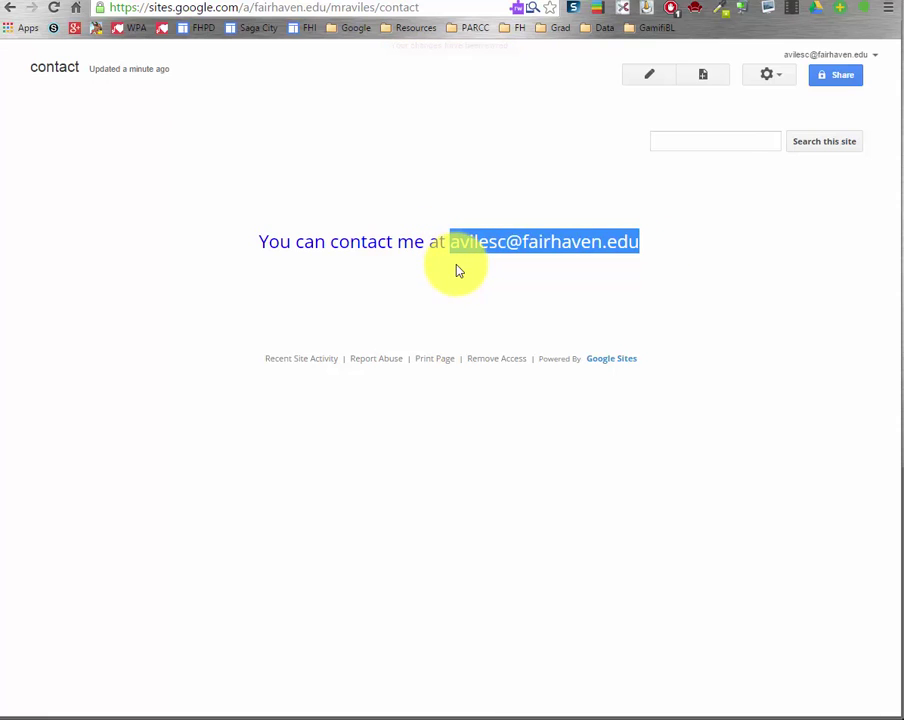
Step: Turn the e-mail address into a link, save the page and test the link
click(652, 77)
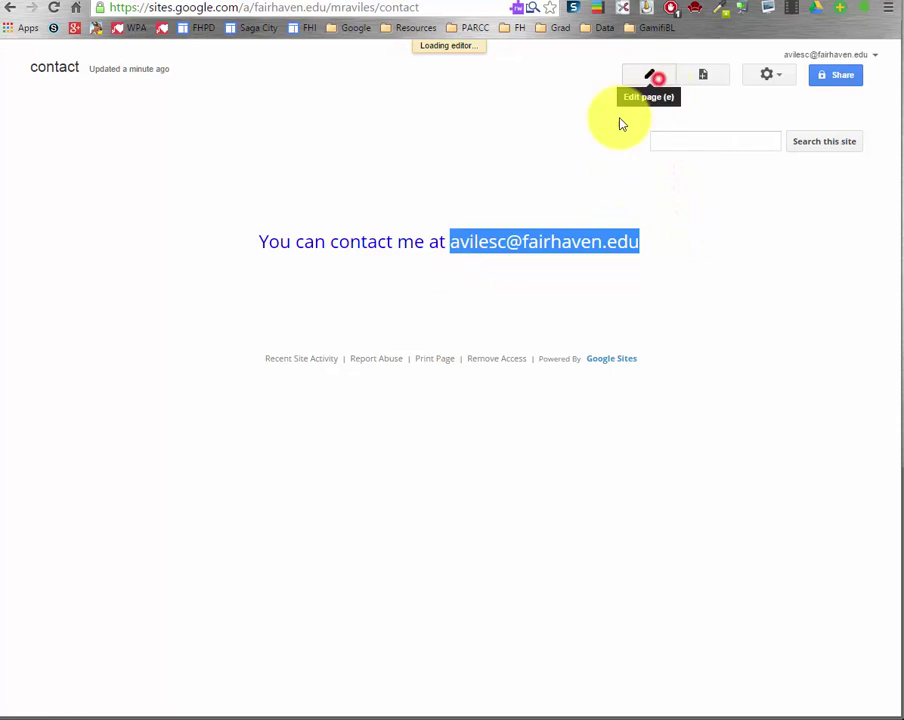
click(462, 336)
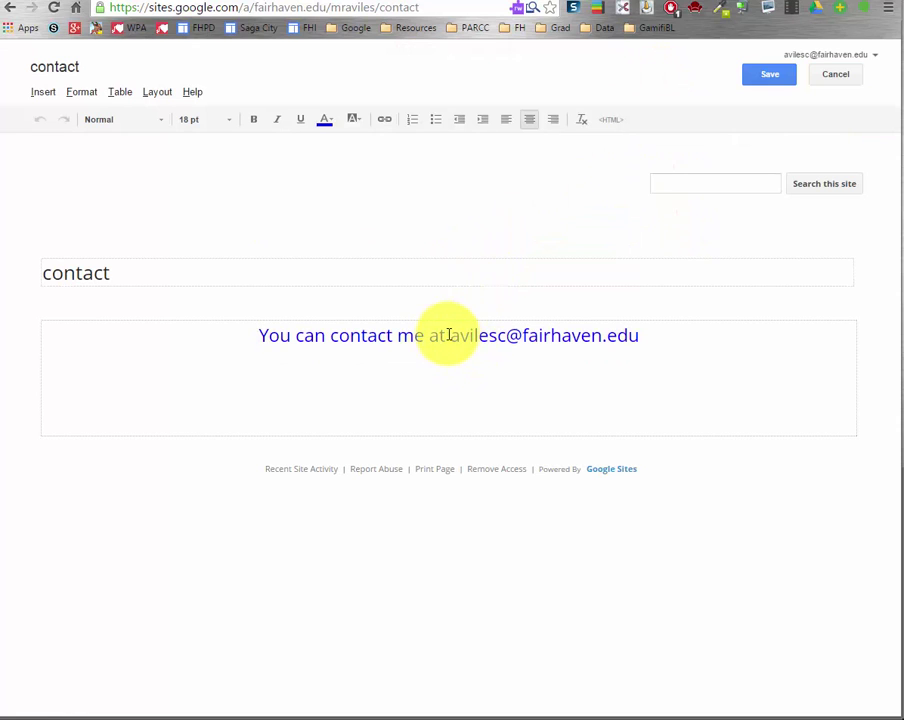
drag(449, 335, 641, 327)
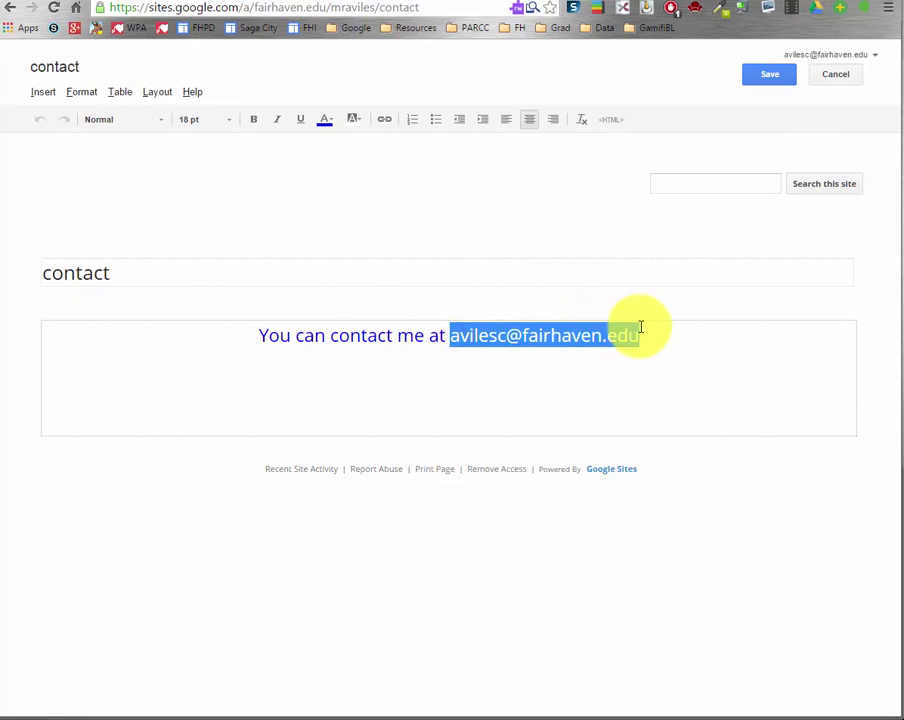
click(382, 124)
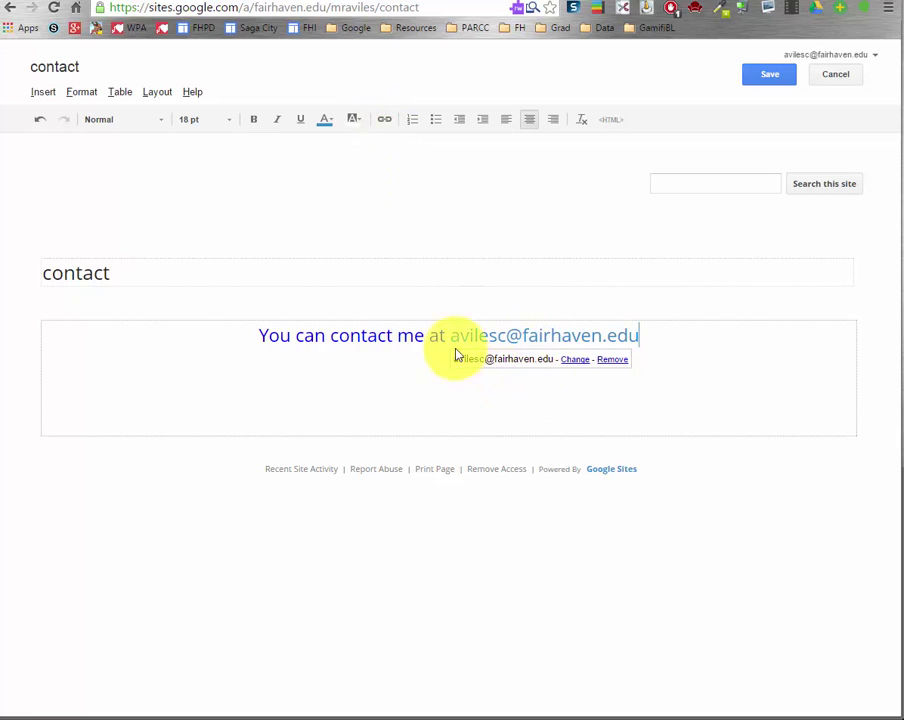
click(605, 406)
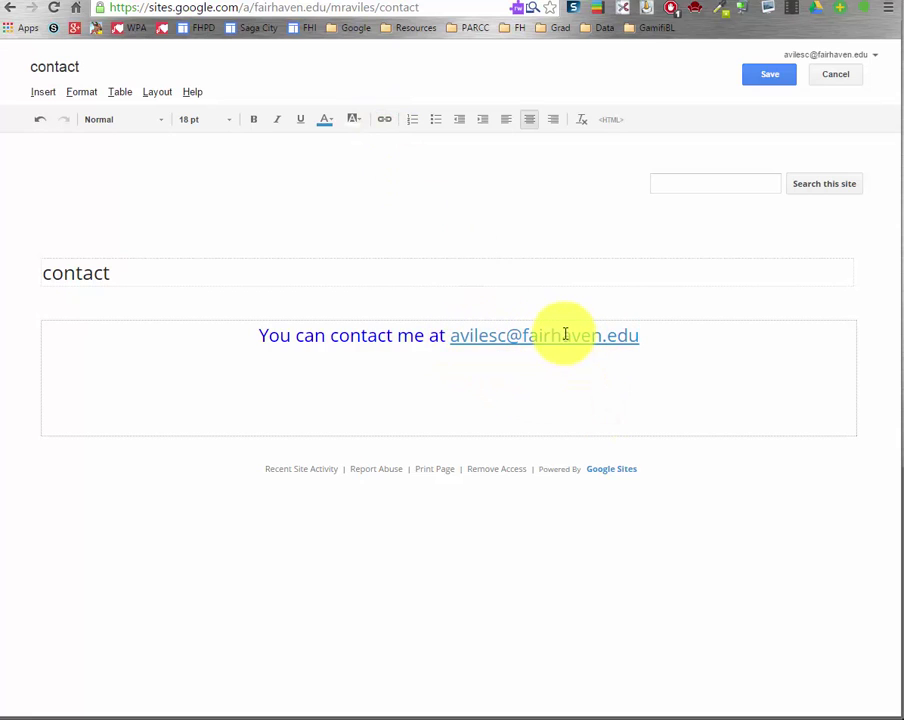
click(753, 78)
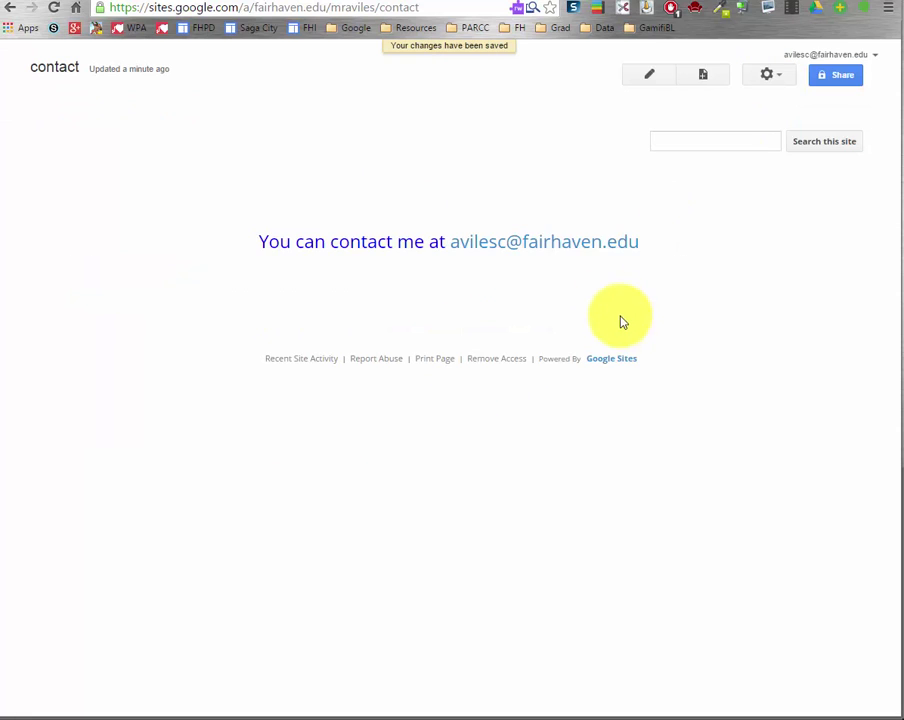
click(574, 245)
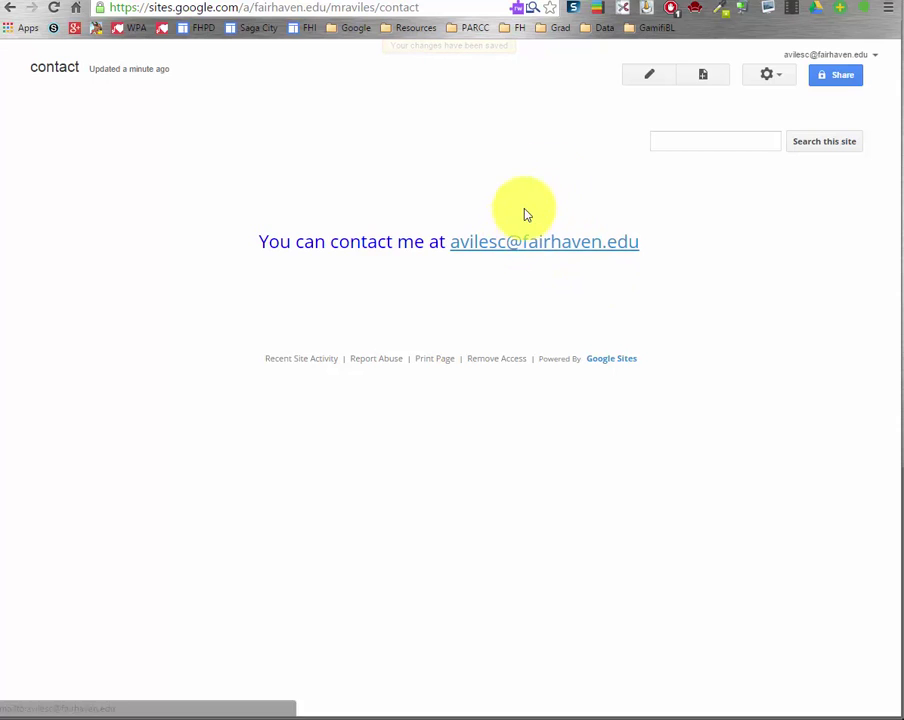
click(652, 79)
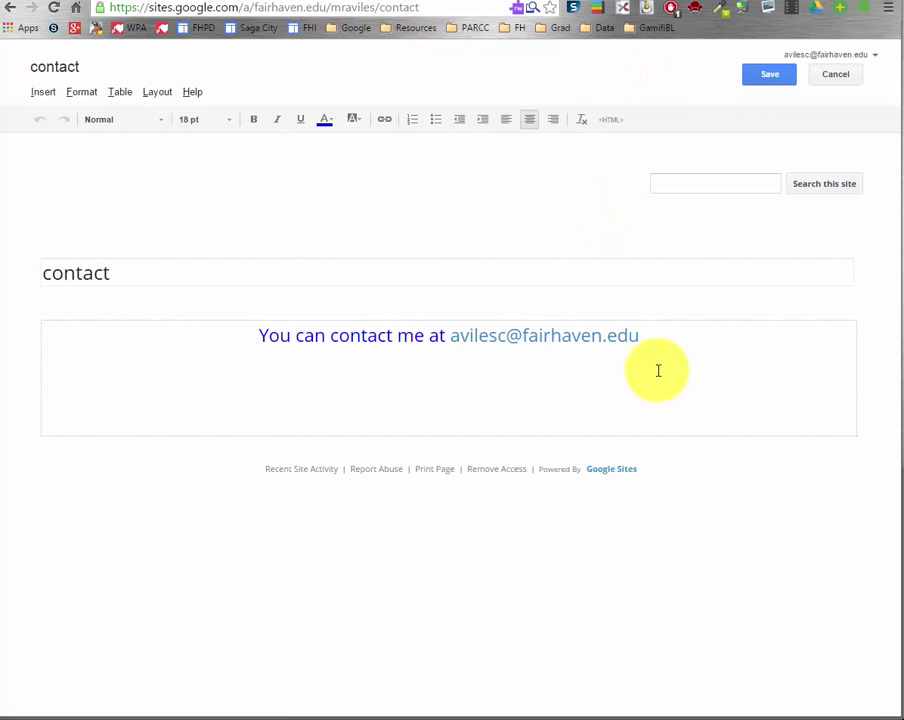
Step: Add the line 'Here is a great video!' under the contact sentence and make it 18 pt blue
click(661, 343)
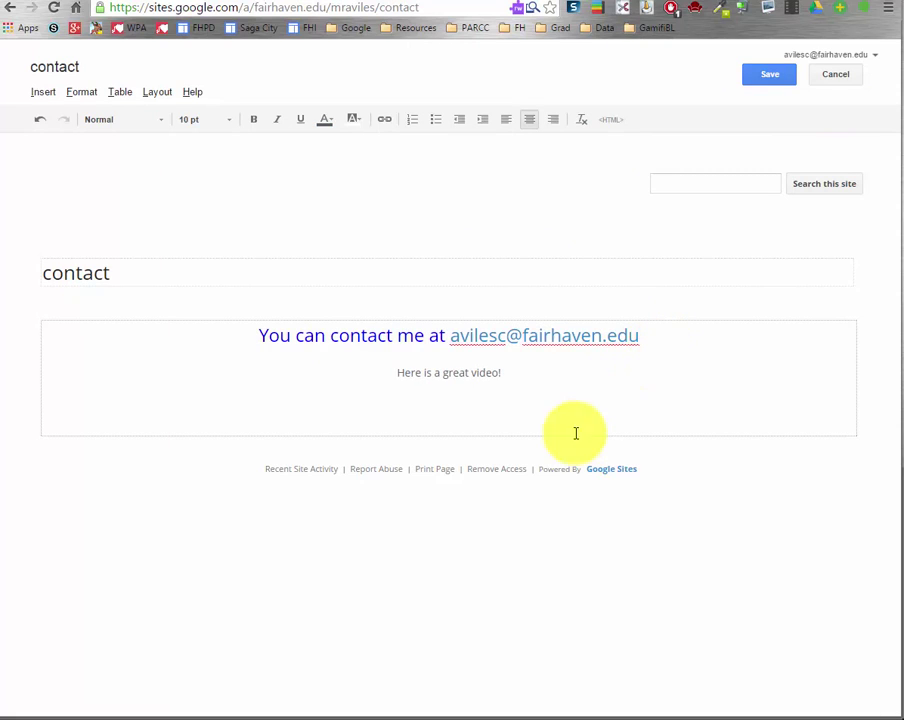
drag(516, 356, 502, 373)
click(389, 375)
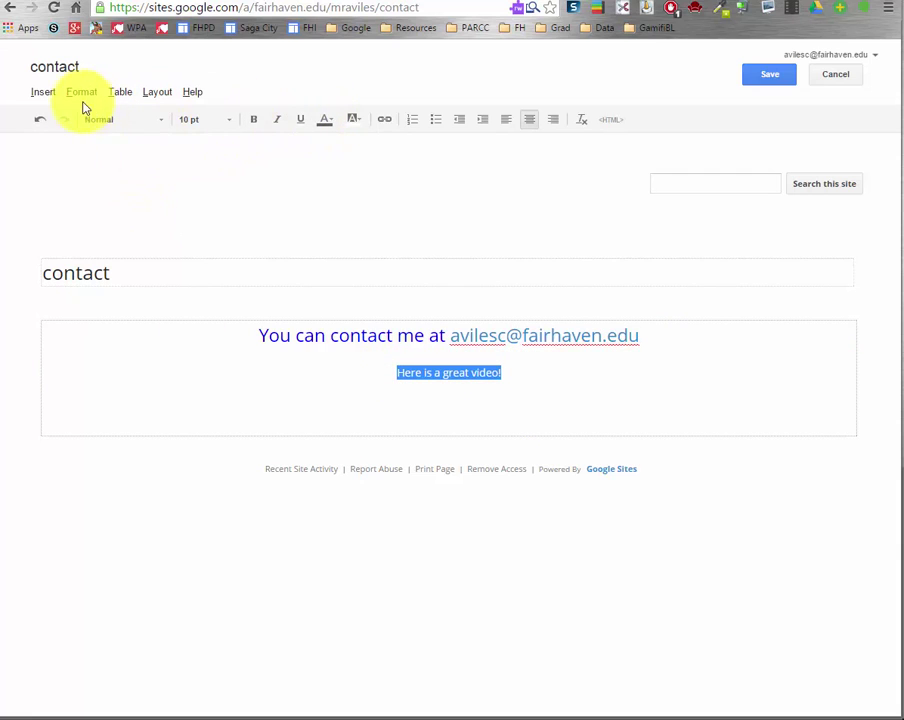
click(192, 119)
click(223, 220)
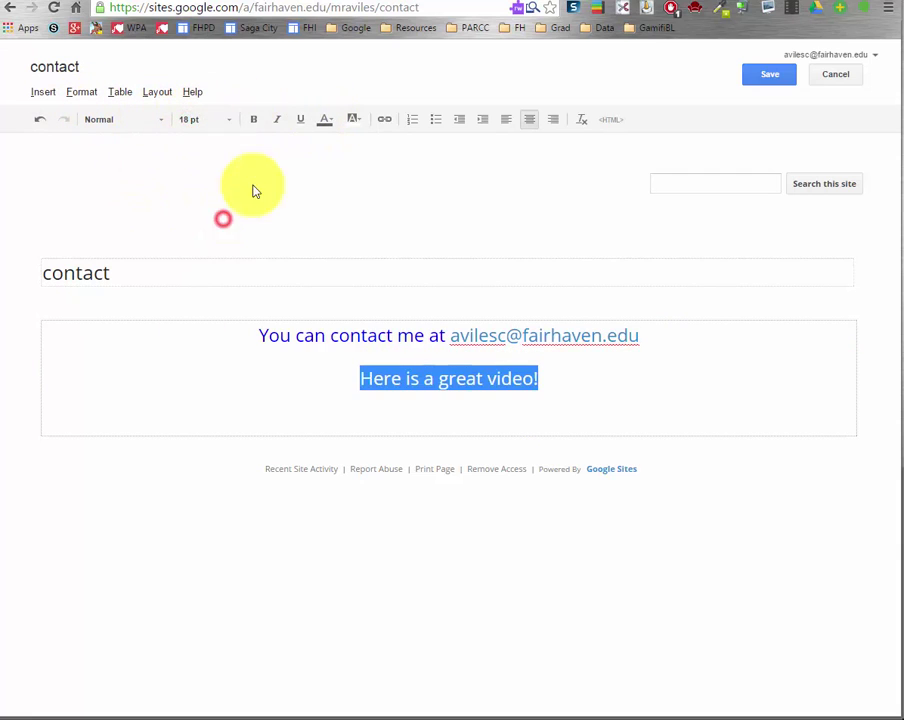
click(324, 120)
click(389, 151)
drag(564, 378, 368, 356)
click(386, 122)
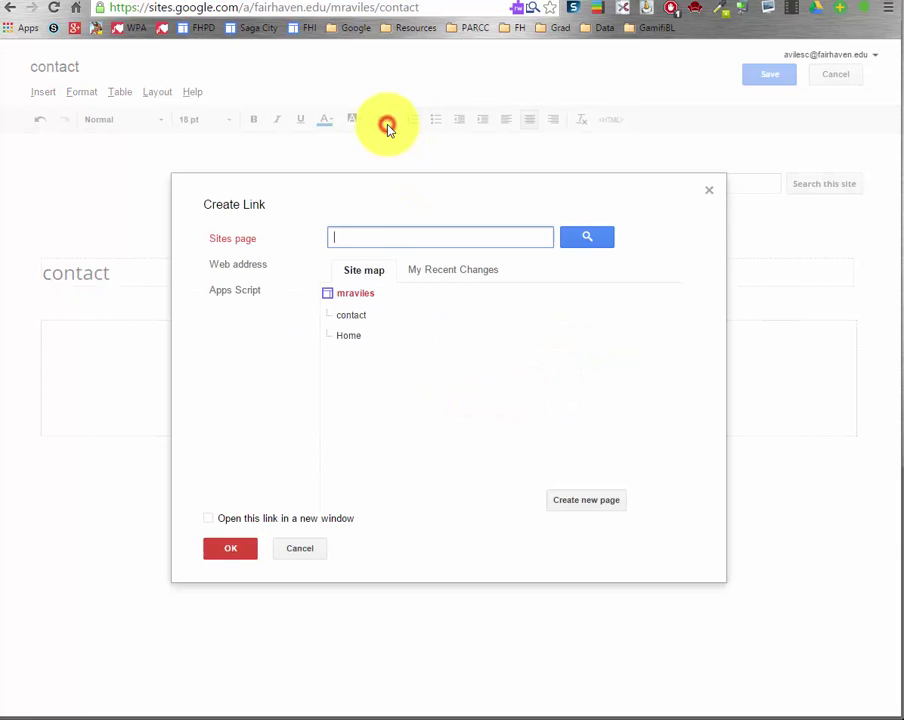
click(235, 268)
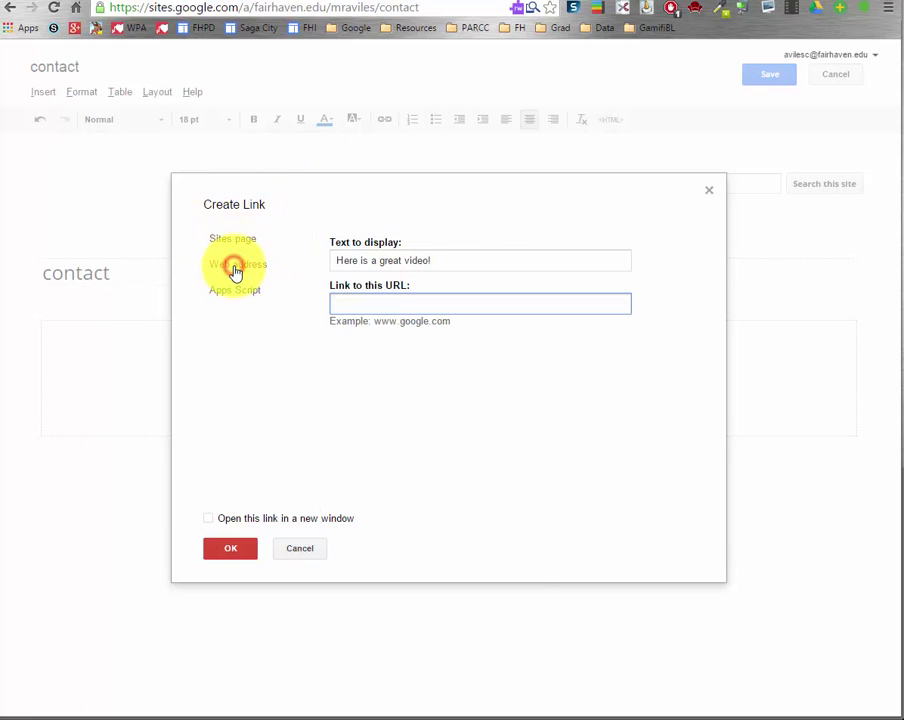
click(379, 307)
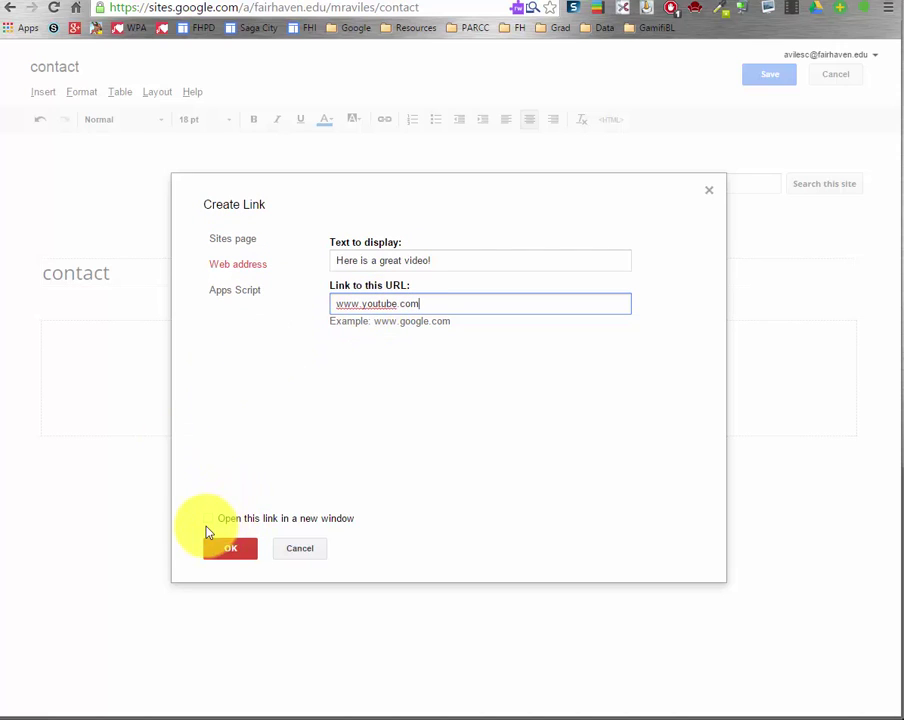
click(209, 523)
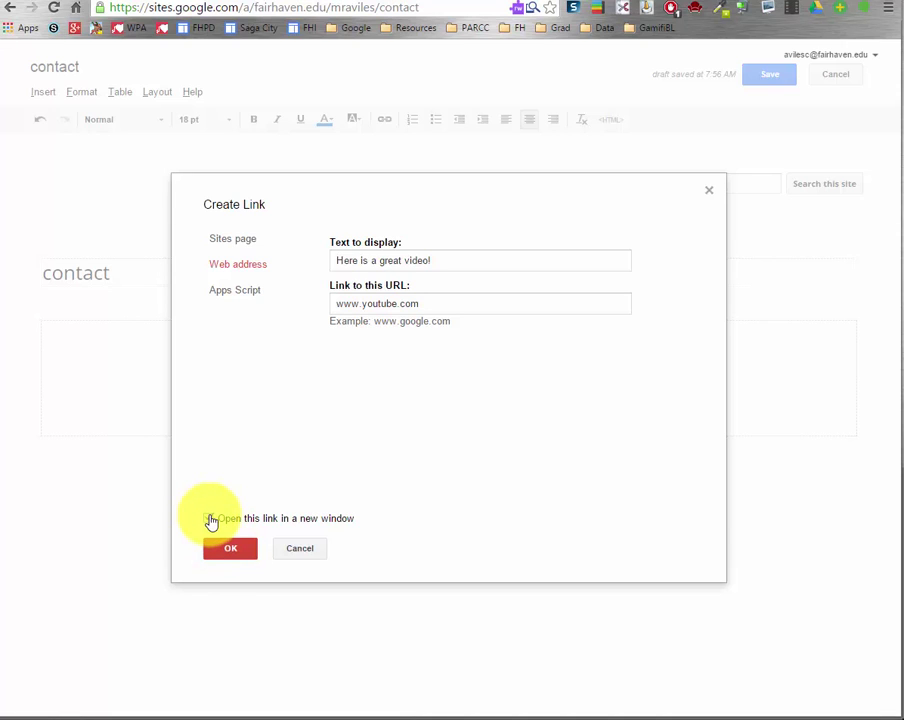
click(211, 519)
click(228, 550)
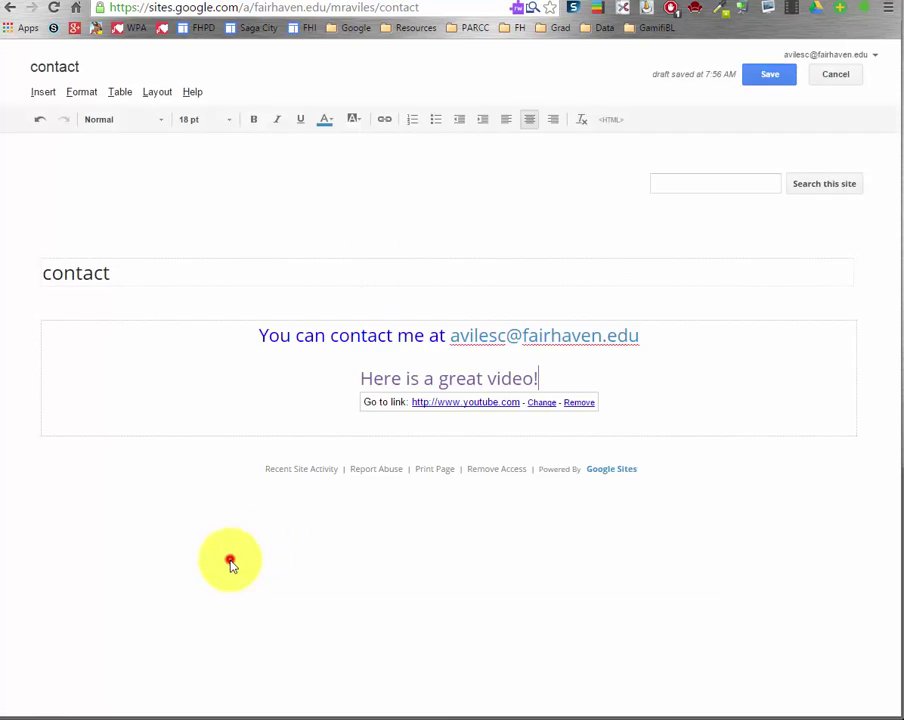
Step: Save the contact page and test that the link opens YouTube
click(648, 380)
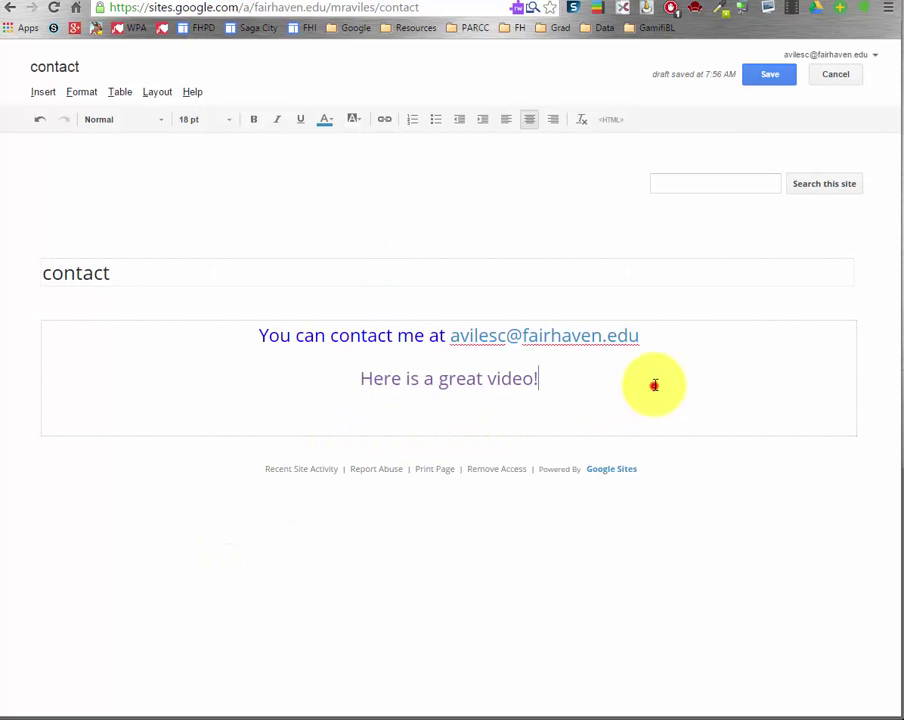
click(757, 77)
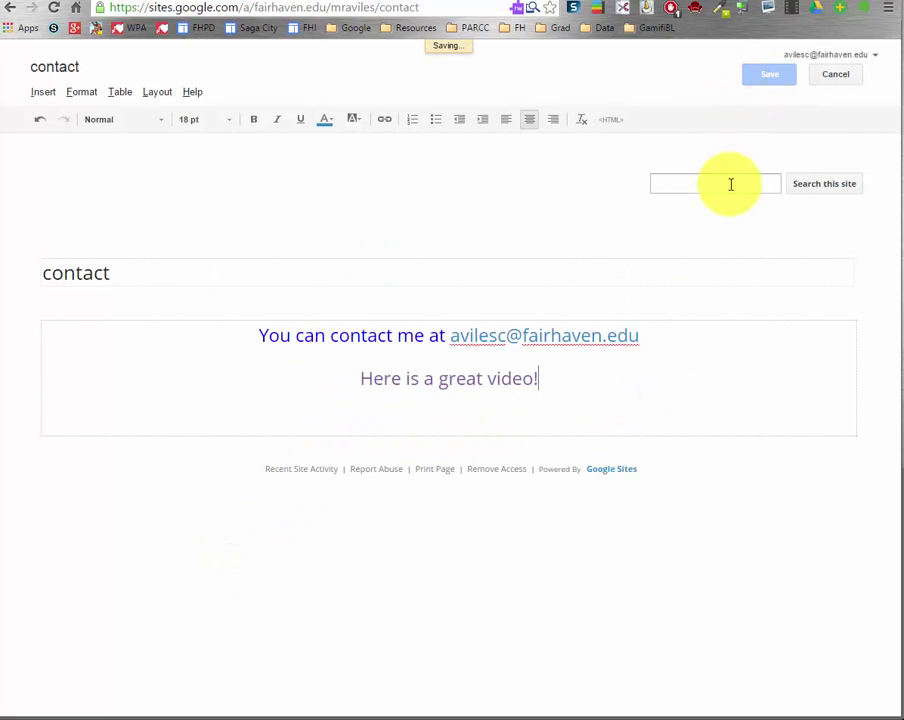
click(492, 288)
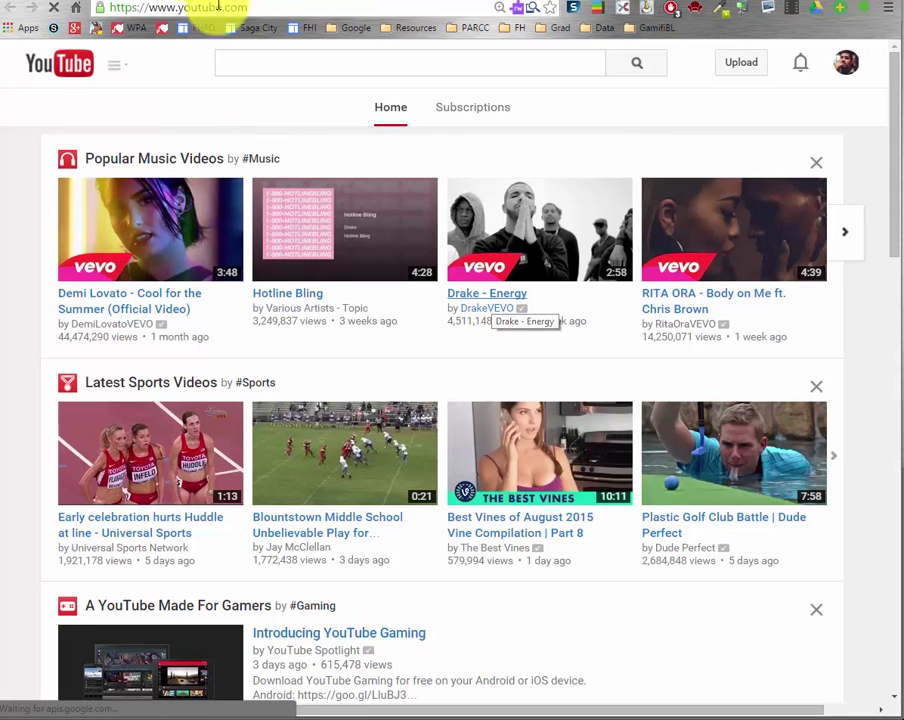
key(ctrl+w)
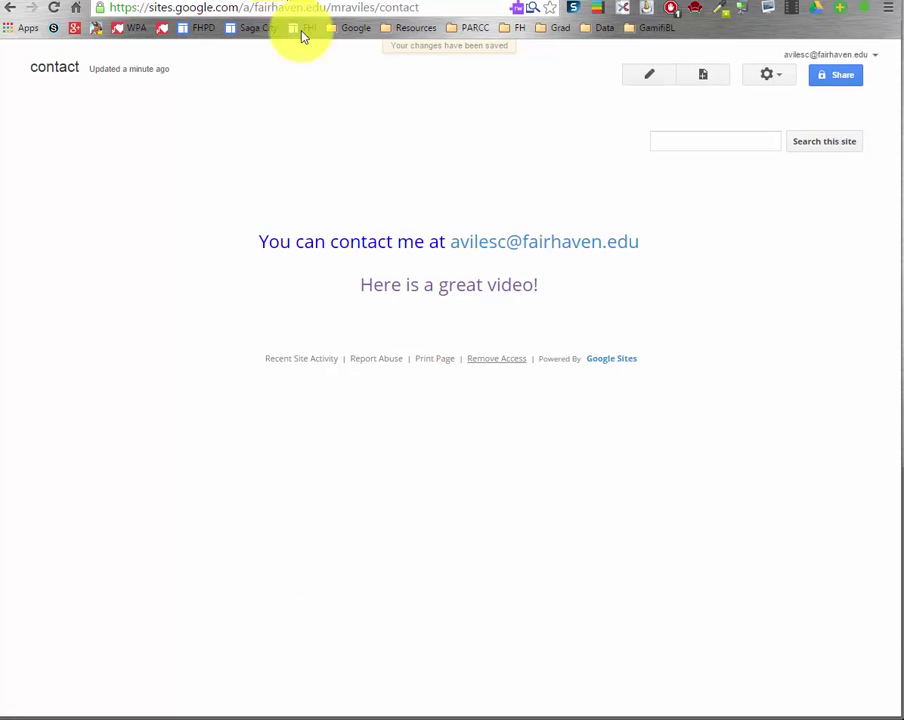
Step: Remove the link from the 'Here is a great video!' line, leaving plain blue text
click(650, 76)
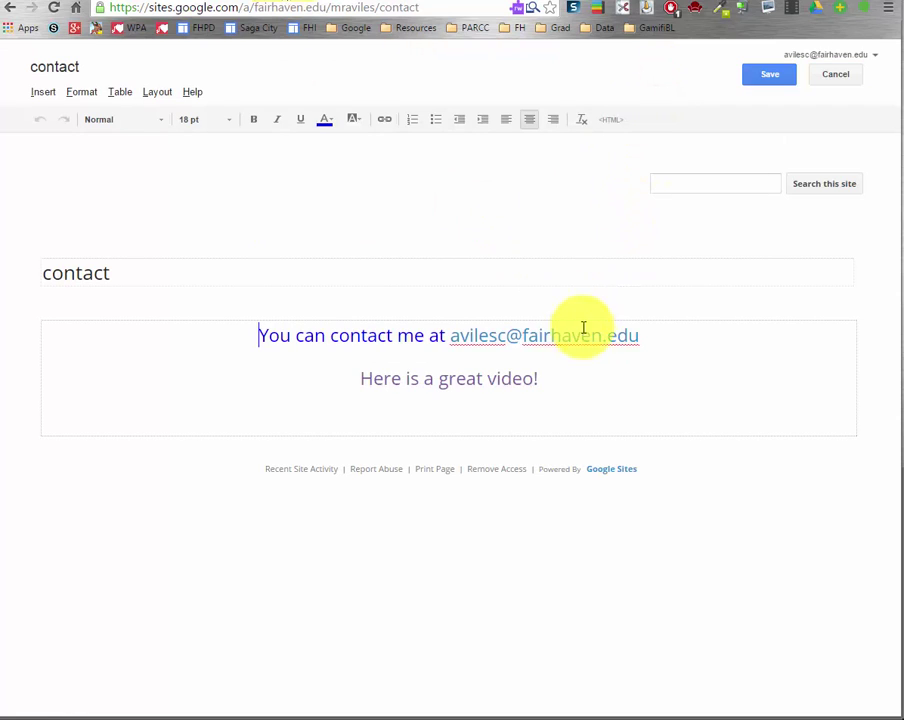
drag(556, 376, 350, 378)
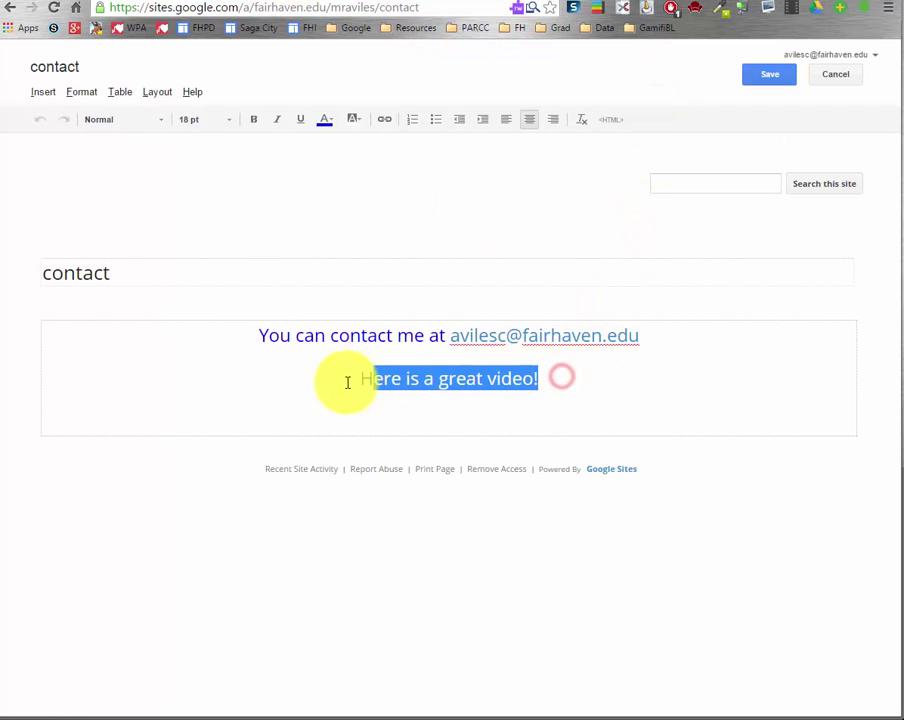
click(383, 122)
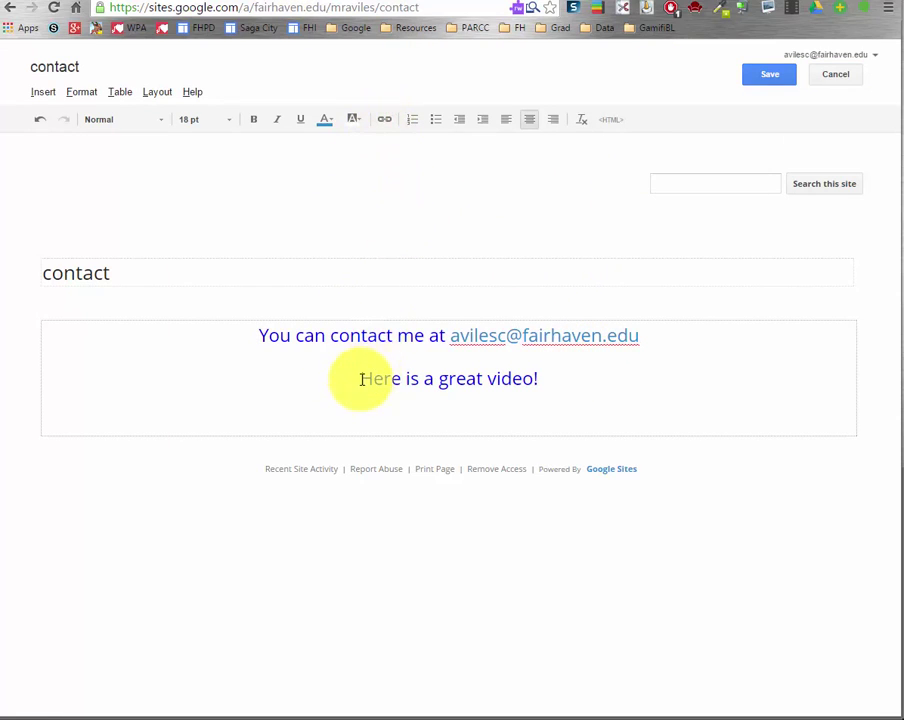
mouse_move(358, 378)
mouse_down()
mouse_move(542, 370)
mouse_move(366, 386)
mouse_up()
click(496, 379)
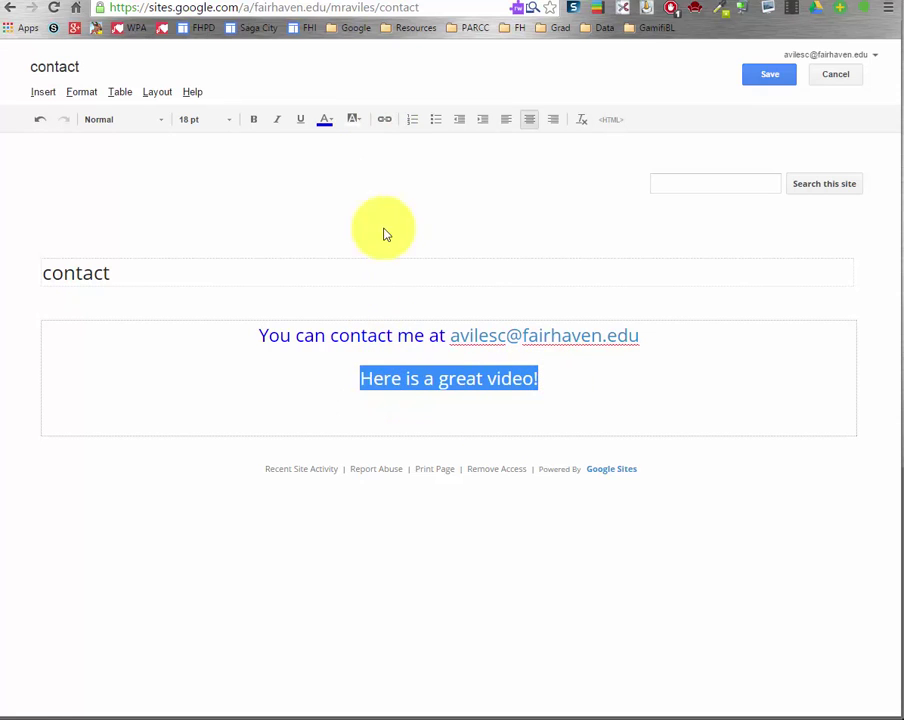
click(387, 120)
click(262, 260)
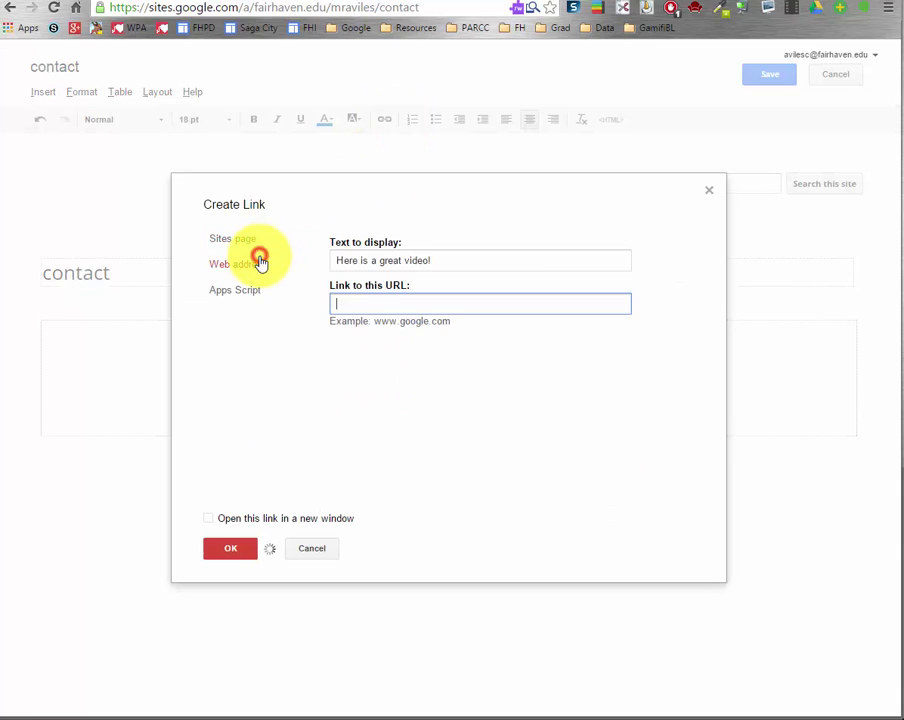
click(308, 546)
click(534, 384)
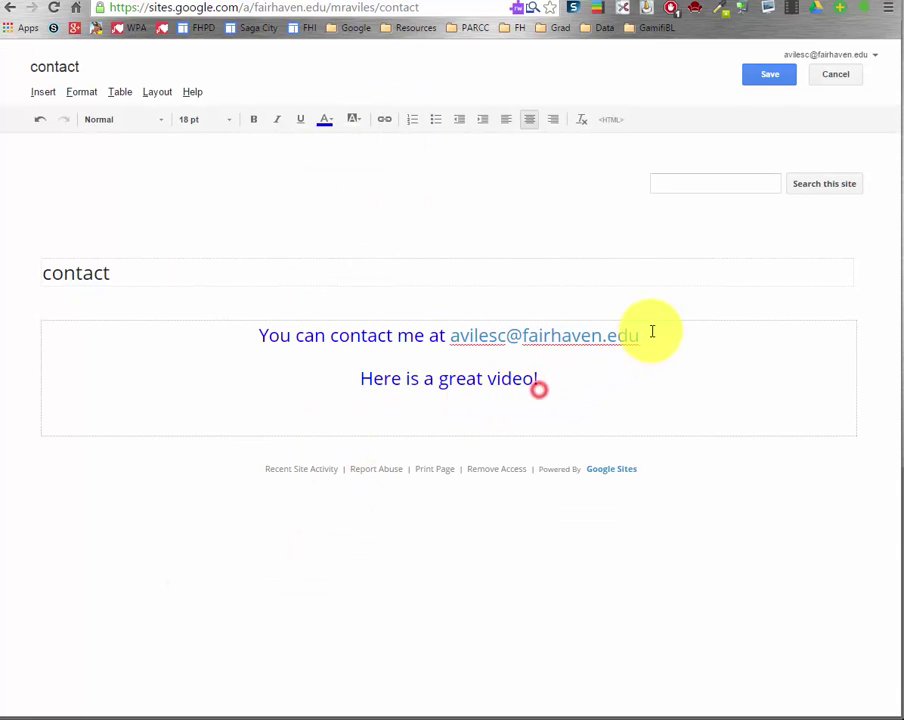
Step: Remove the link from the email address and save the contact page
drag(648, 332, 452, 334)
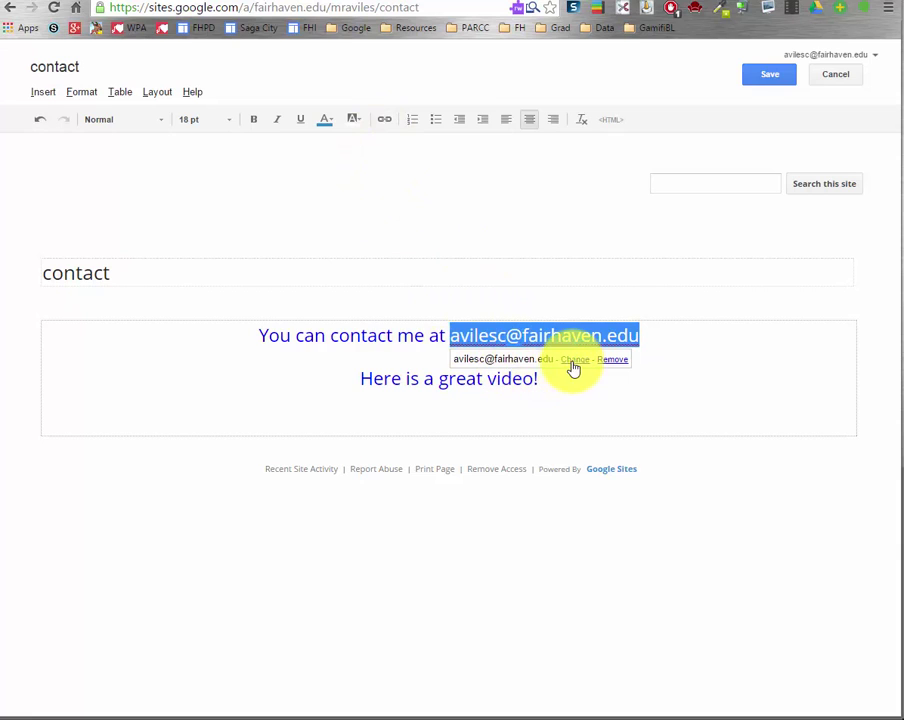
click(614, 360)
click(618, 402)
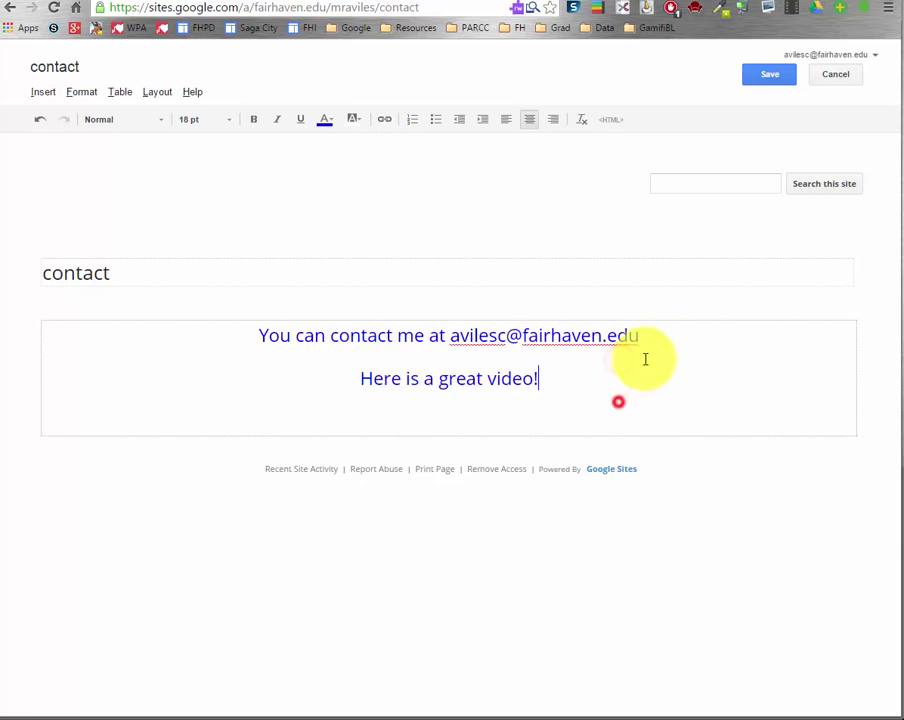
drag(637, 335, 310, 337)
click(302, 382)
click(760, 78)
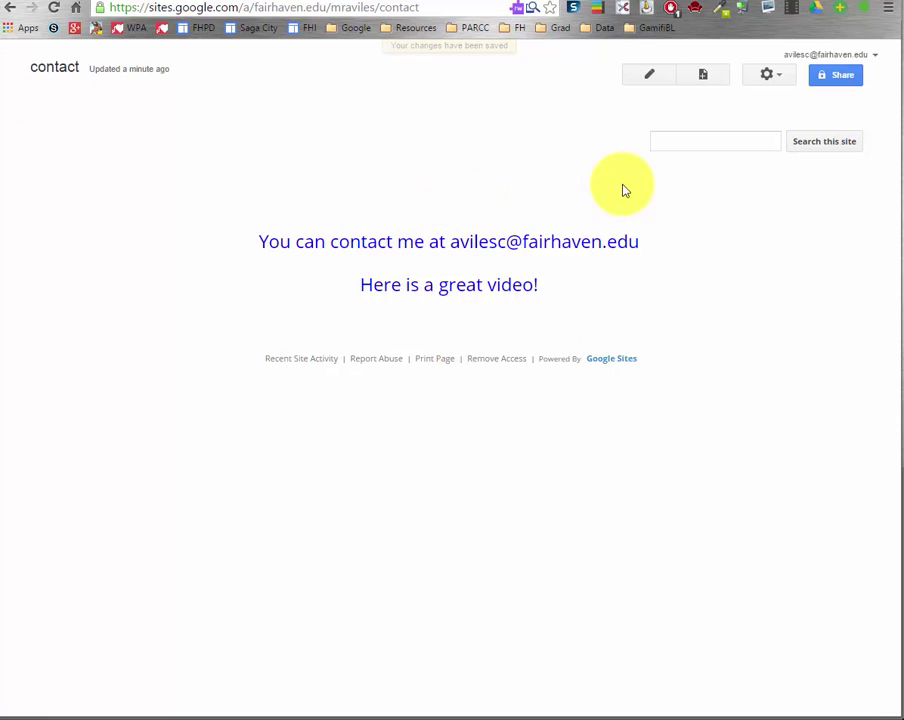
Step: In Edit site layout, turn off the sidebar and turn on horizontal navigation
click(774, 82)
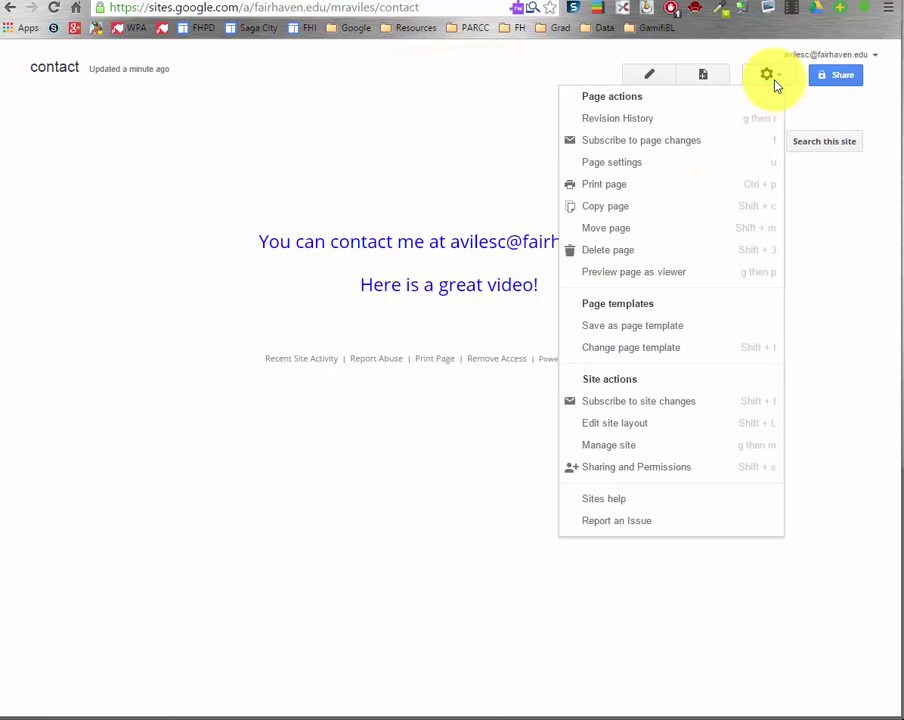
click(655, 426)
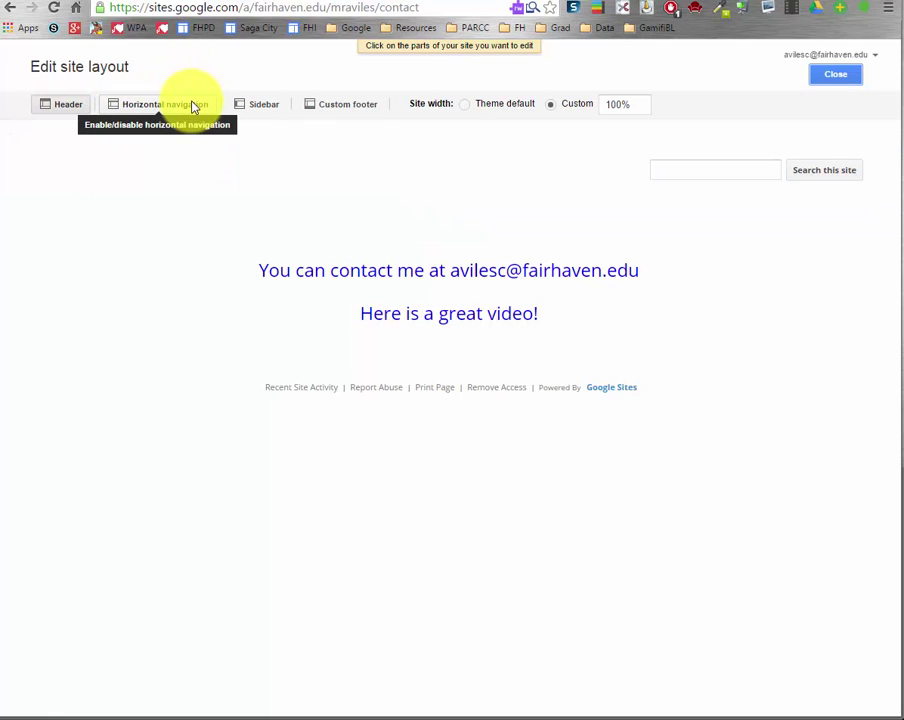
click(258, 104)
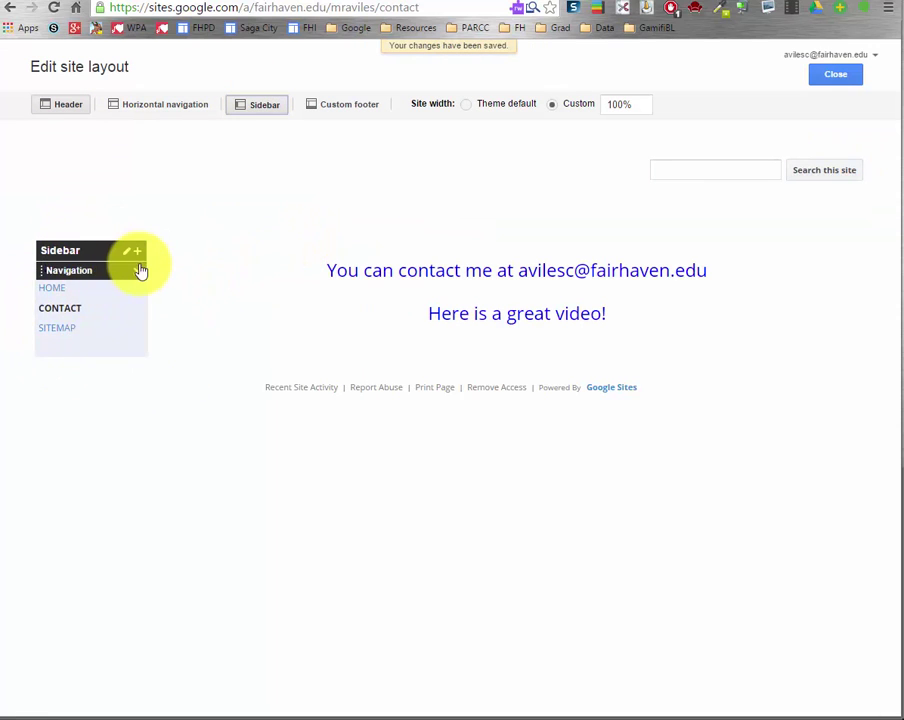
click(252, 108)
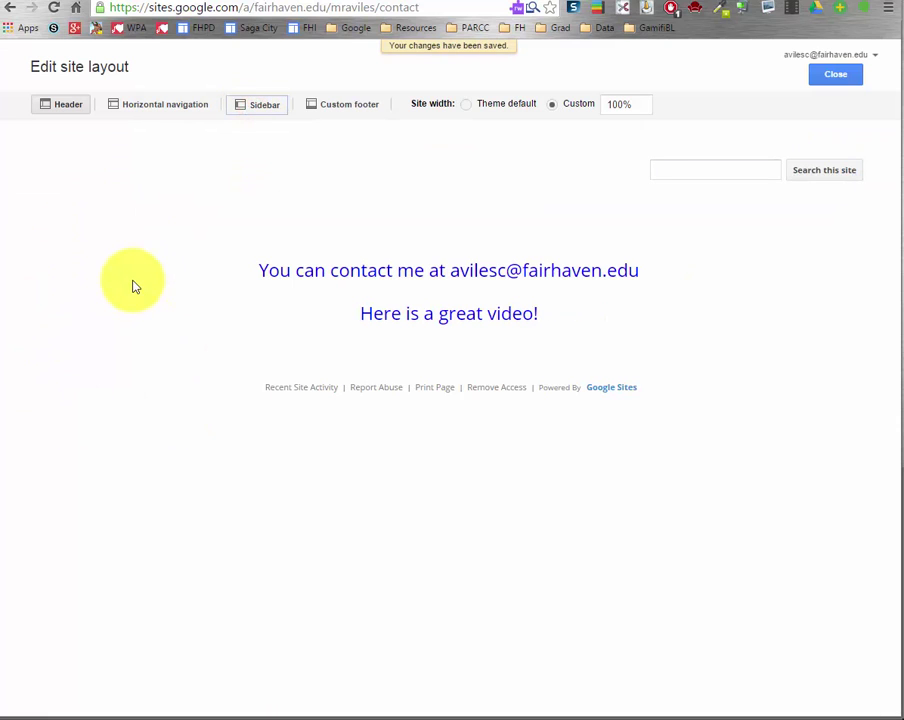
click(124, 107)
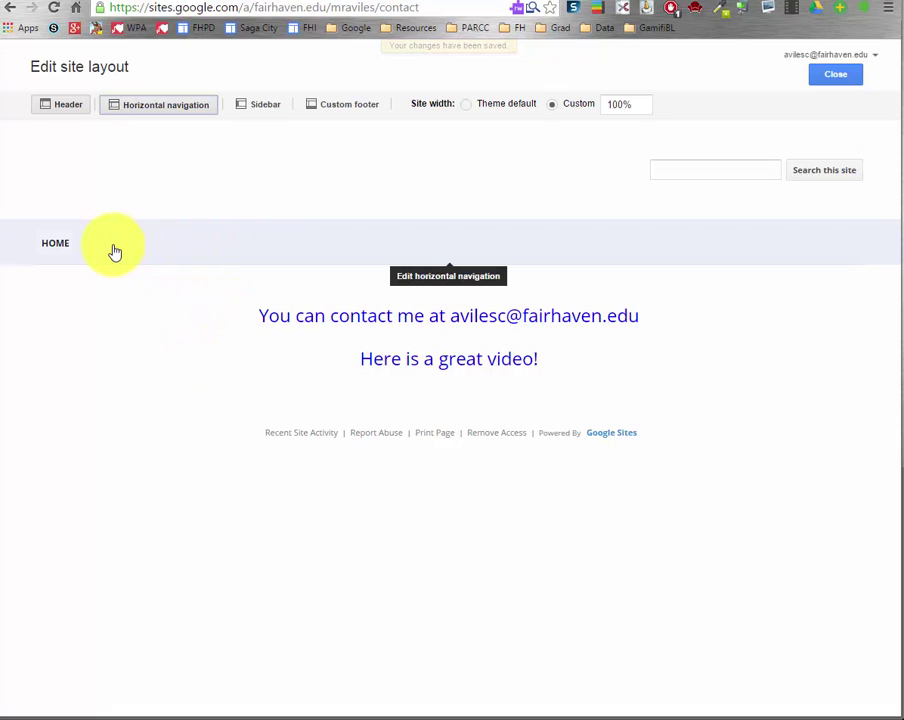
click(105, 249)
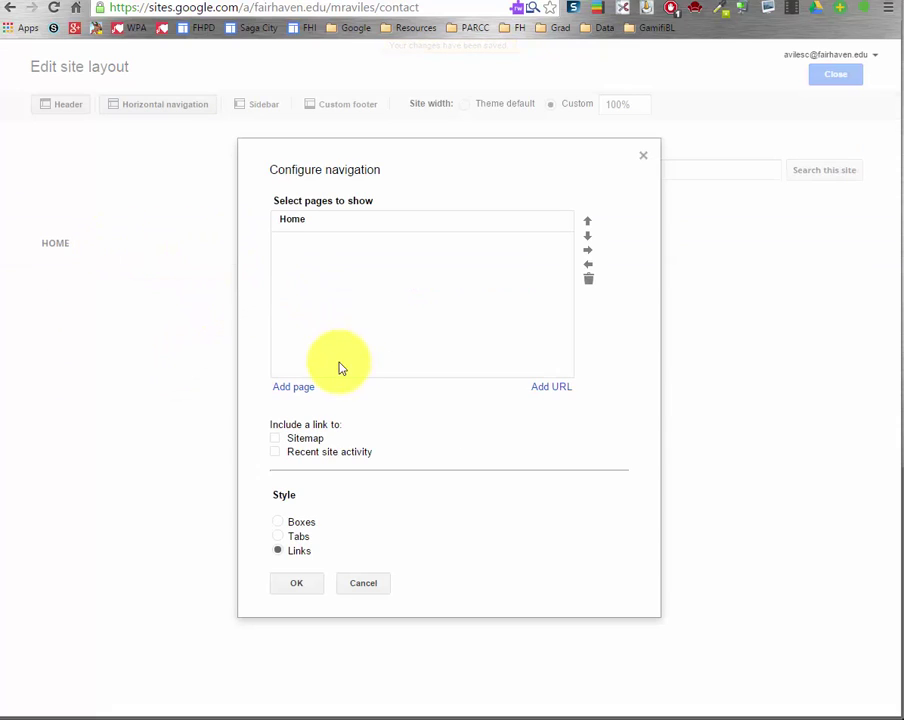
Step: Add the contact page beside HOME in the horizontal navigation, close layout editing, and check HOME
click(295, 388)
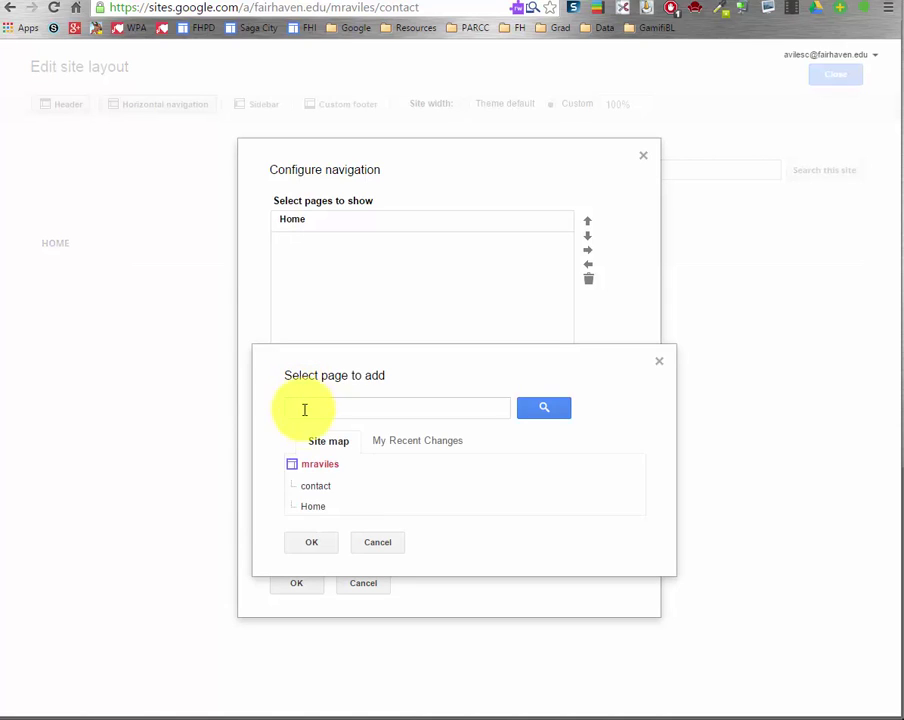
click(320, 487)
click(313, 542)
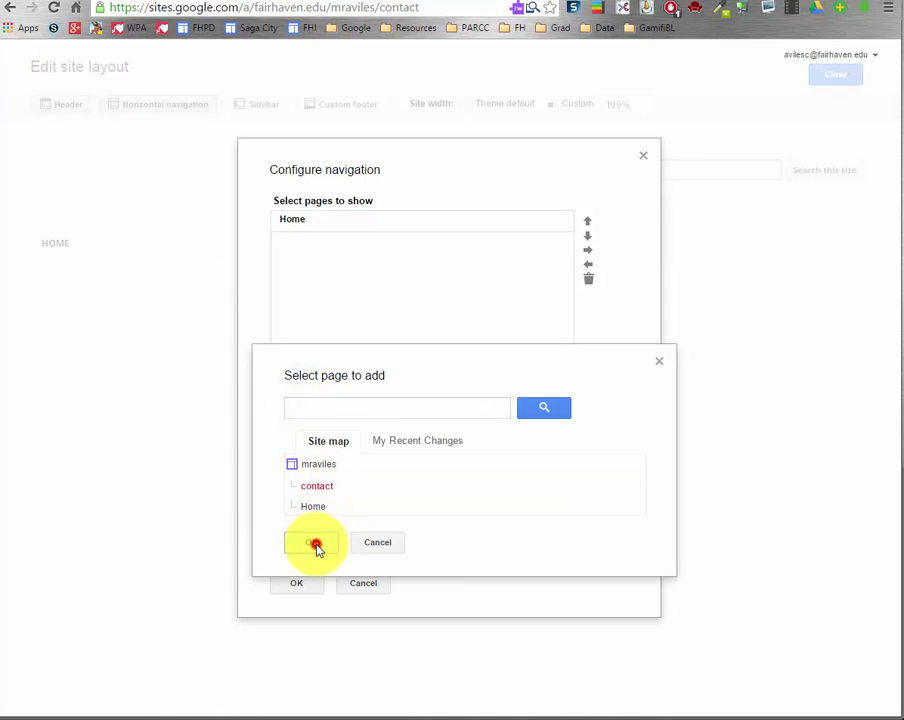
click(303, 584)
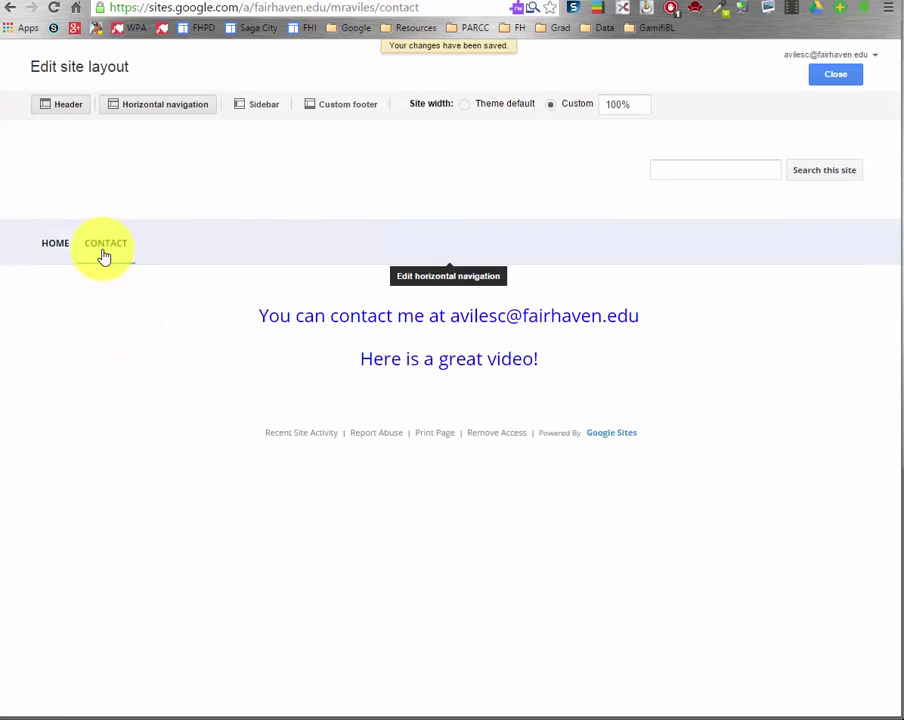
click(830, 80)
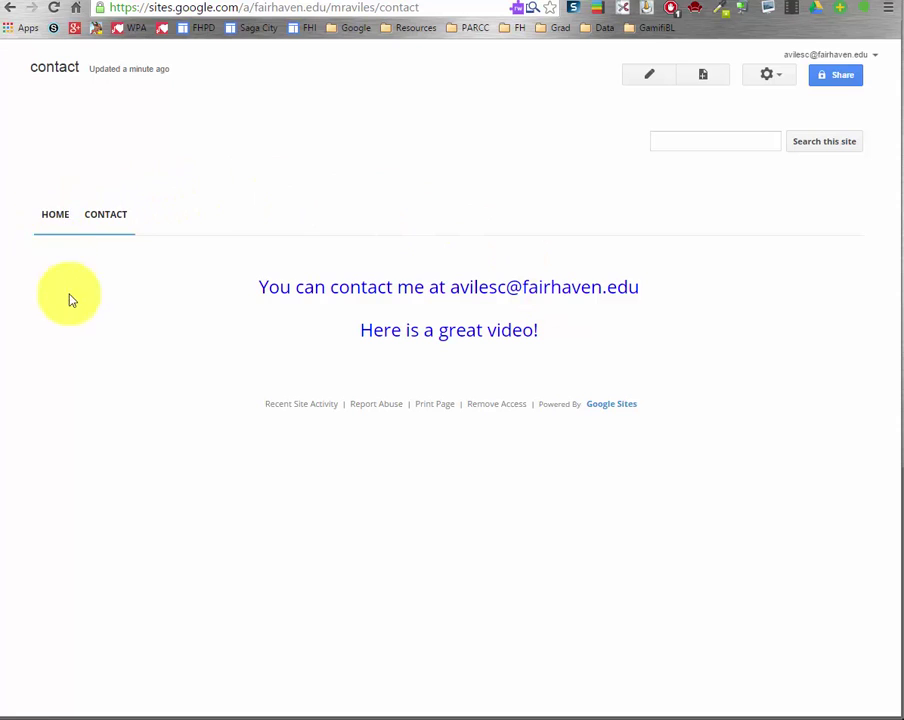
click(58, 218)
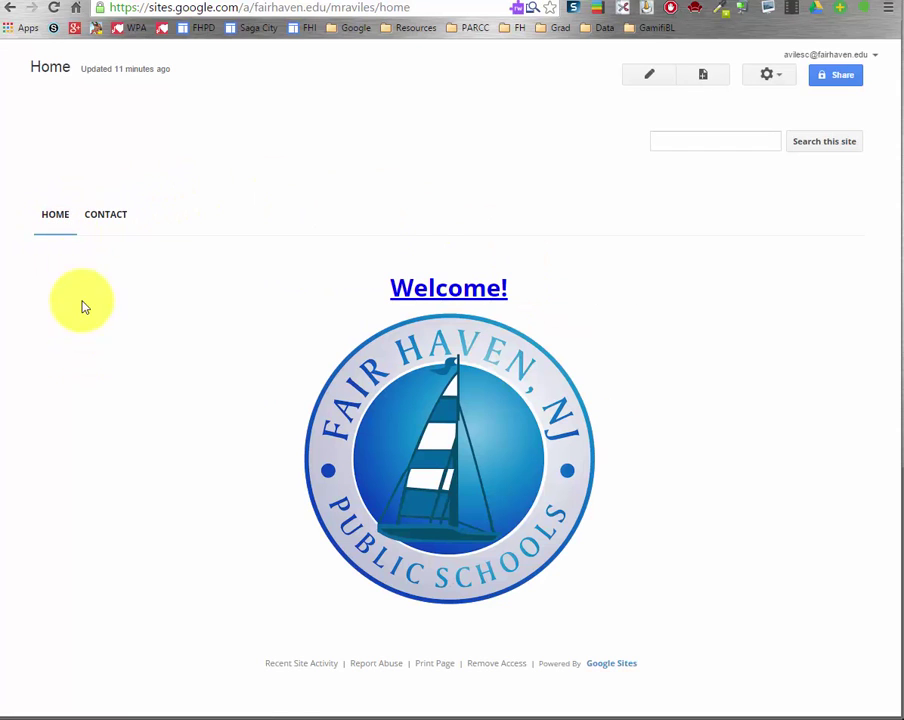
Step: Check the CONTACT page, then open the horizontal navigation settings in Edit site layout
click(98, 220)
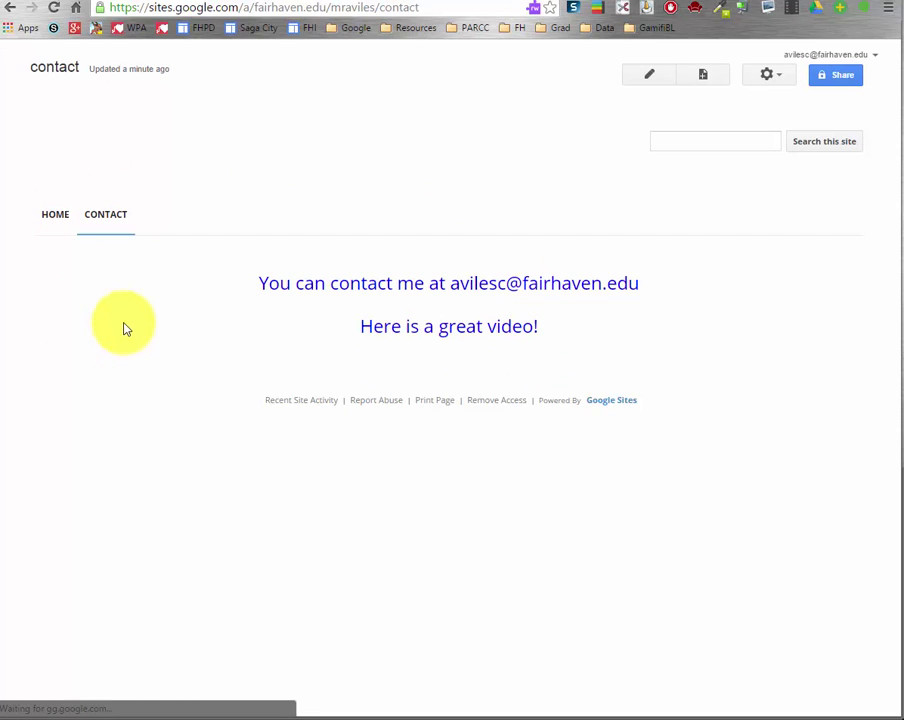
click(762, 76)
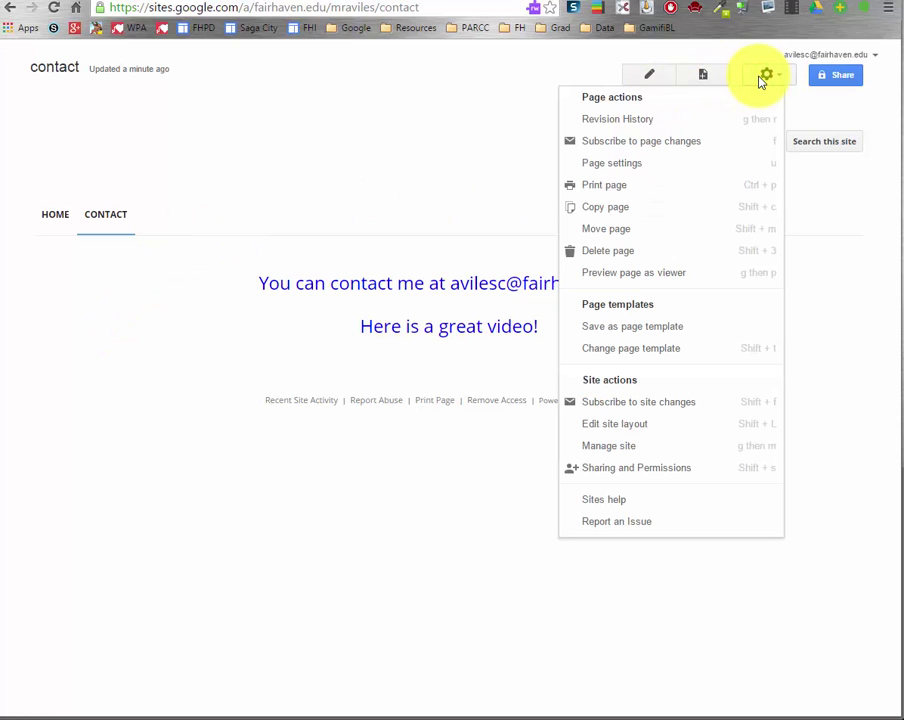
click(152, 366)
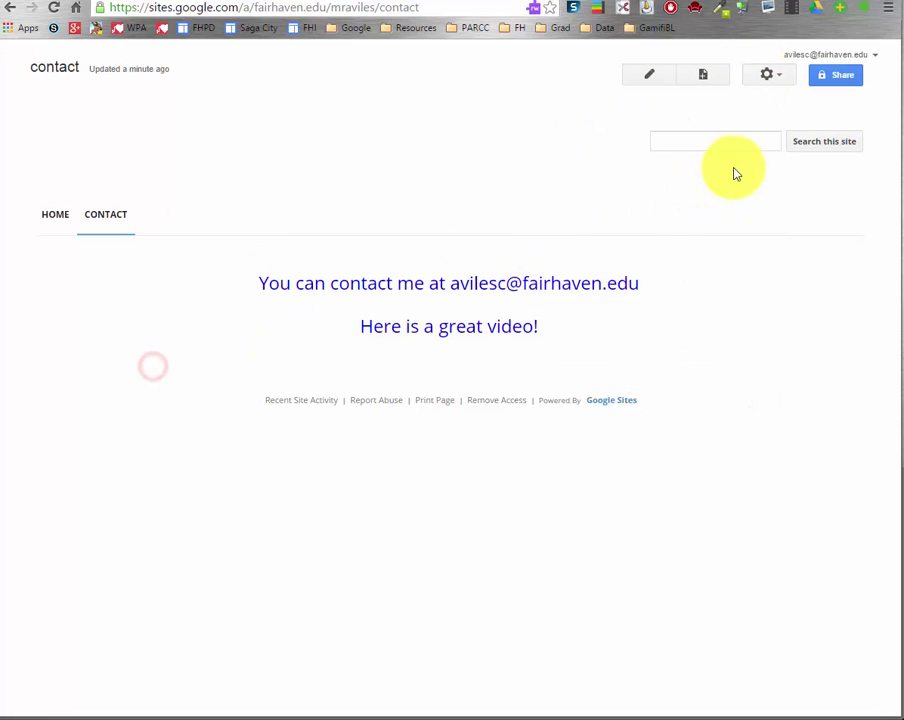
click(768, 78)
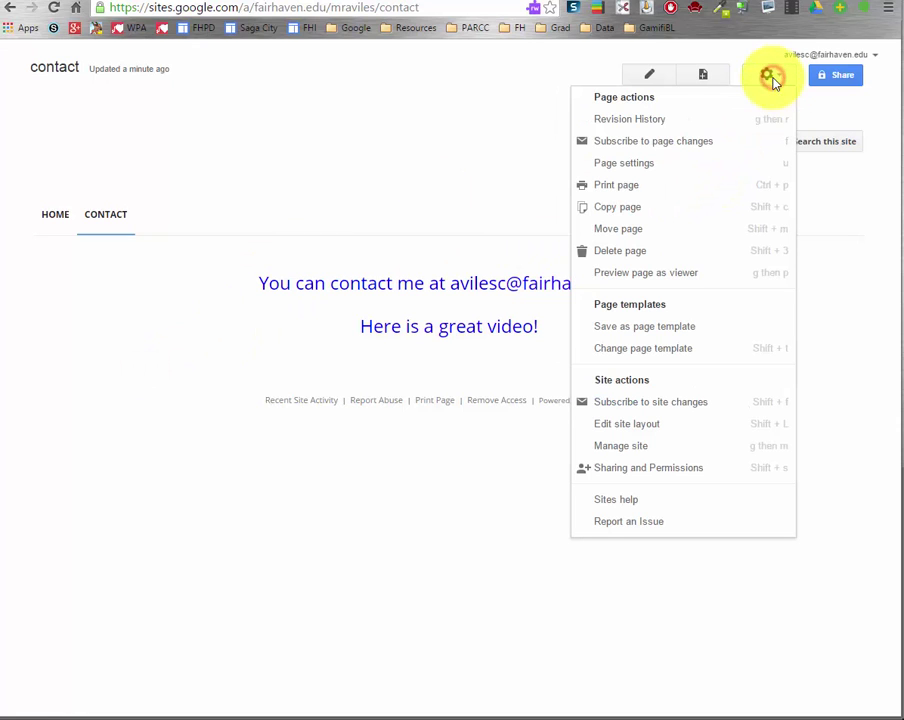
click(639, 422)
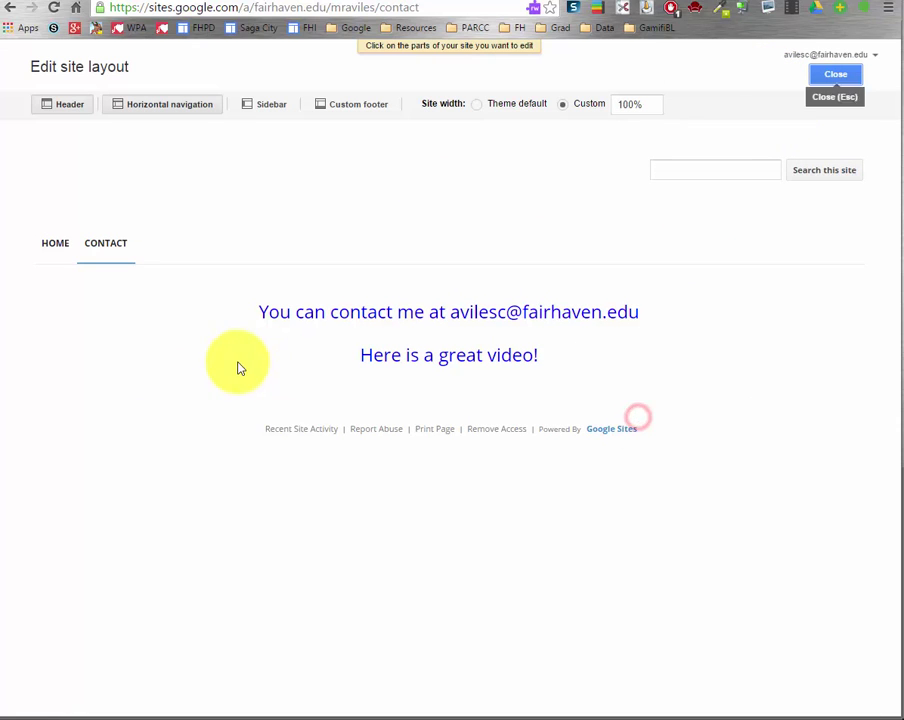
click(220, 245)
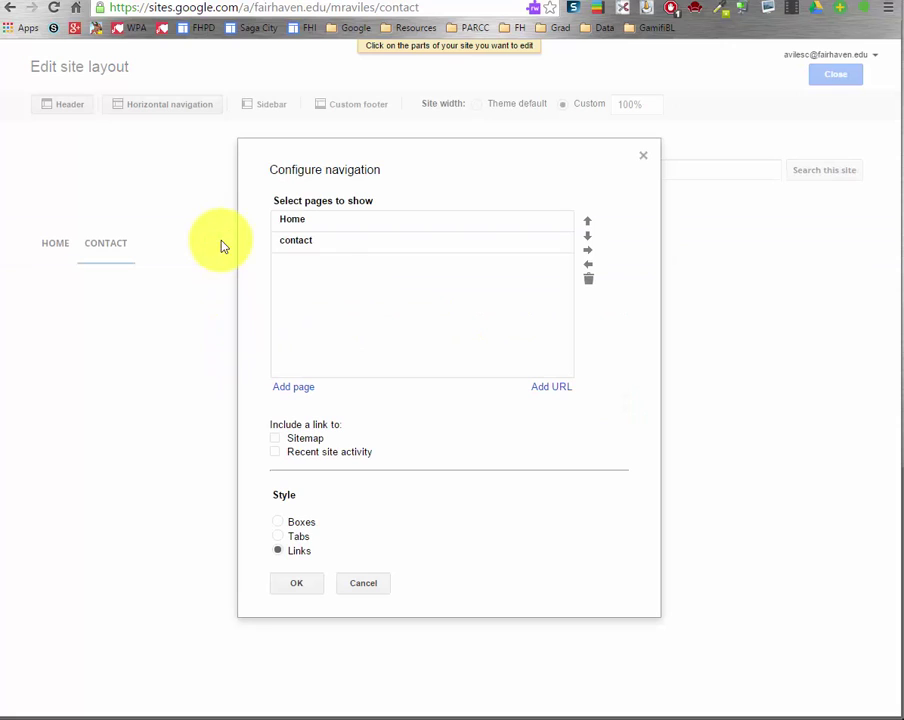
Step: Add a gClassroom URL link to classroom.google.com opening in a new window, and test it
click(556, 388)
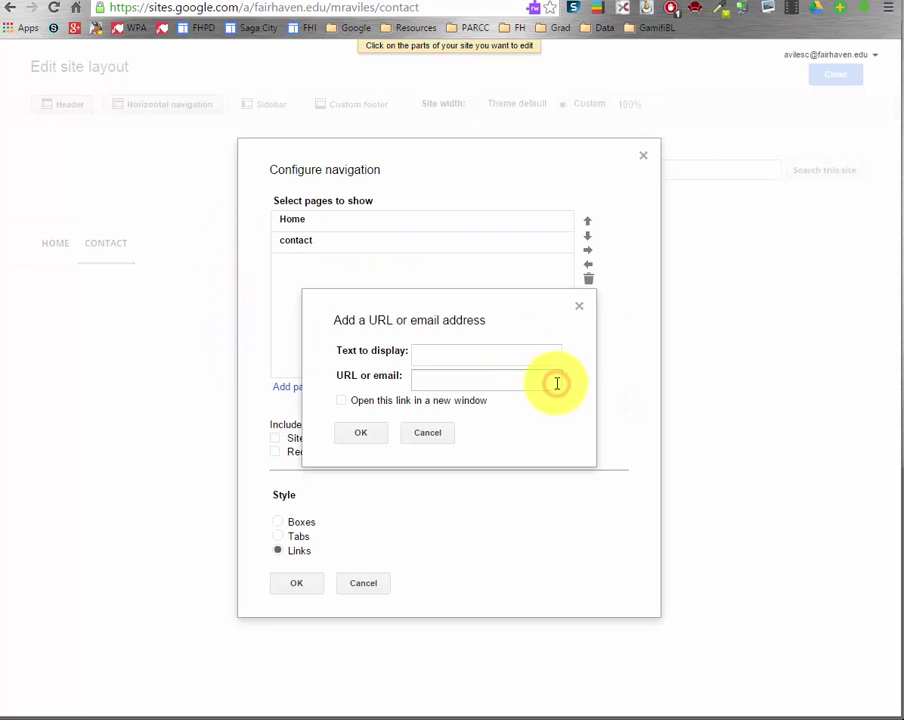
click(470, 379)
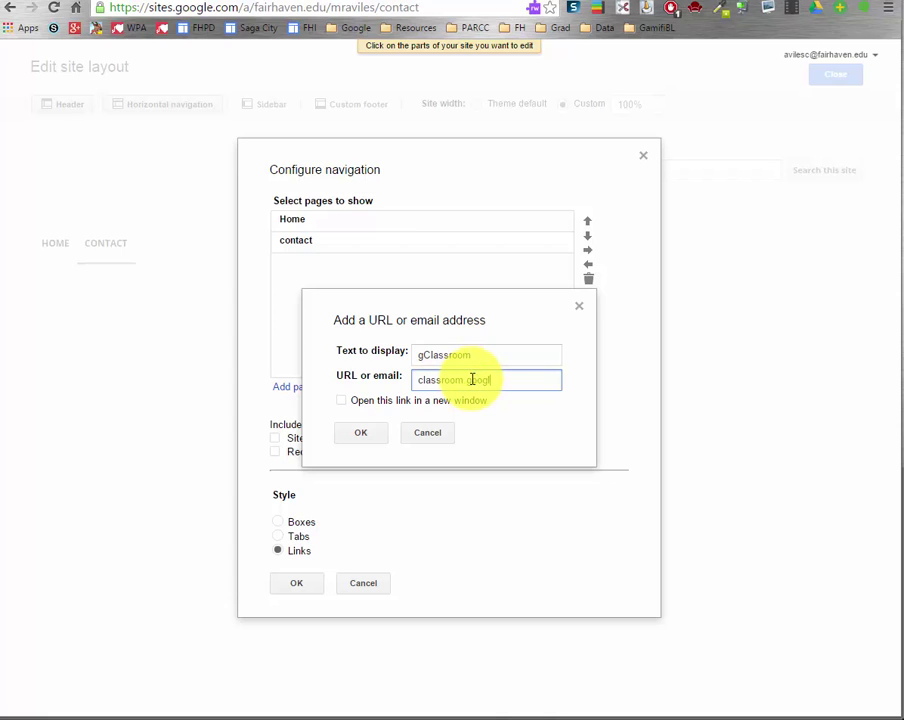
click(360, 398)
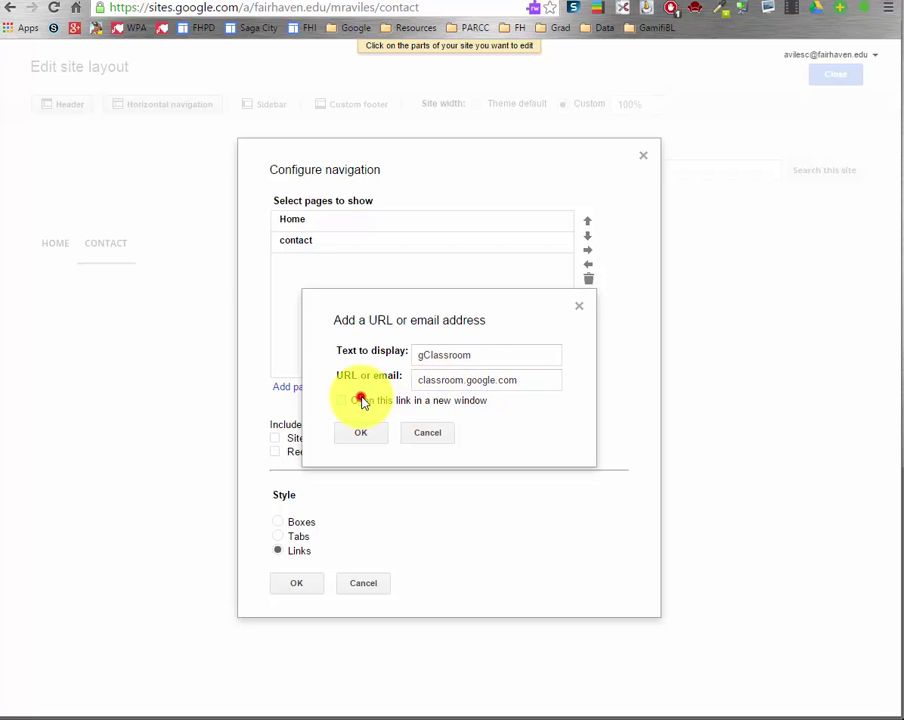
click(357, 437)
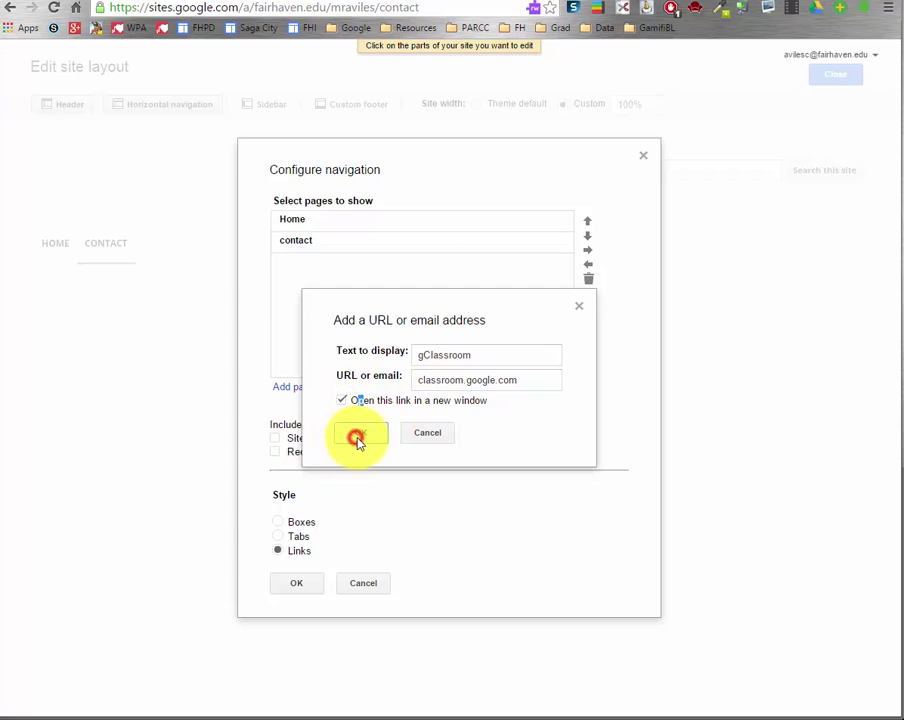
click(300, 589)
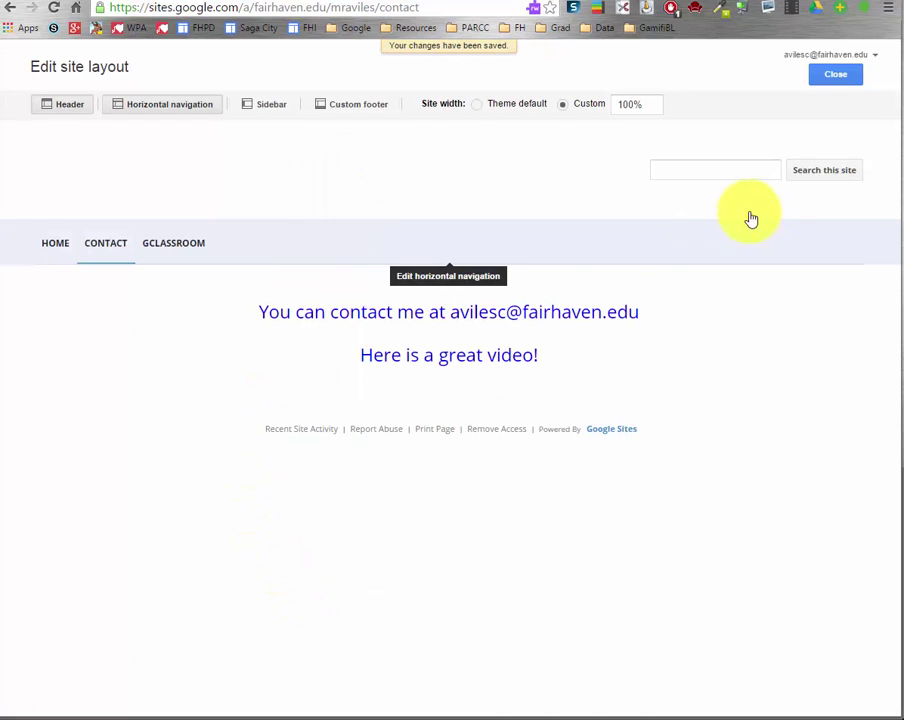
click(832, 78)
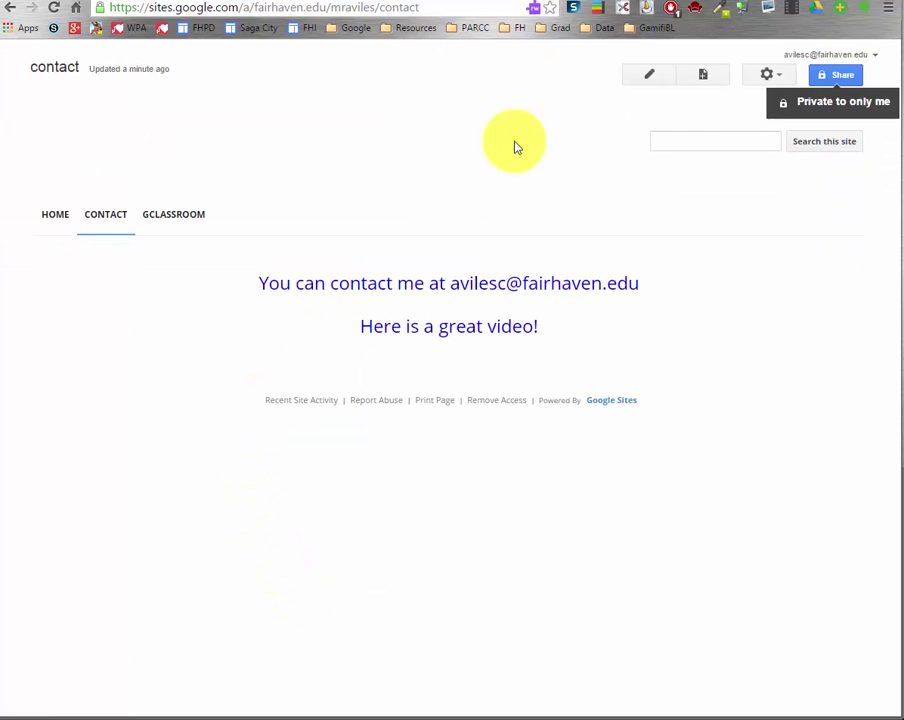
click(183, 219)
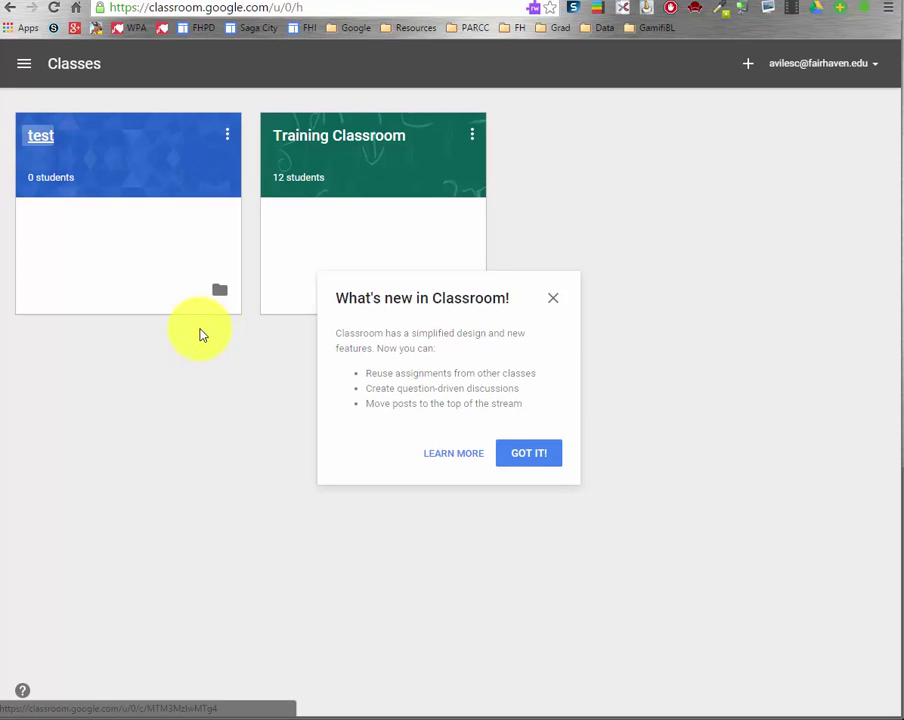
click(553, 298)
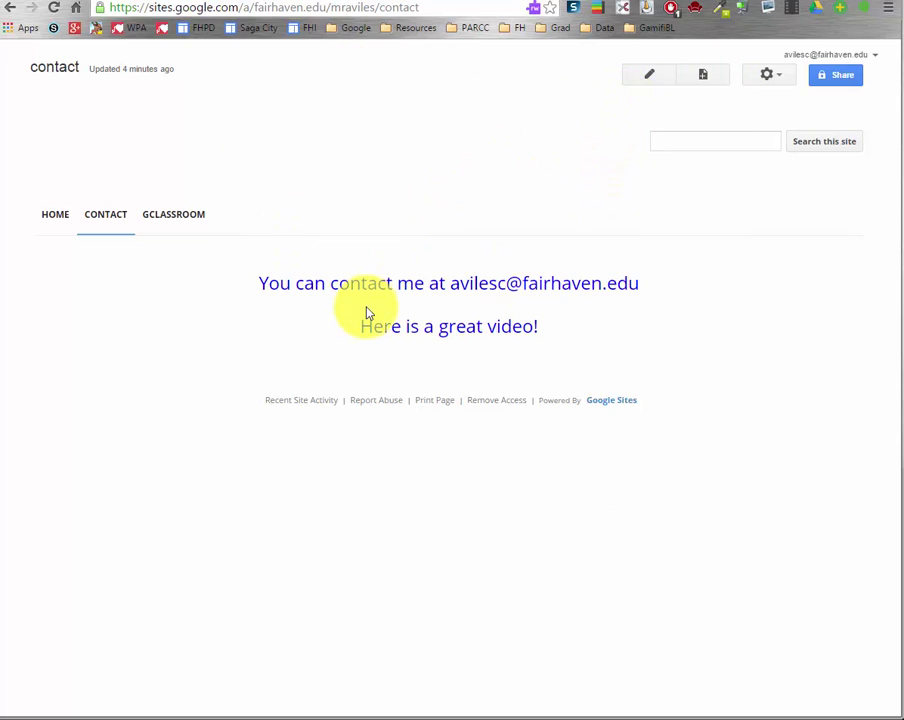
Step: Indent gClassroom beneath contact in the navigation settings, confirm, and close the layout editor
click(770, 82)
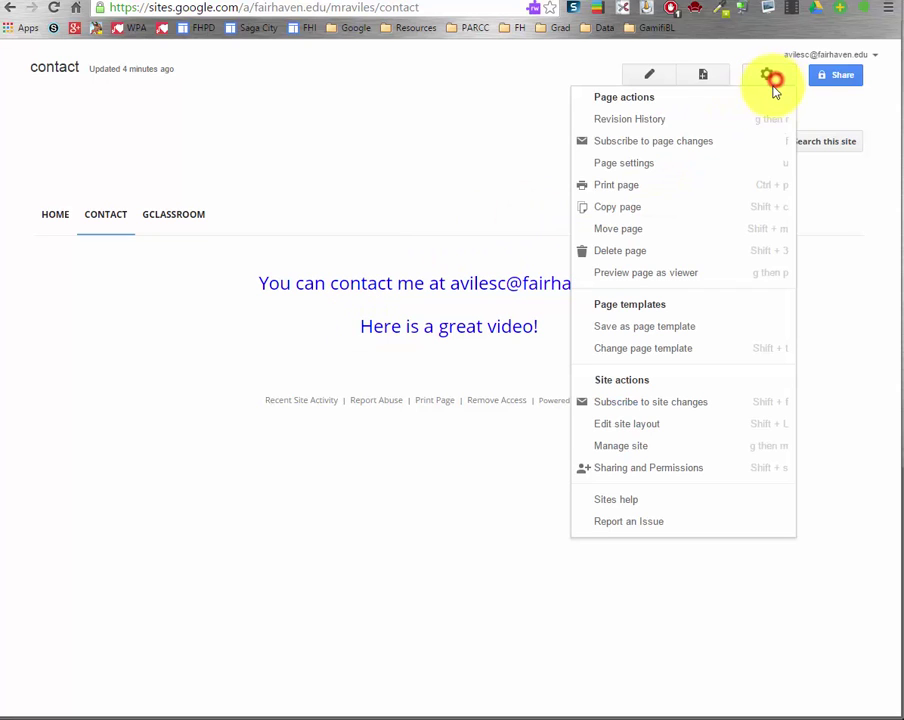
click(640, 425)
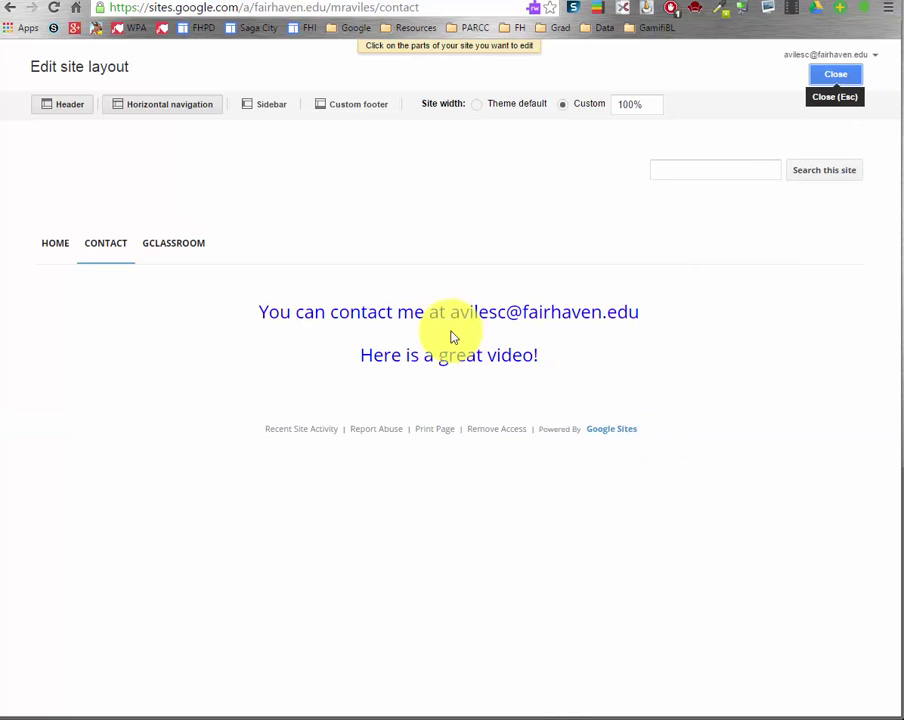
click(305, 246)
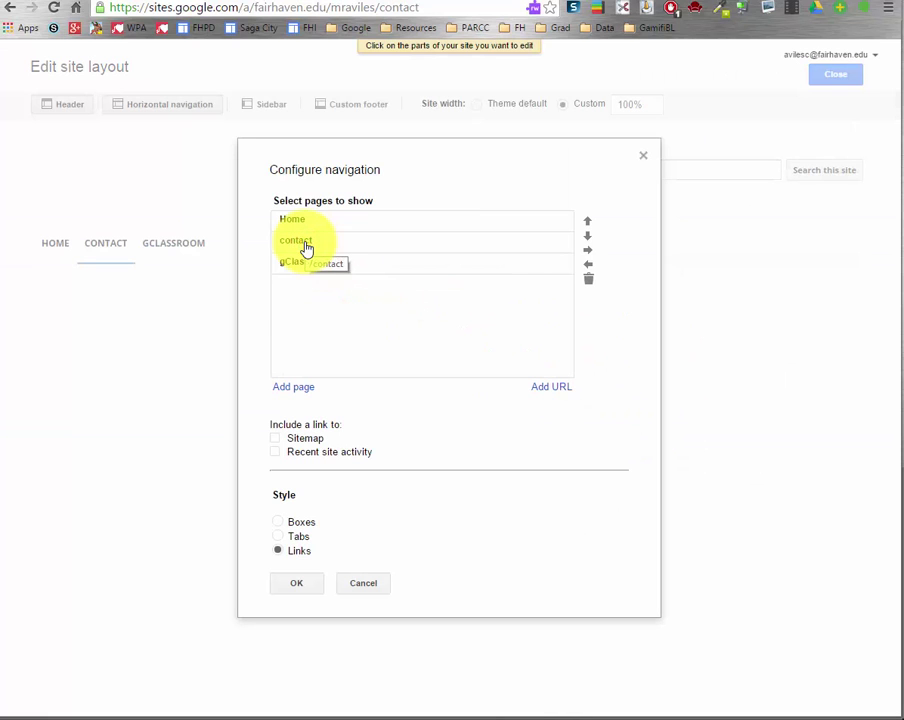
click(339, 241)
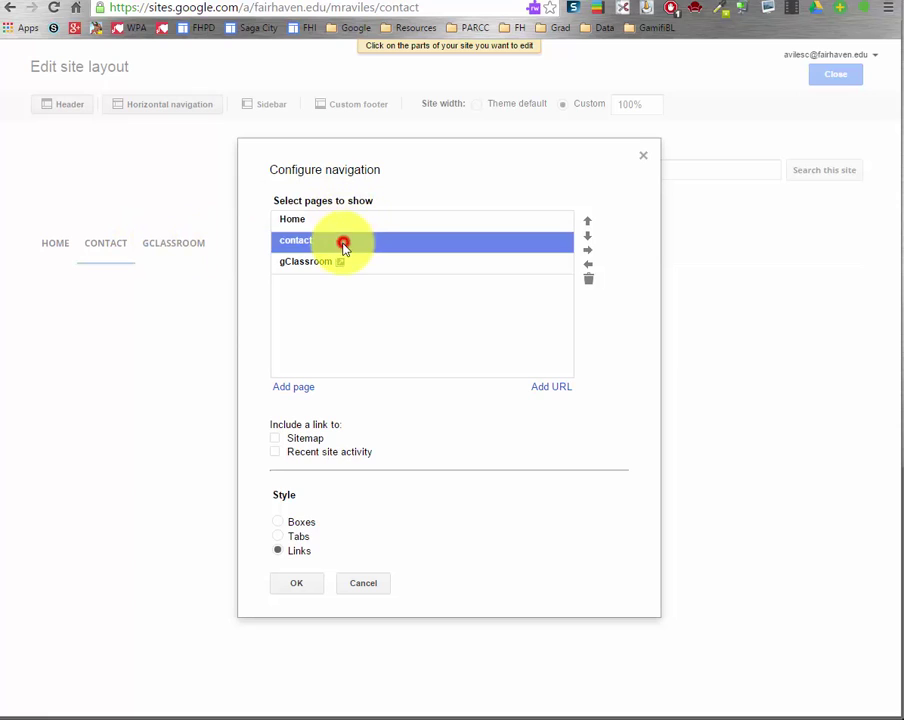
click(317, 263)
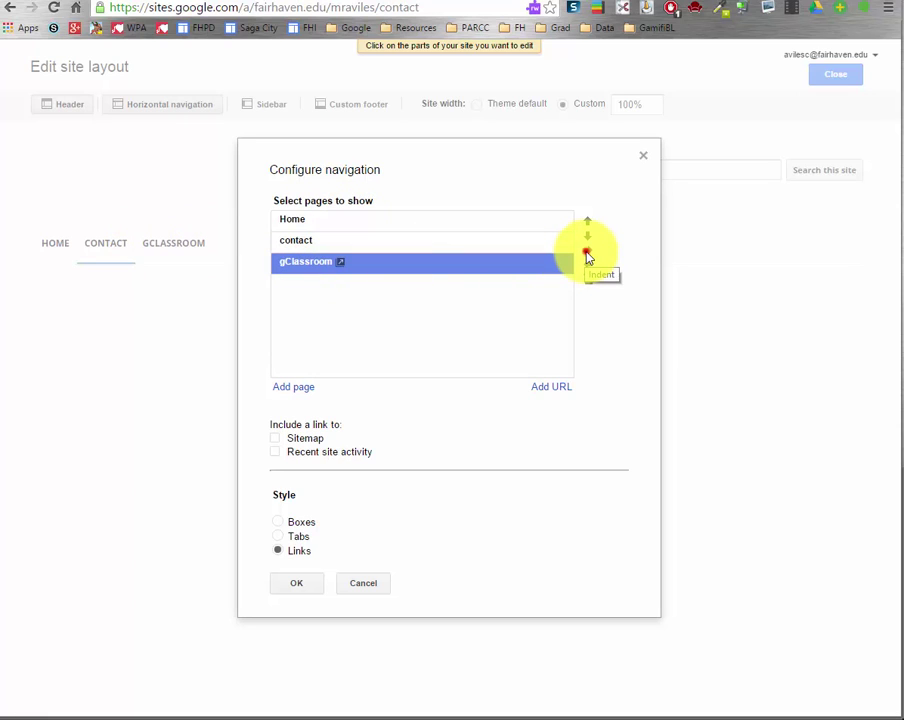
click(588, 250)
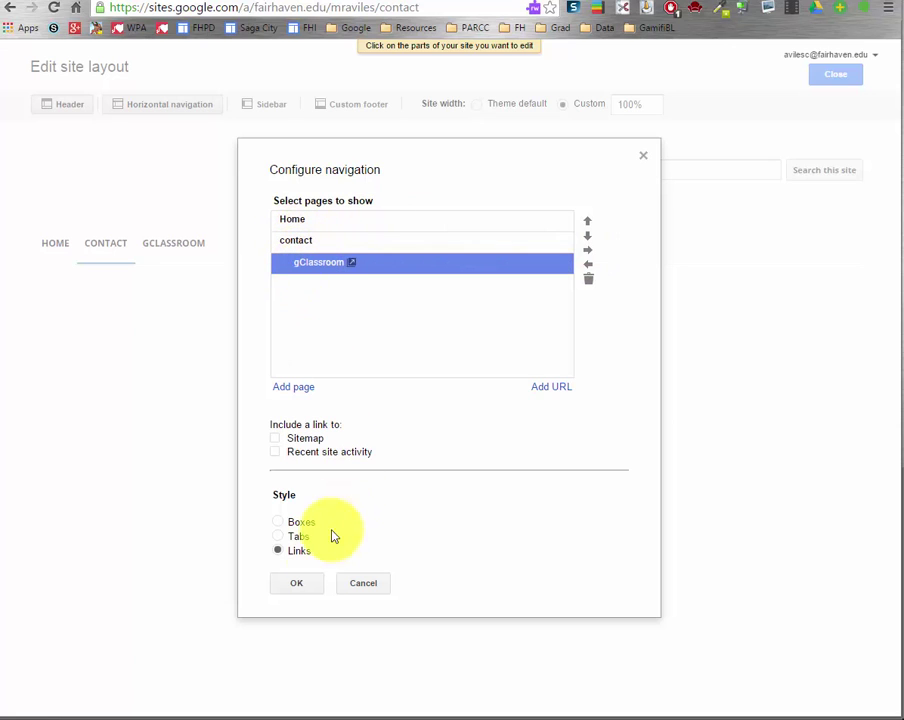
click(313, 580)
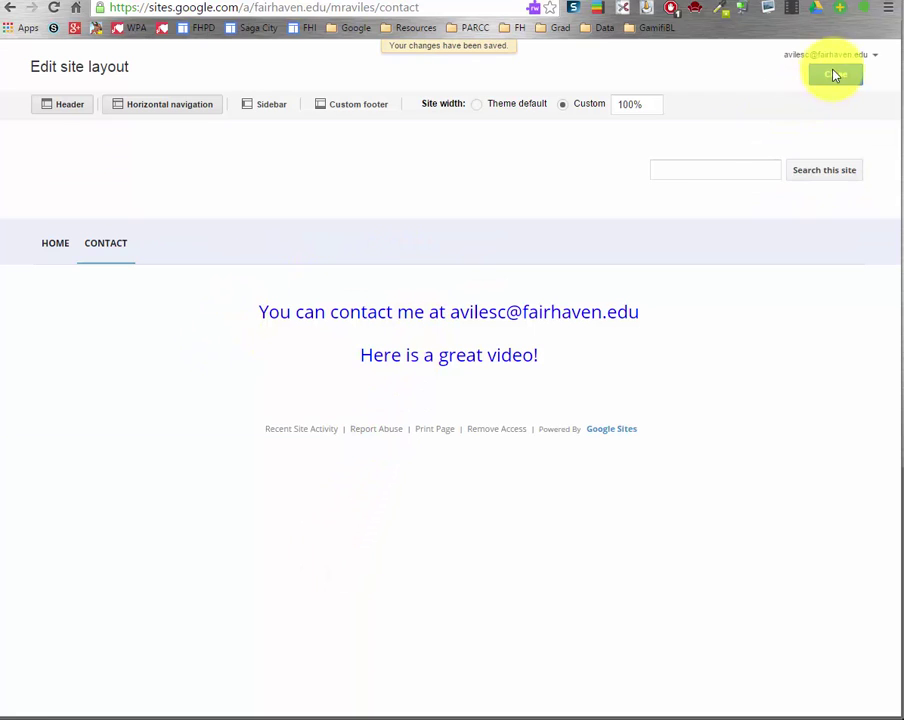
click(833, 74)
mouse_move(106, 204)
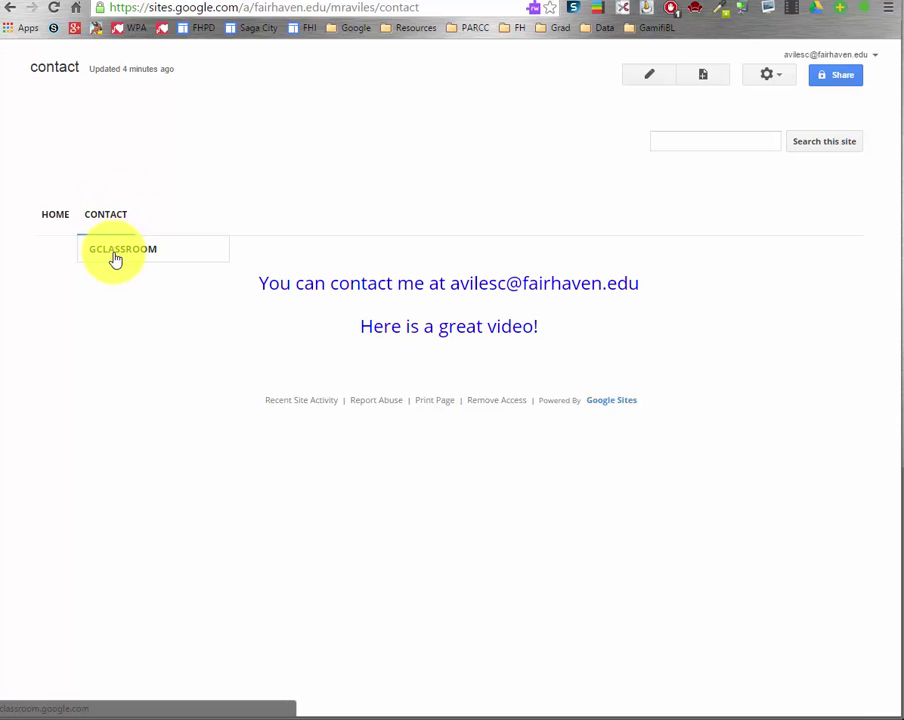
Step: Delete the gClassroom entry from the top navigation, leaving only HOME and CONTACT
click(785, 84)
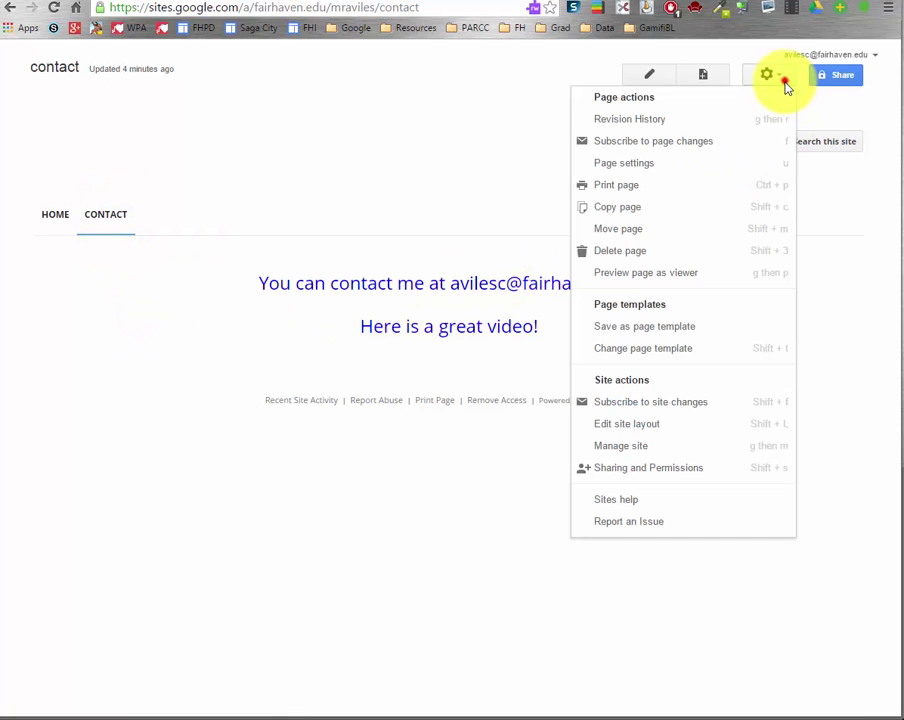
click(649, 436)
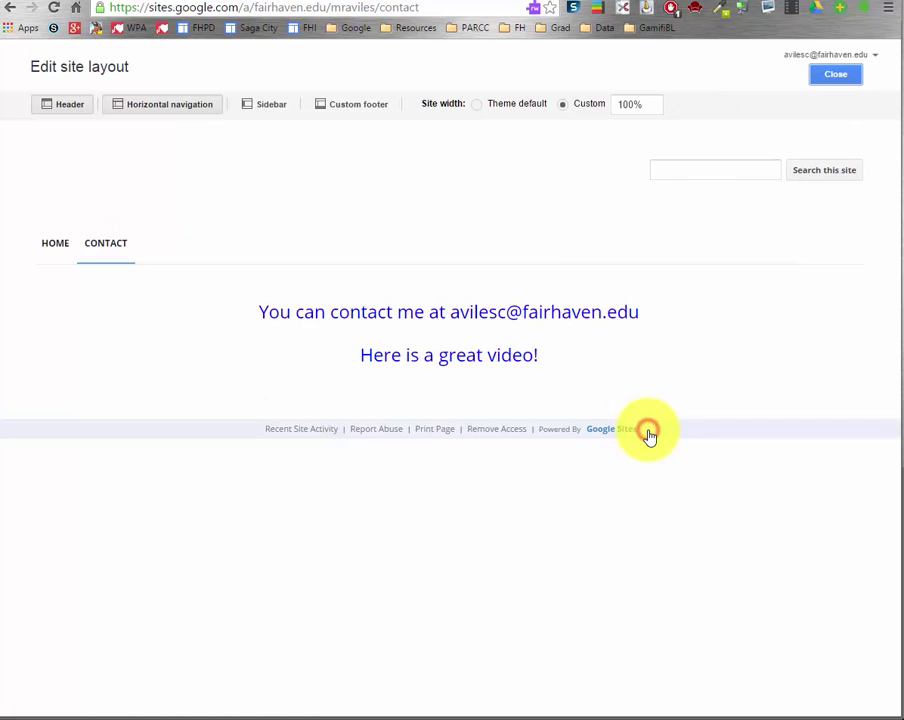
click(317, 254)
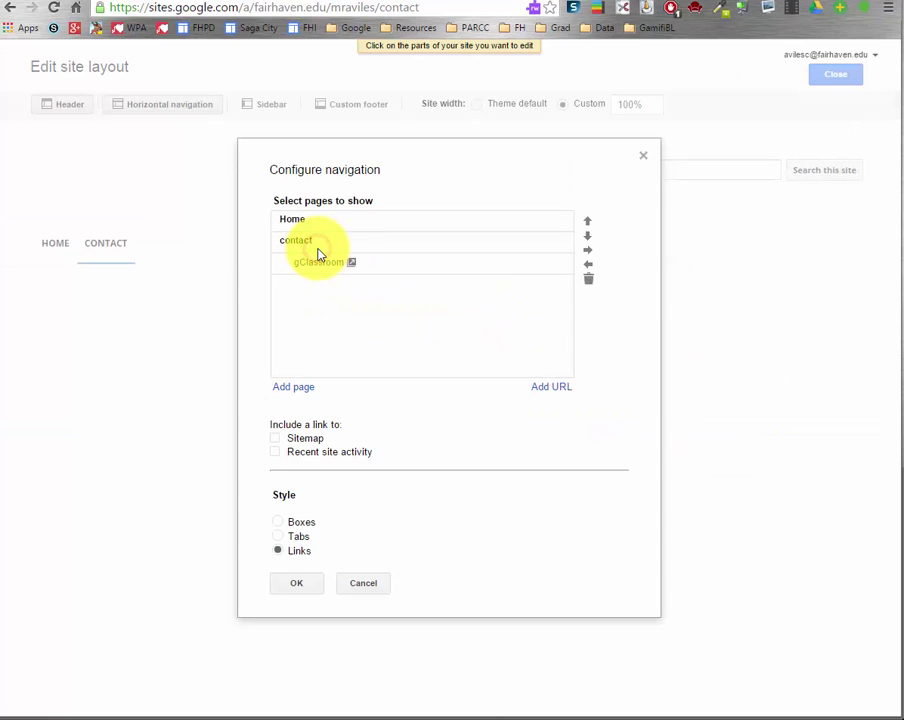
click(315, 260)
click(588, 265)
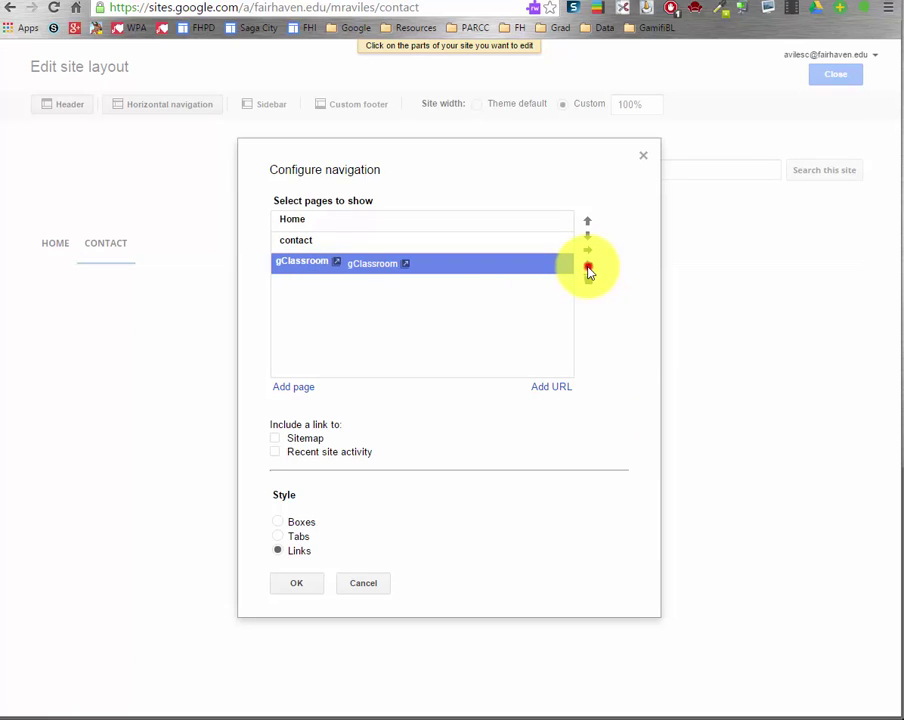
click(512, 326)
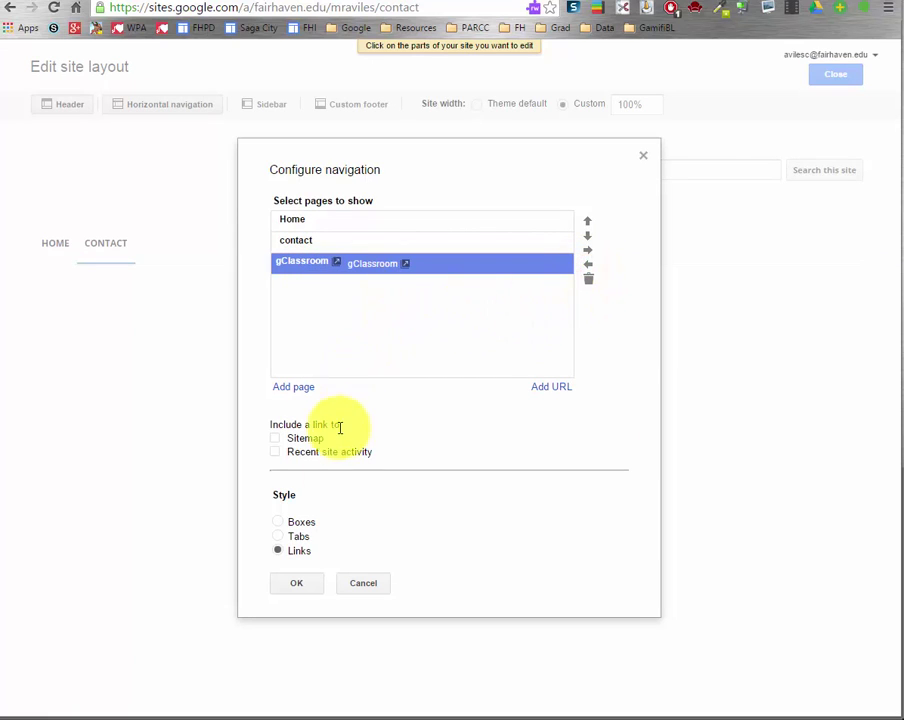
click(517, 312)
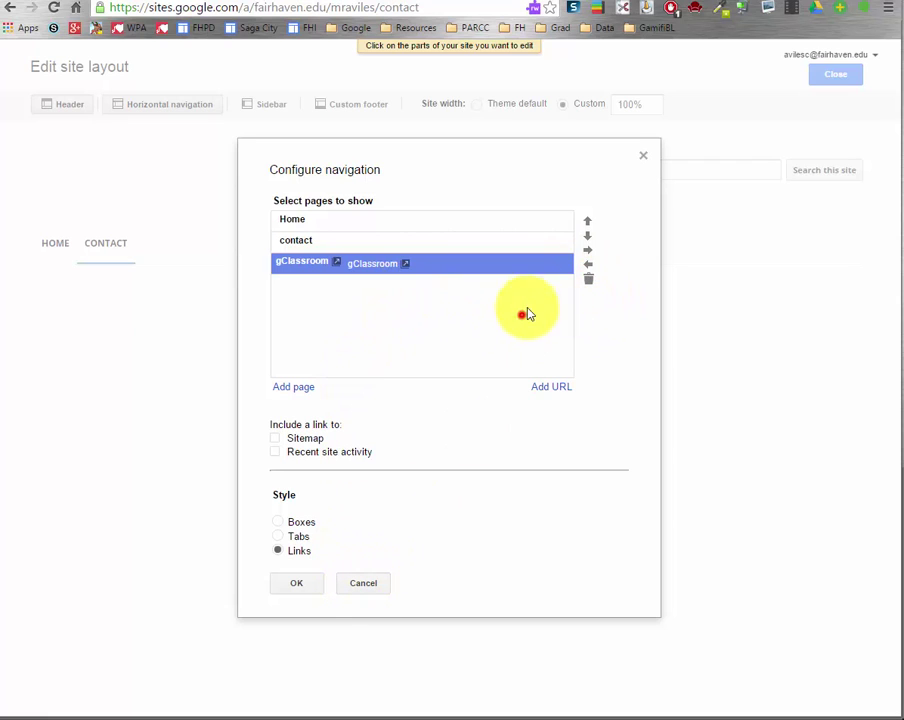
click(588, 281)
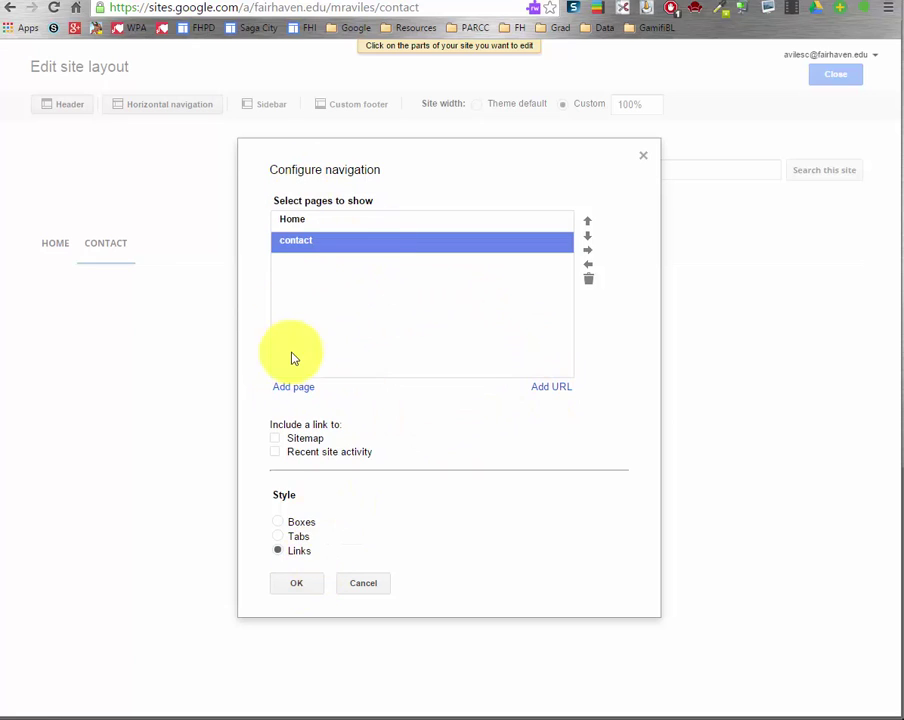
click(305, 590)
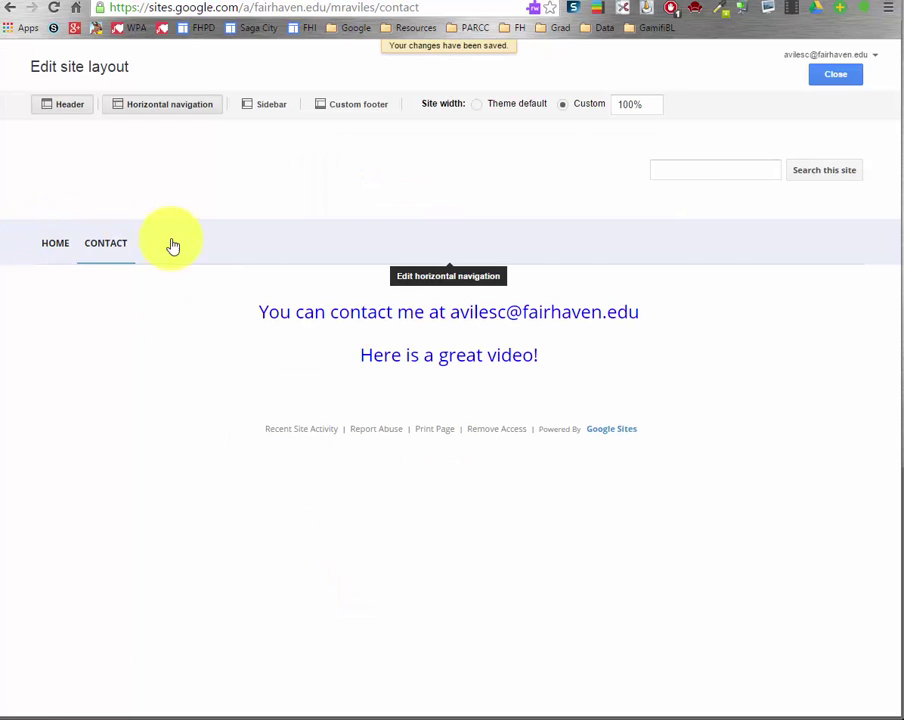
click(826, 76)
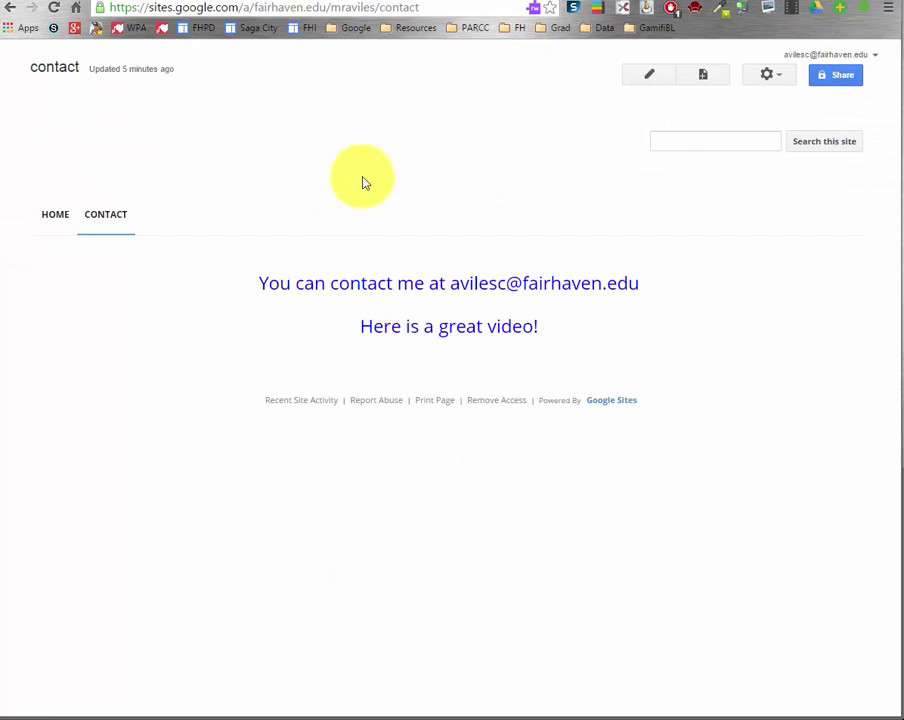
Step: Switch the layout from horizontal navigation to a sidebar, trying and reverting custom footer and header toggles
click(765, 75)
click(664, 428)
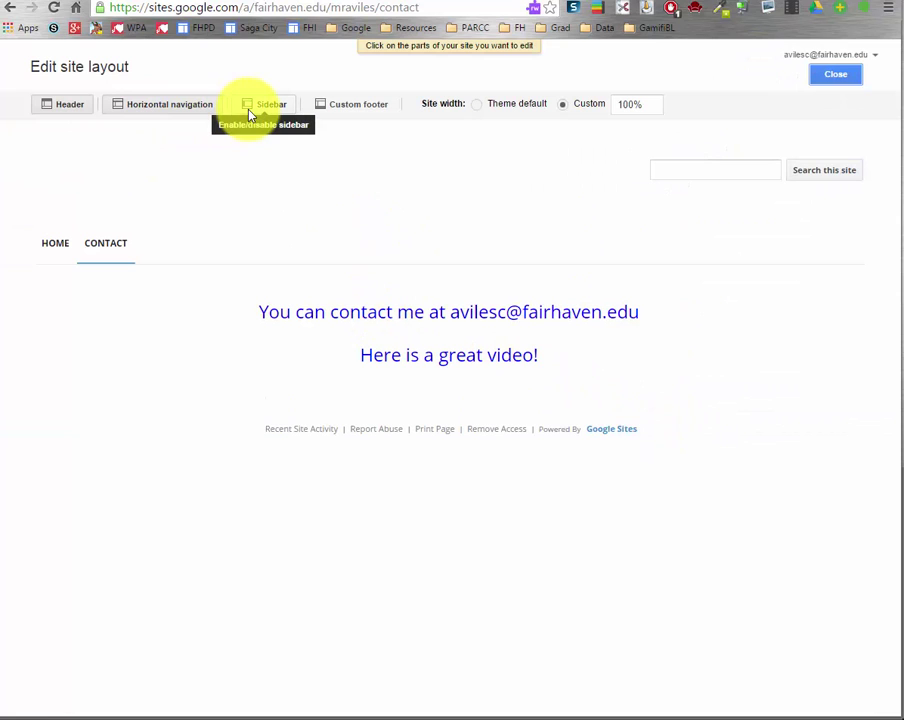
click(190, 105)
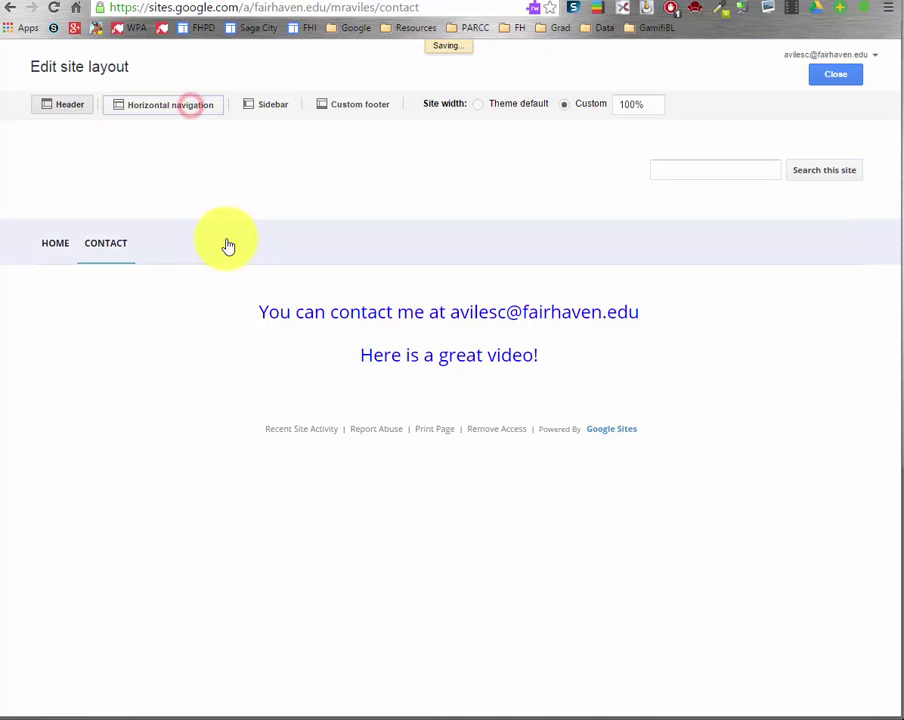
click(274, 102)
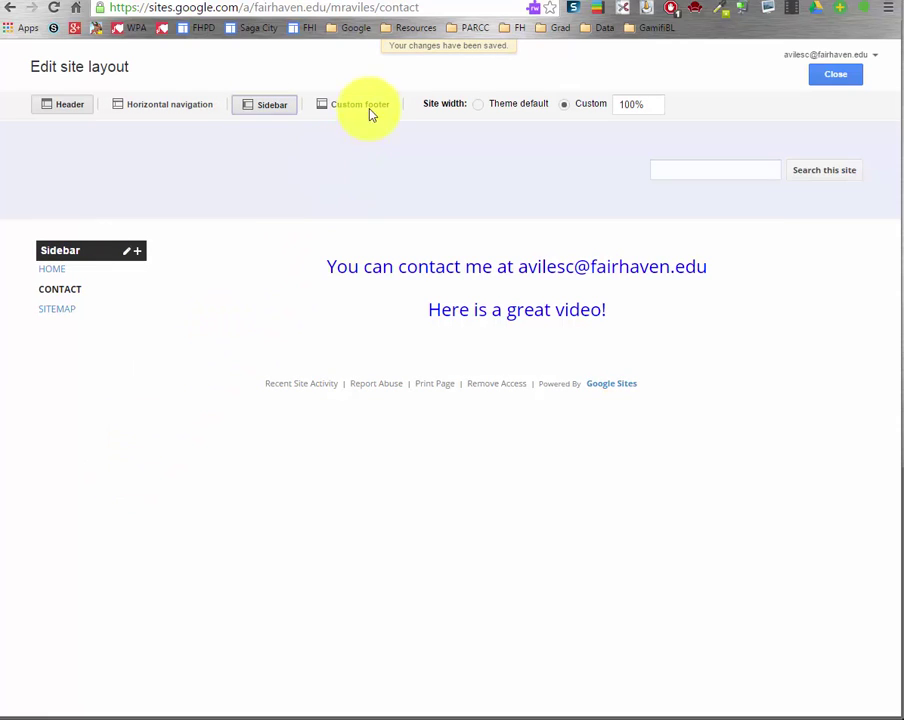
click(369, 110)
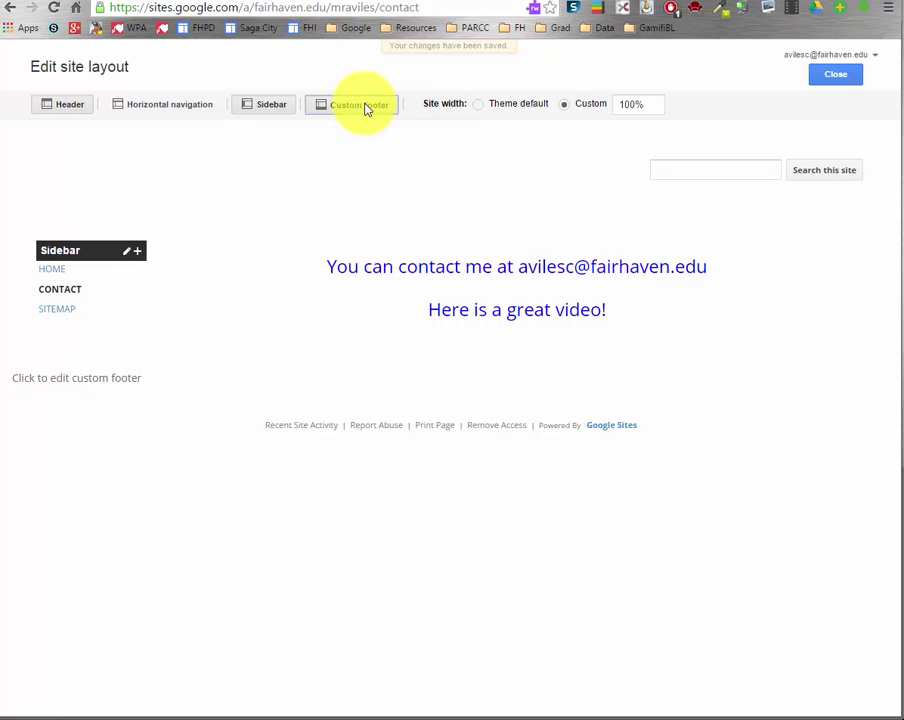
click(367, 106)
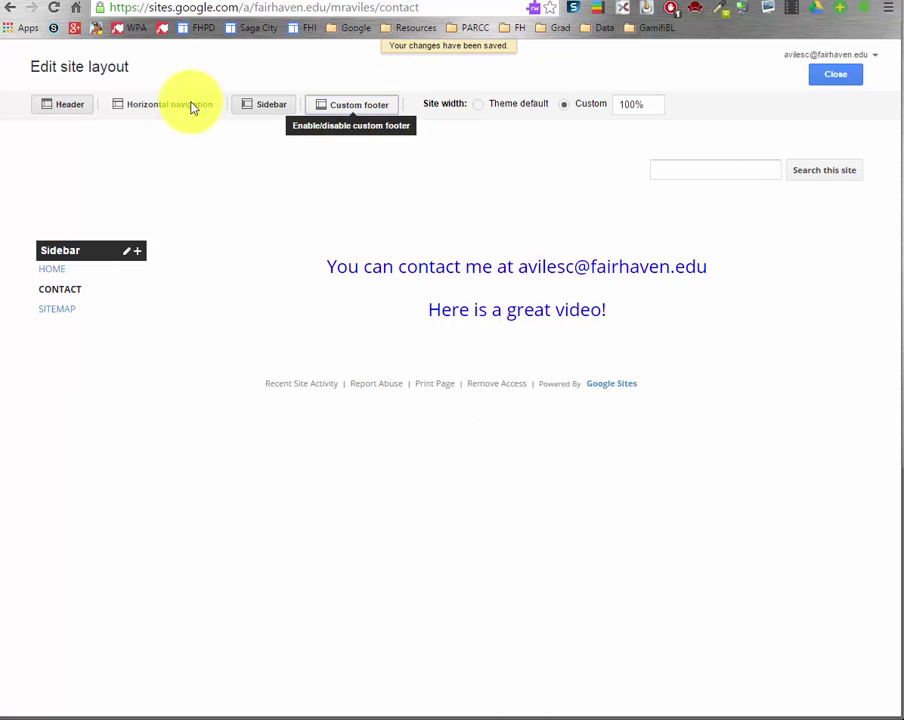
click(84, 105)
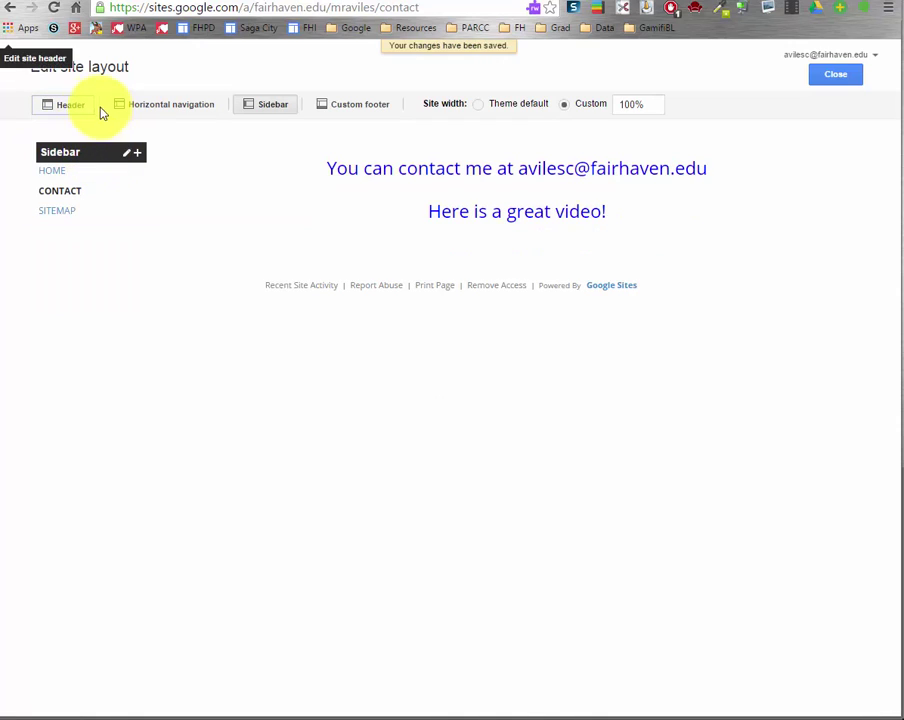
click(74, 108)
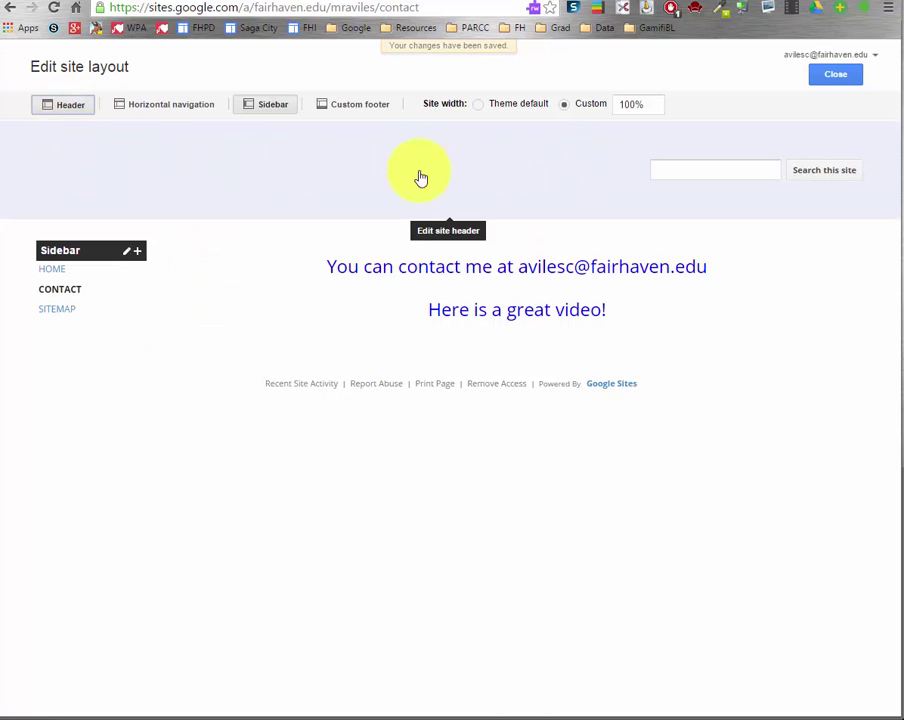
Step: Choose a custom logo in the site header settings and close the layout editor
click(760, 168)
click(362, 503)
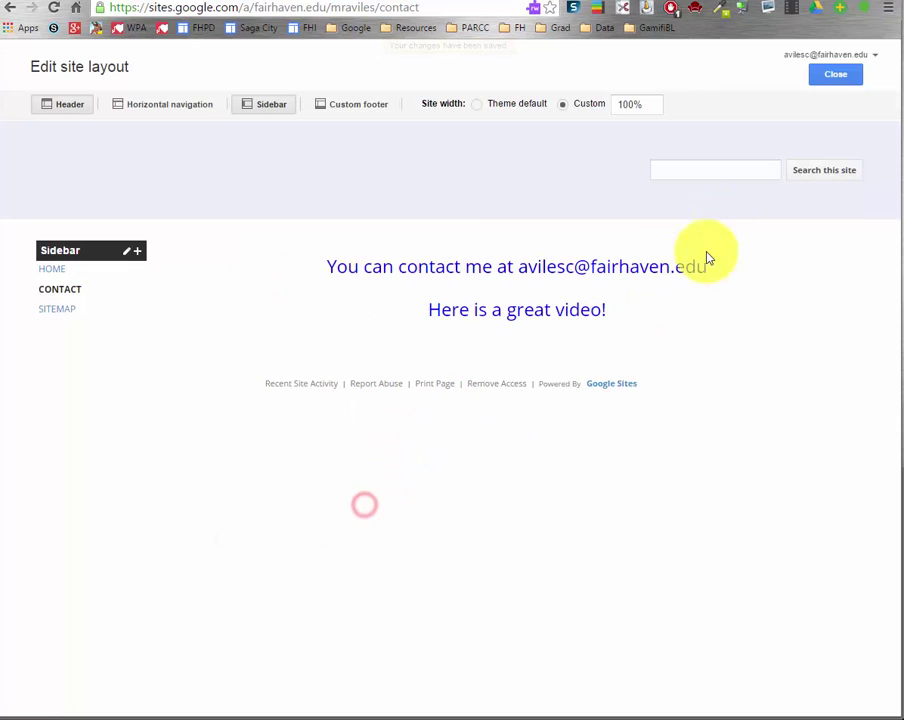
click(543, 152)
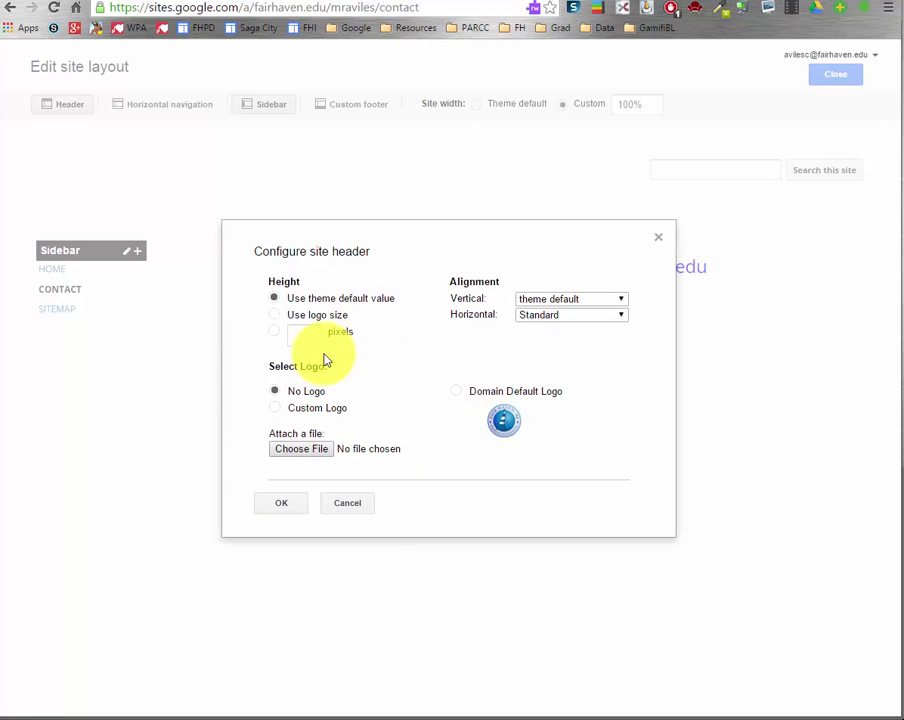
click(276, 408)
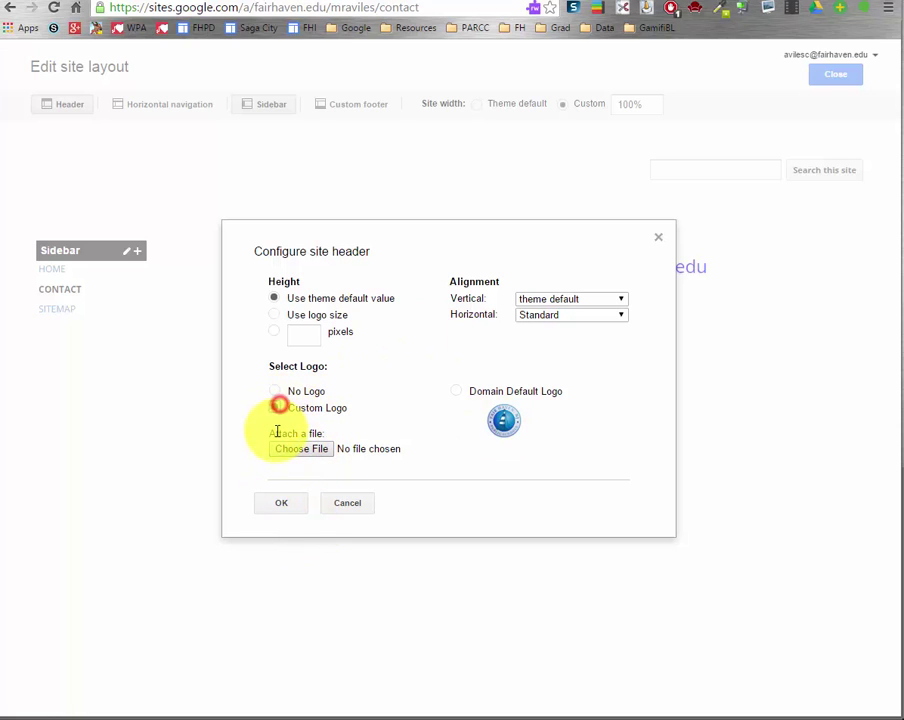
click(292, 508)
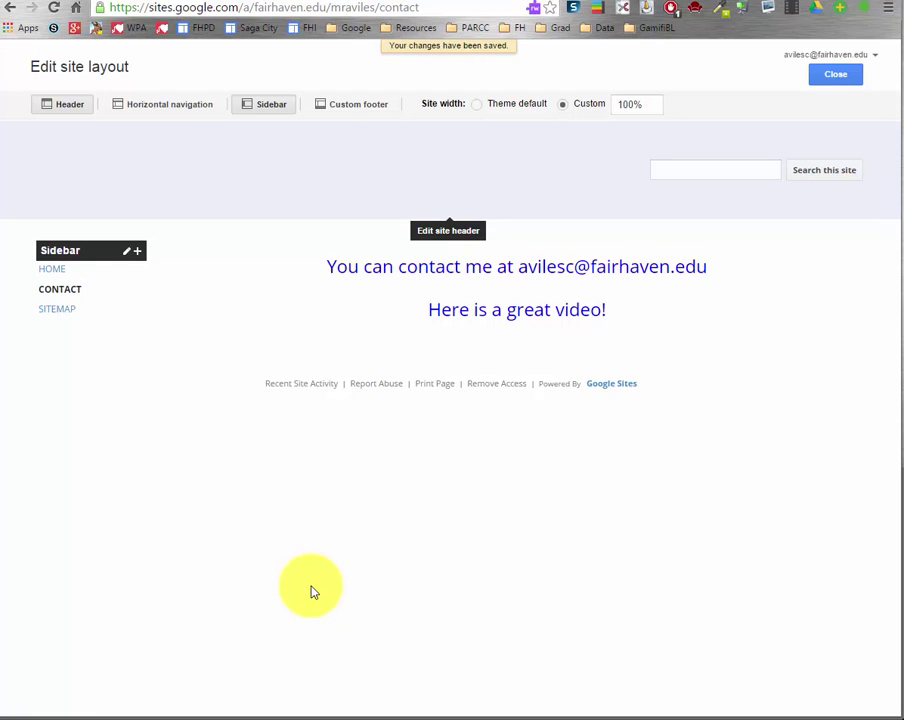
click(838, 79)
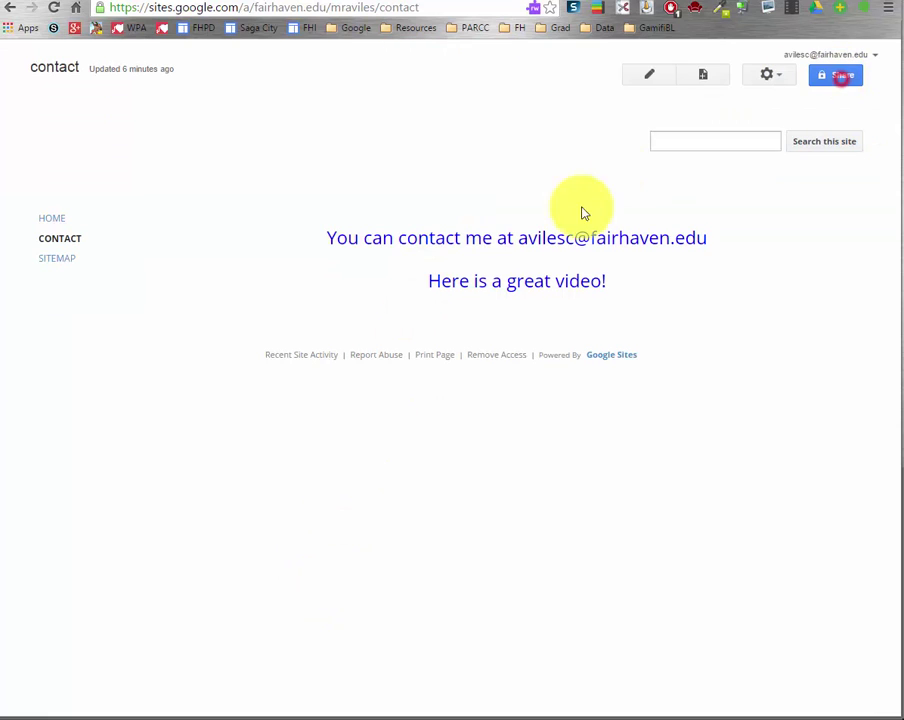
Step: Turn off the sidebar and restore the horizontal HOME/CONTACT navigation in the site layout
click(762, 75)
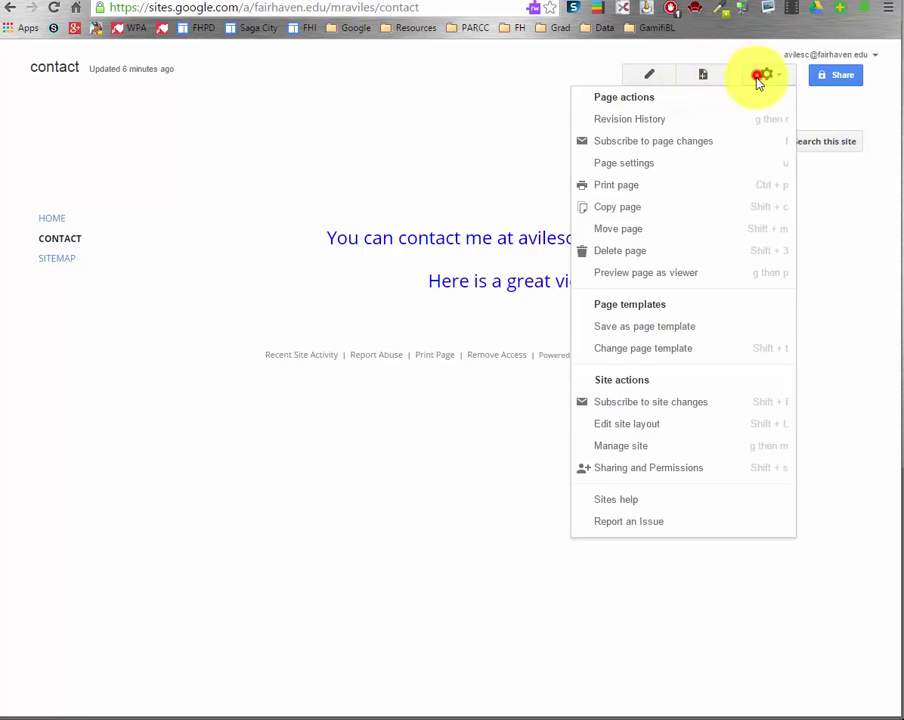
click(617, 421)
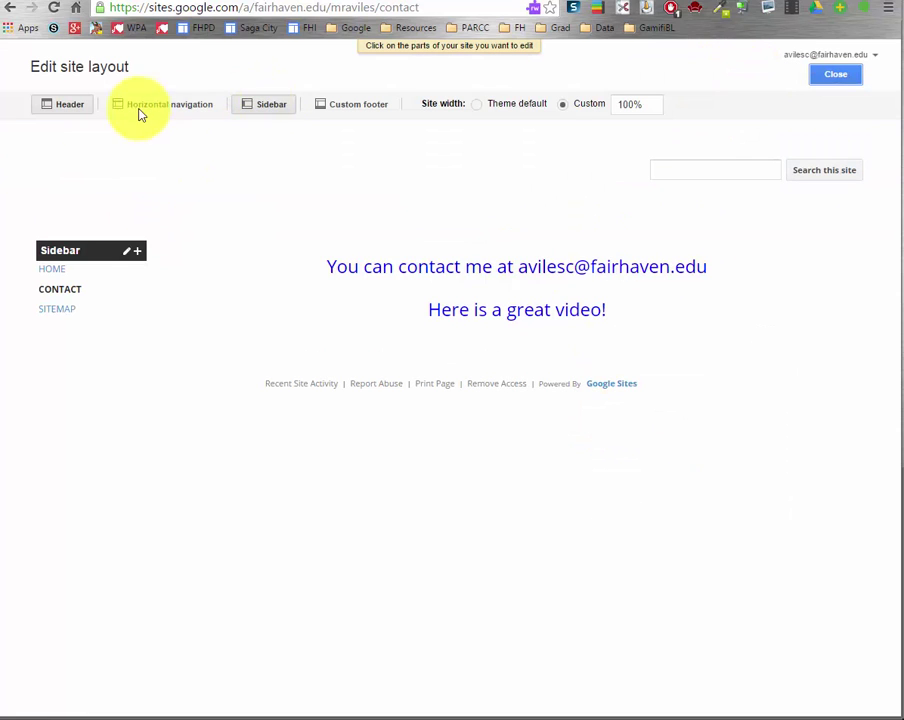
click(276, 102)
click(201, 106)
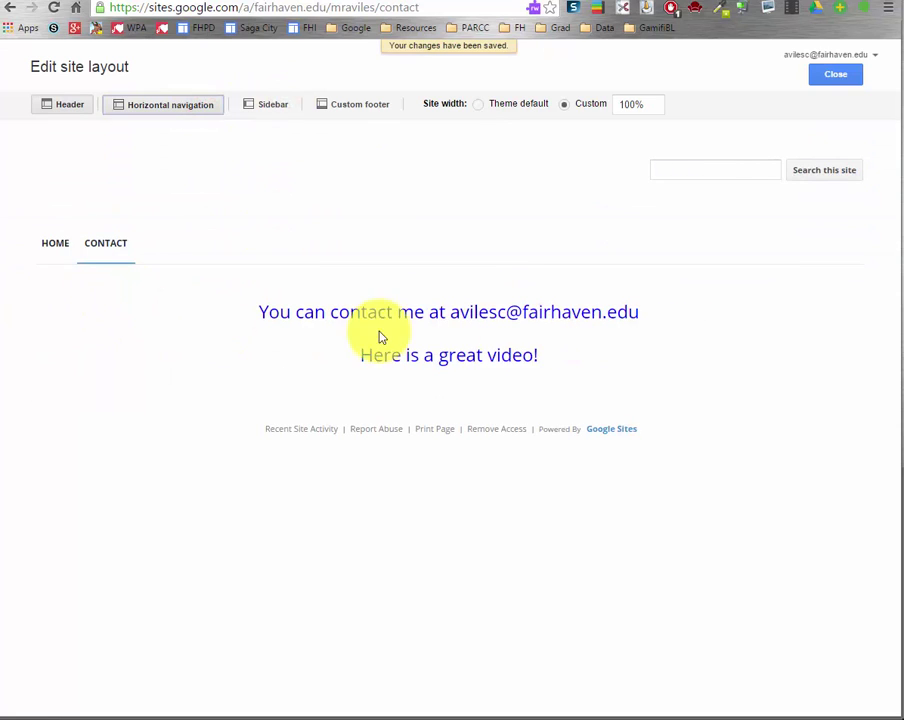
click(822, 75)
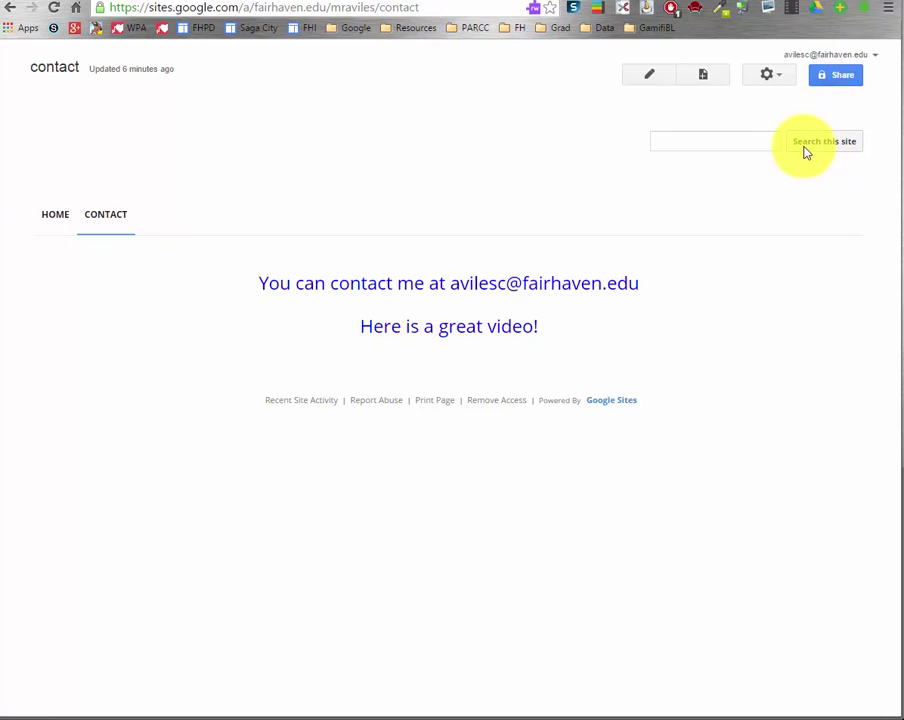
click(826, 77)
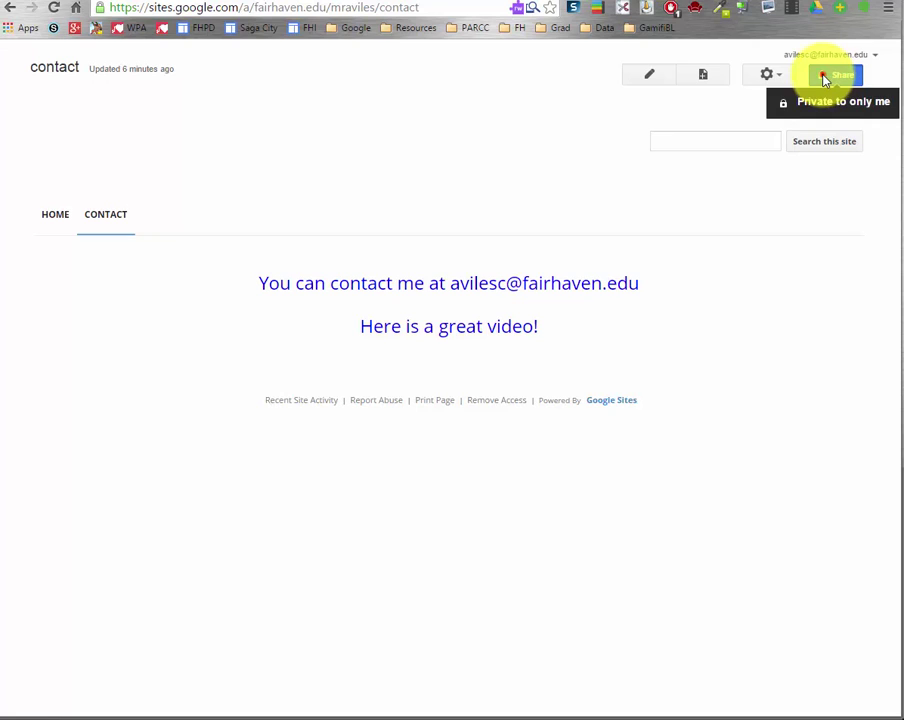
Step: Change the site's access to 'On - Public on the web' and save it
click(825, 78)
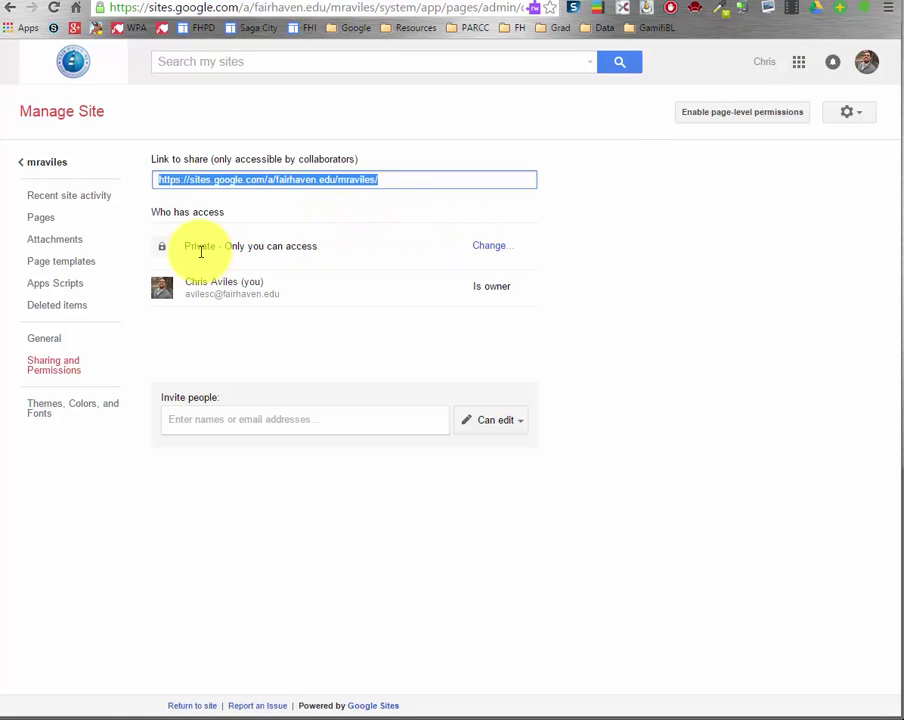
click(478, 249)
click(281, 175)
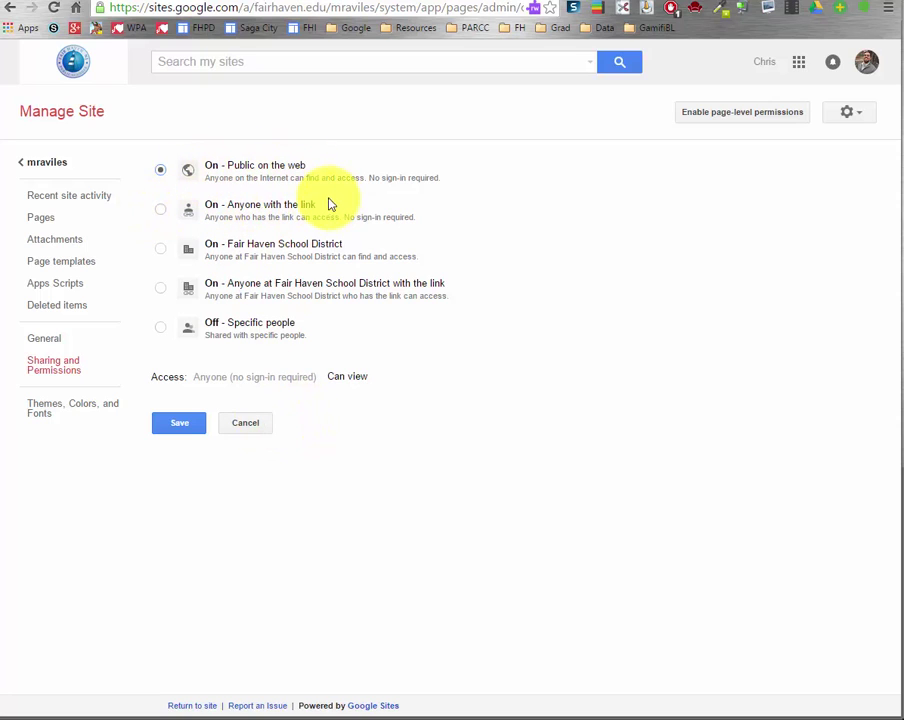
click(263, 428)
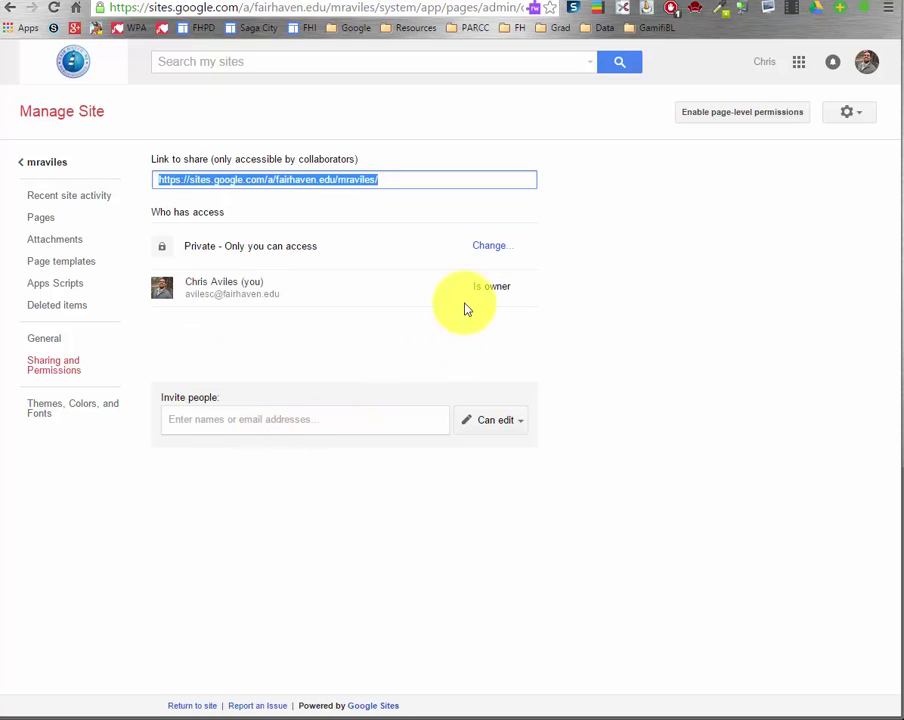
click(484, 245)
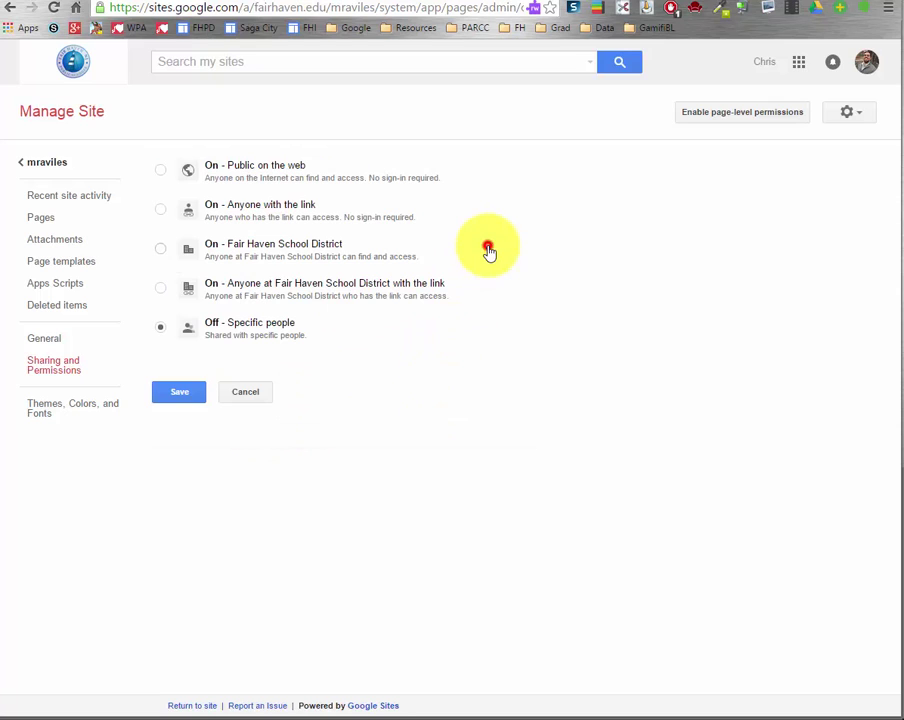
click(202, 172)
click(341, 379)
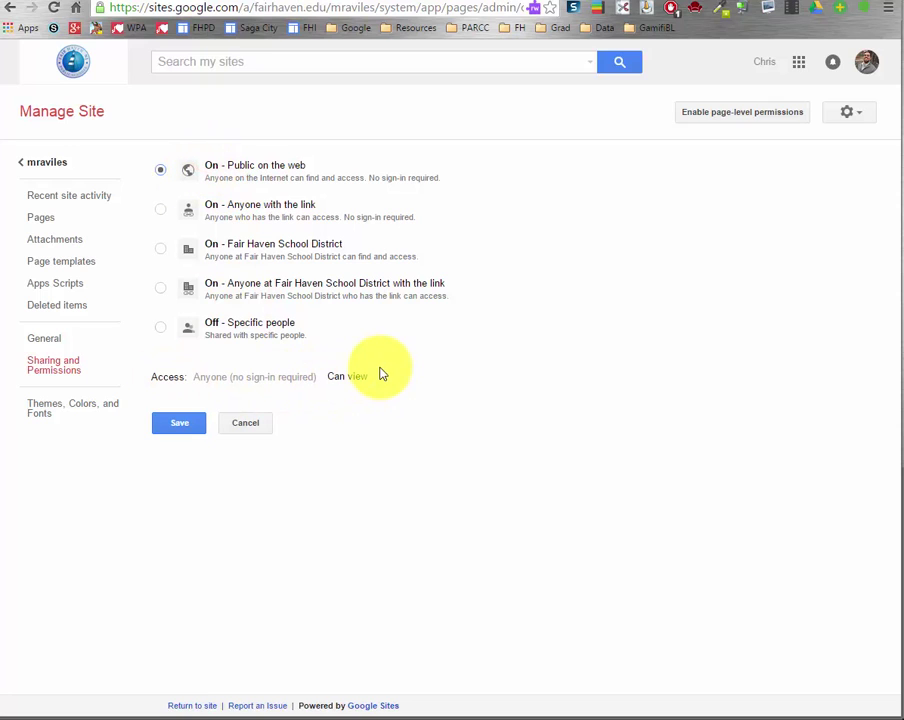
click(247, 428)
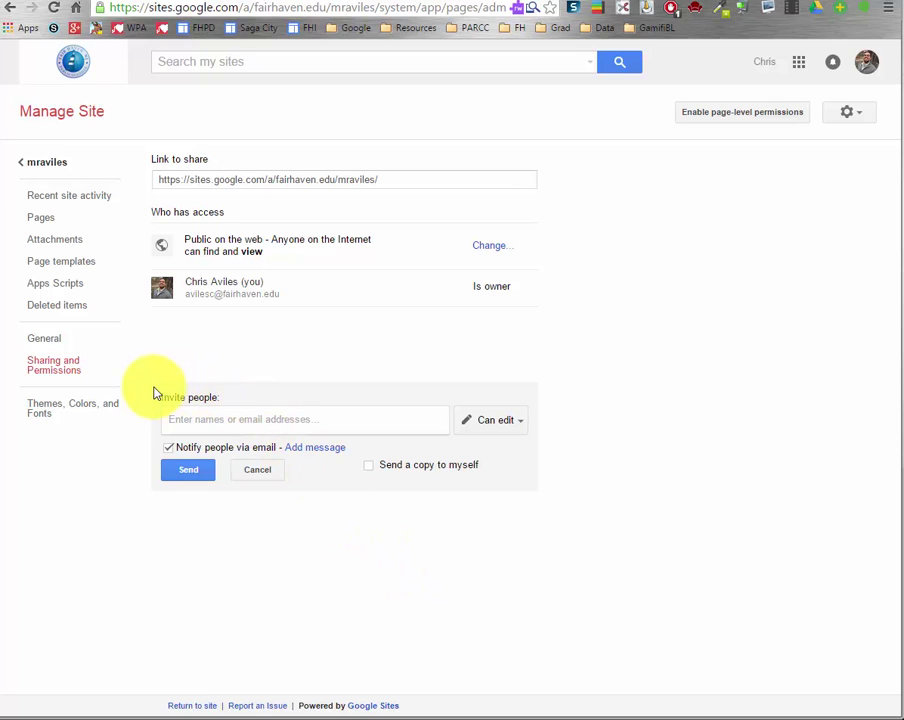
Step: Add the colleague from the suggested addresses as an invitee with Is owner permission
click(287, 419)
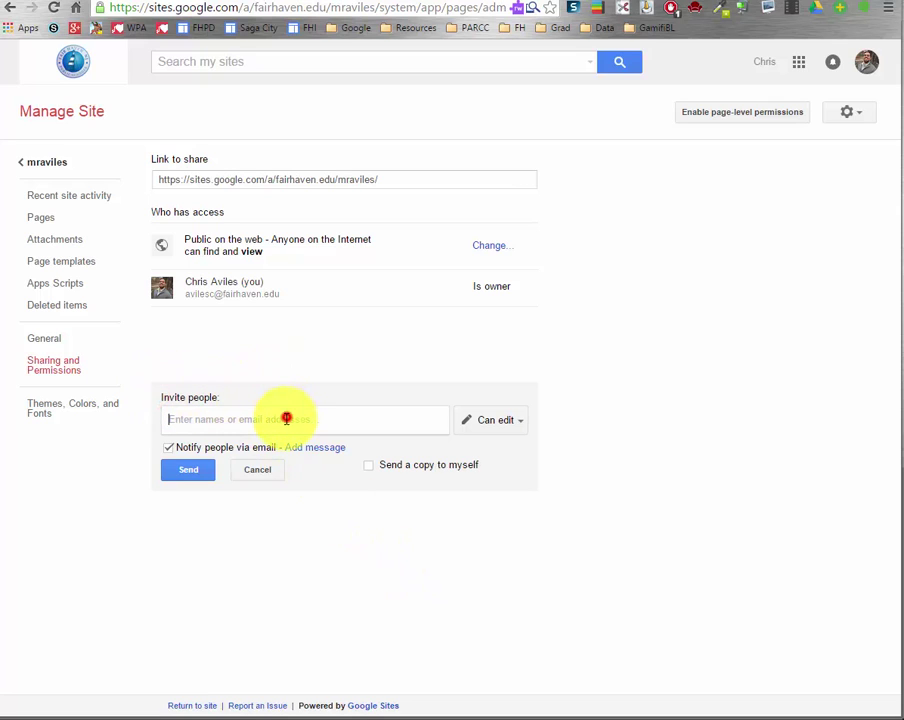
text(nelson)
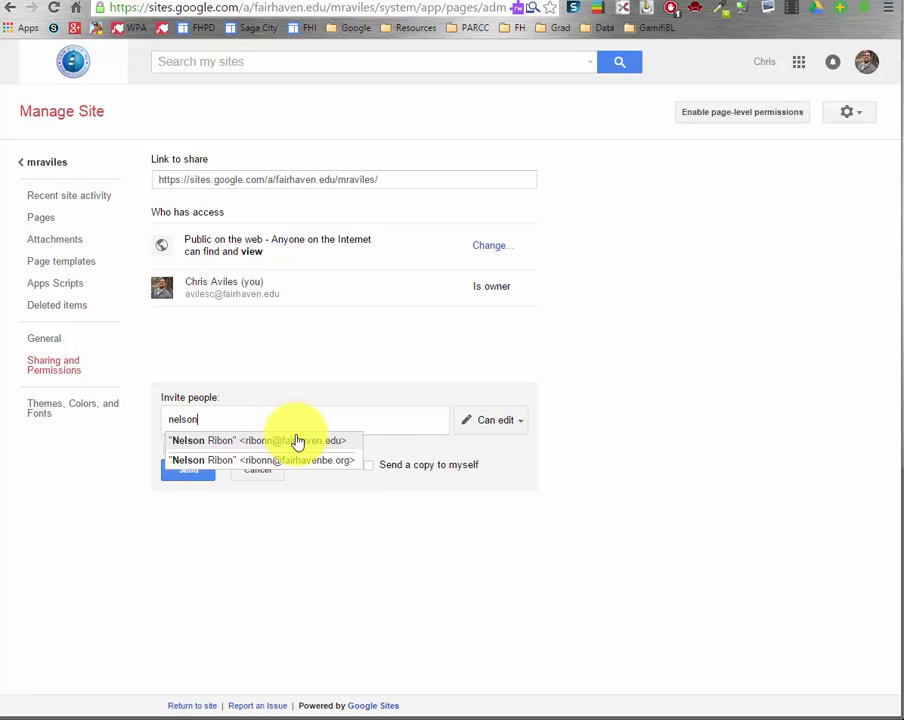
click(297, 441)
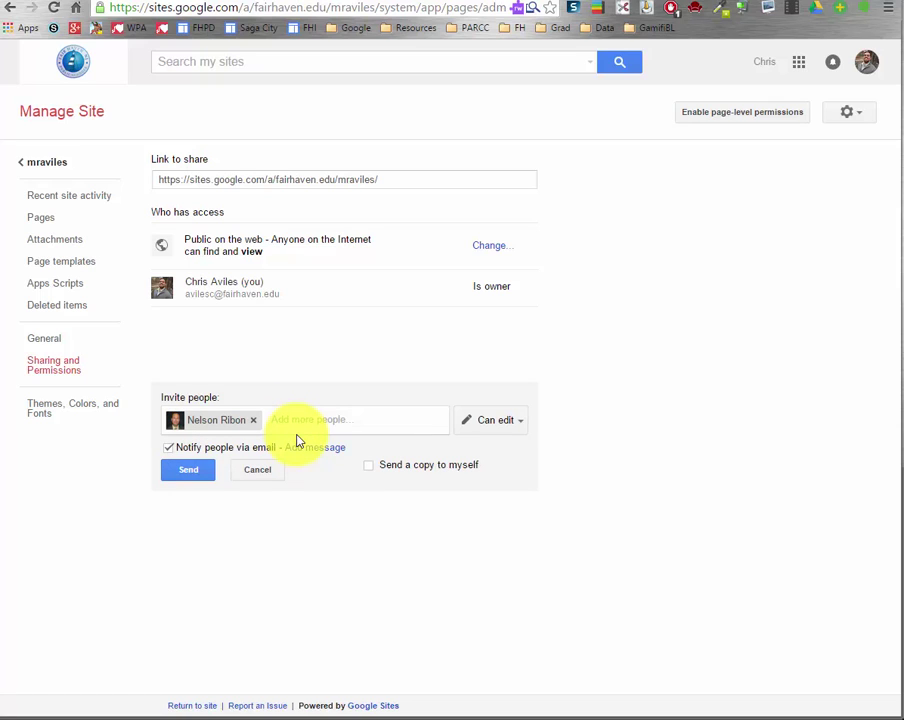
click(482, 419)
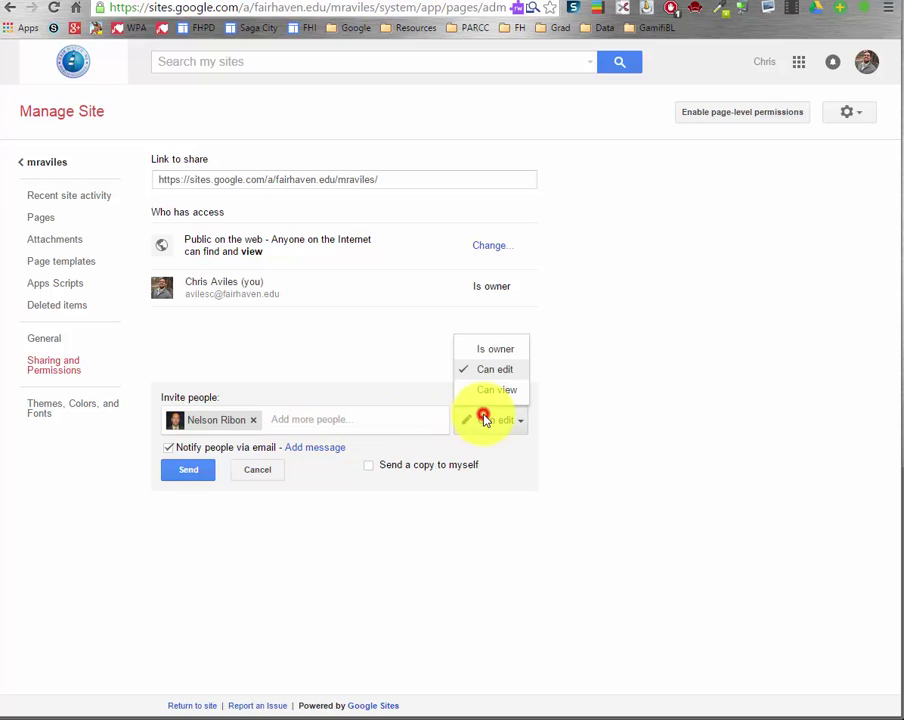
click(501, 352)
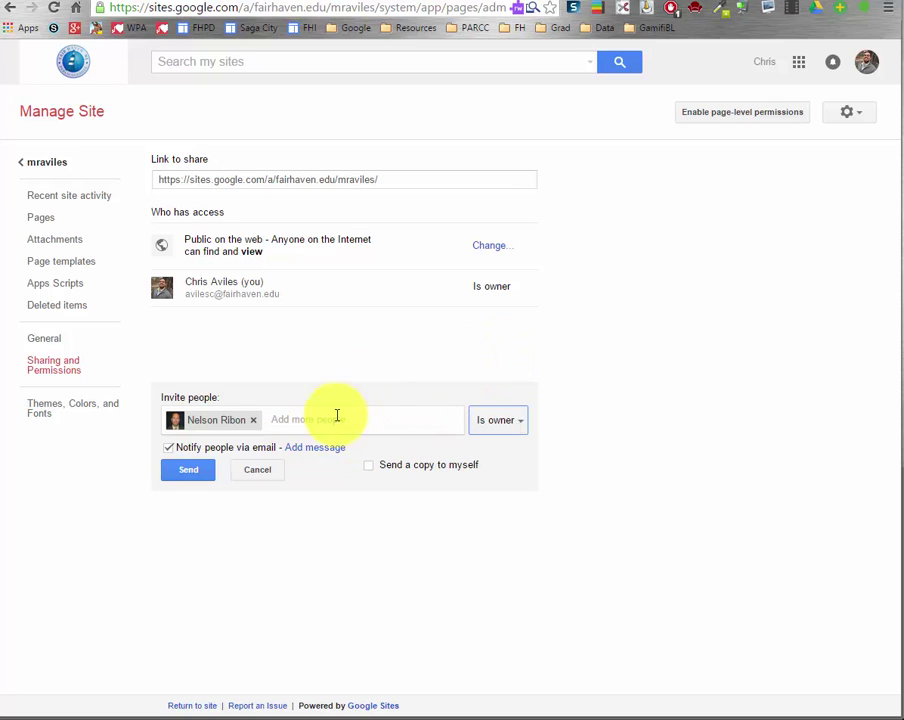
Step: Attach the note 'Here's the site we can work on together' and send the owner invitation
click(306, 446)
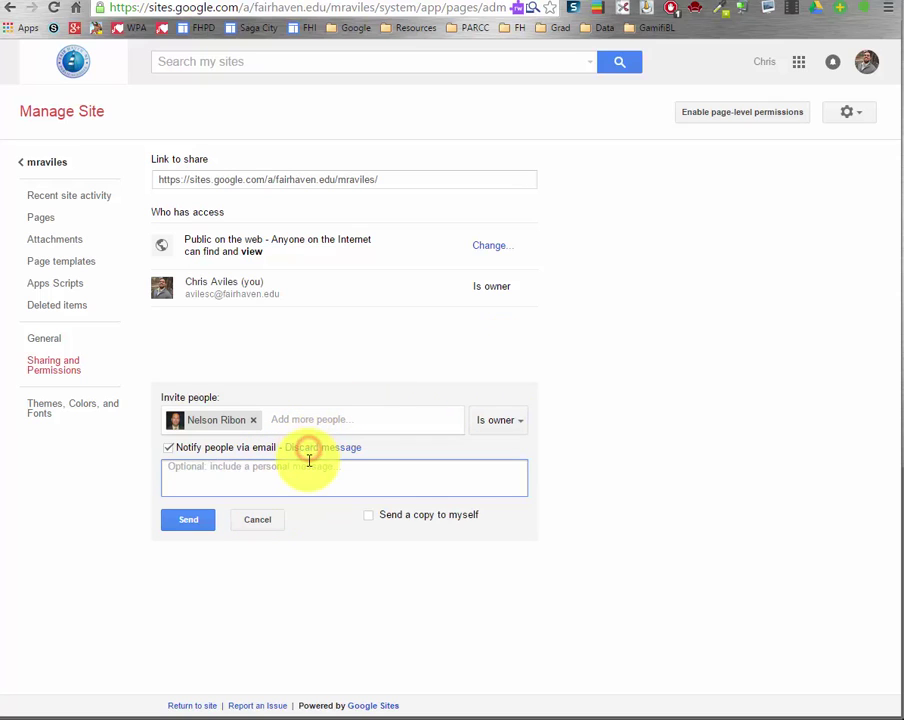
text(Here's the si)
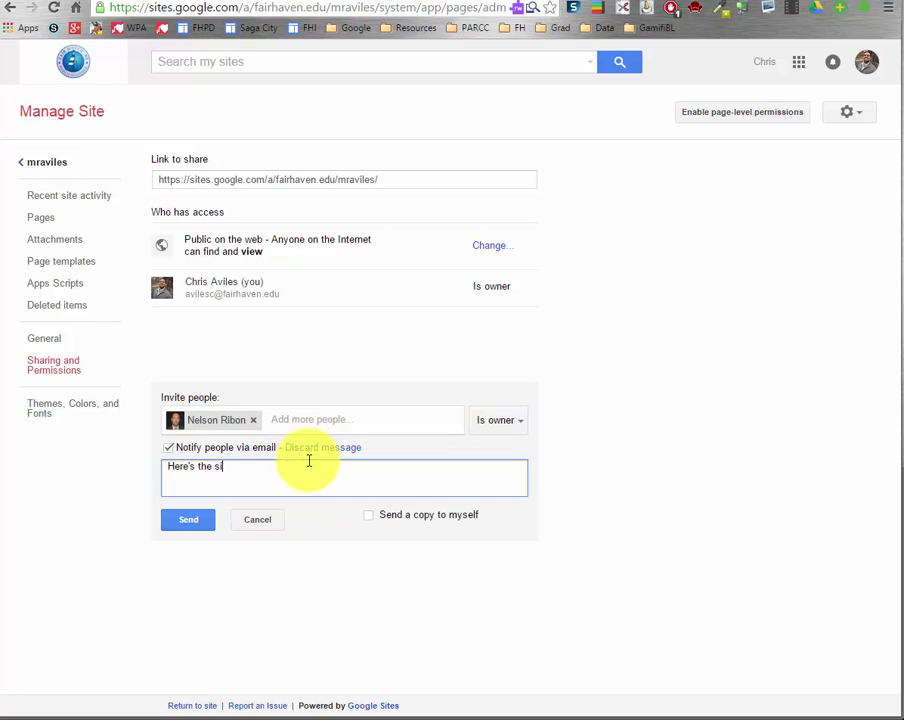
text(te we can work on together)
click(210, 518)
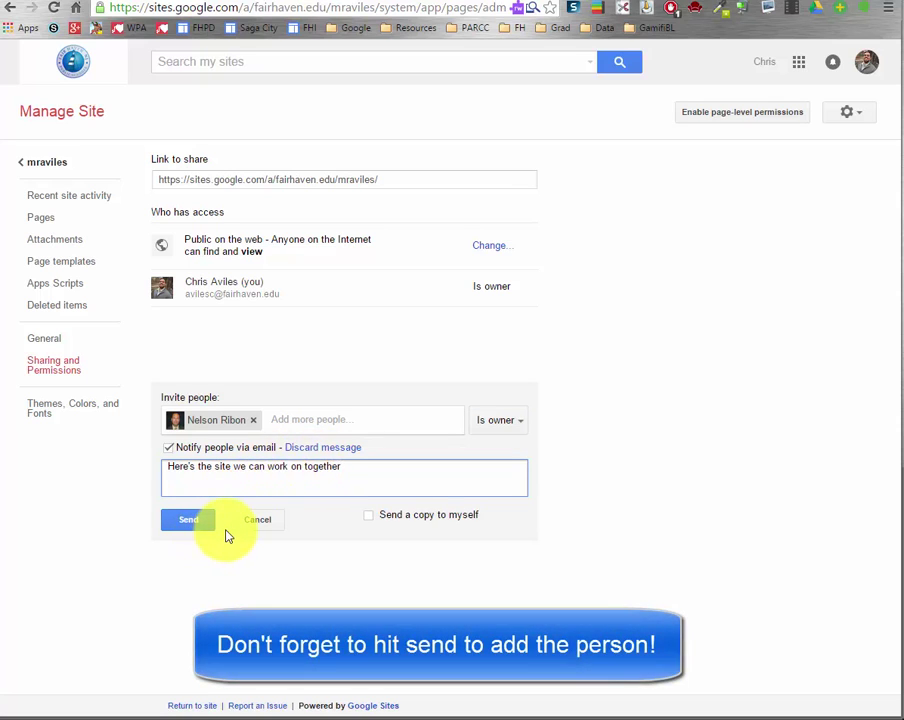
mouse_move(195, 420)
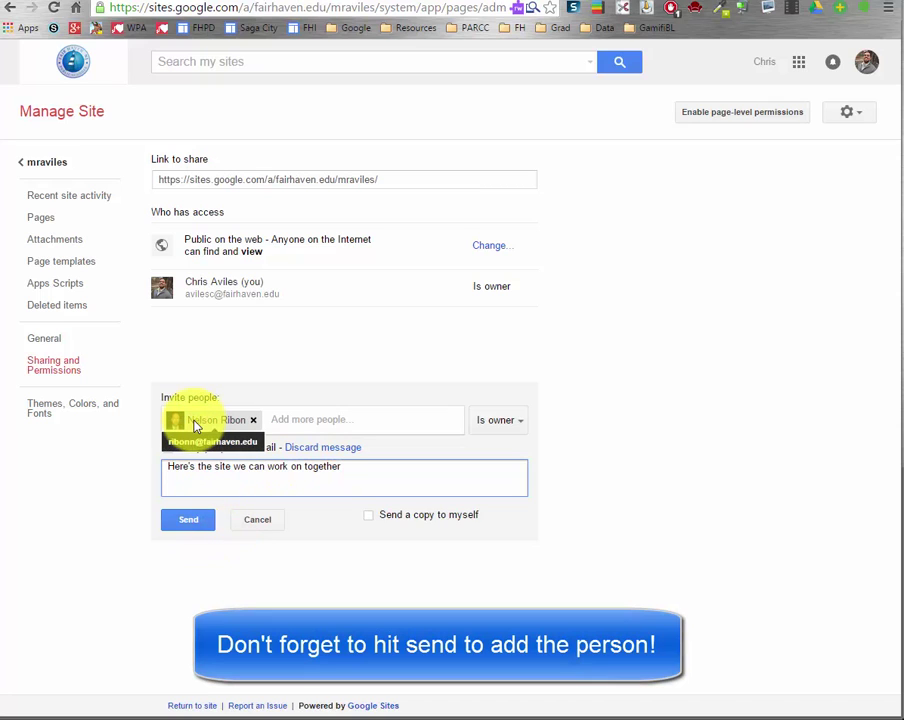
click(261, 521)
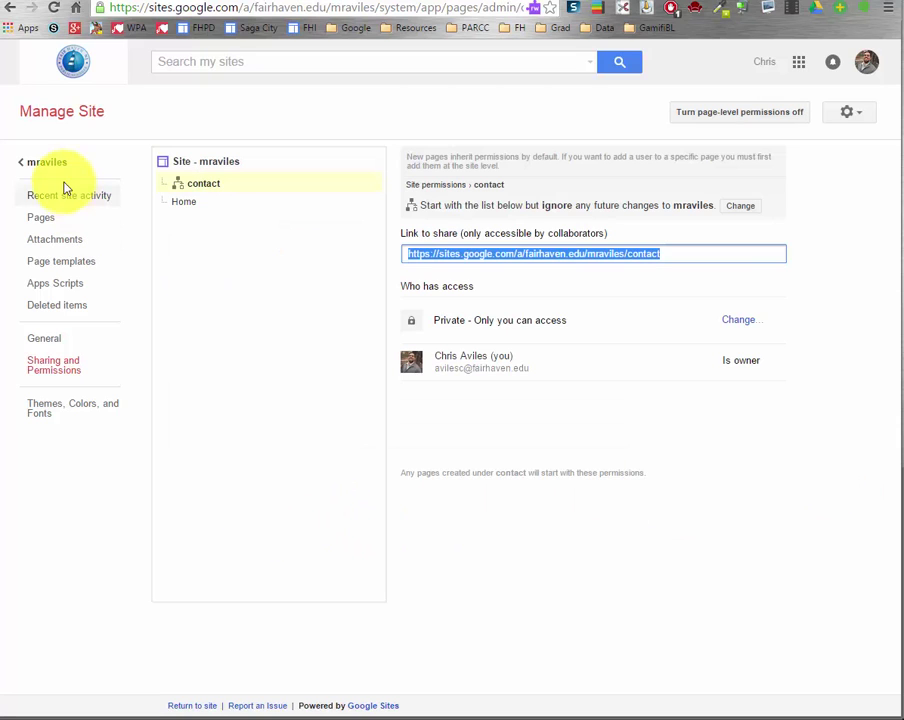
Step: Return to the live site's Home page and copy its web address
click(57, 160)
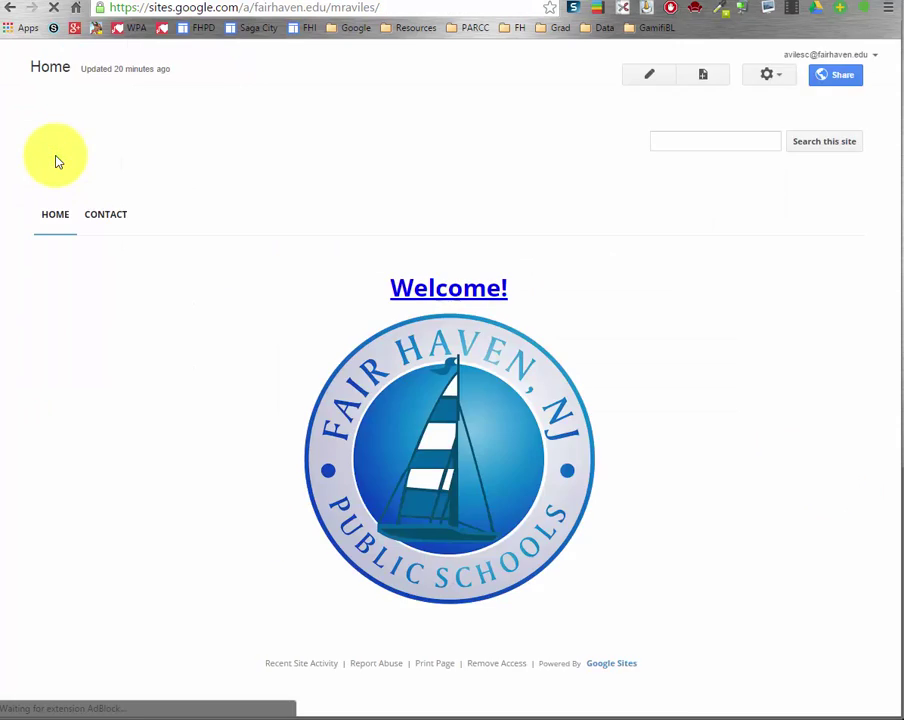
click(400, 6)
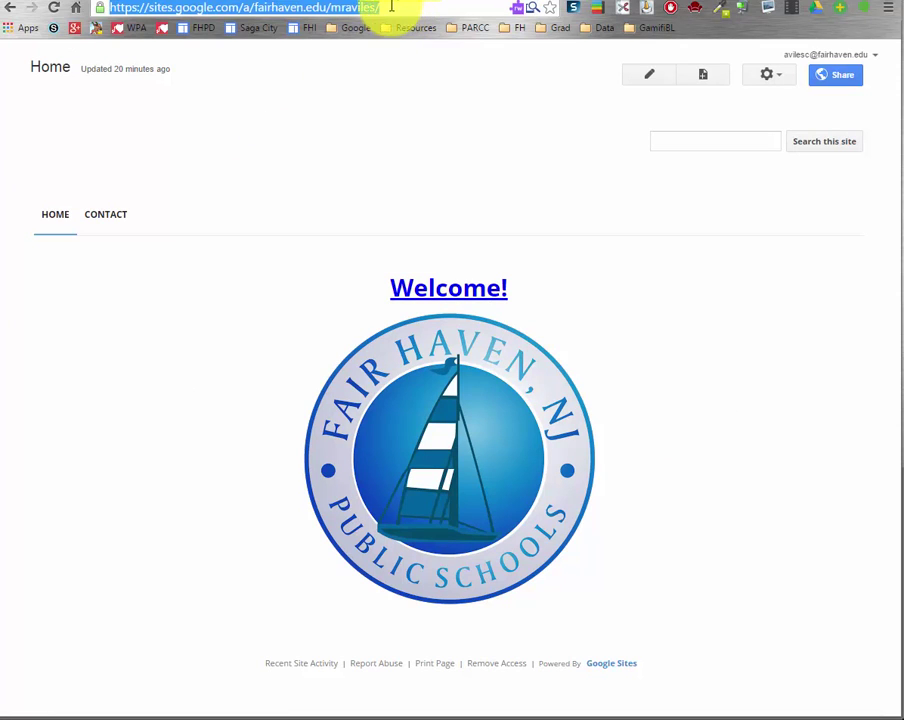
right_click(204, 13)
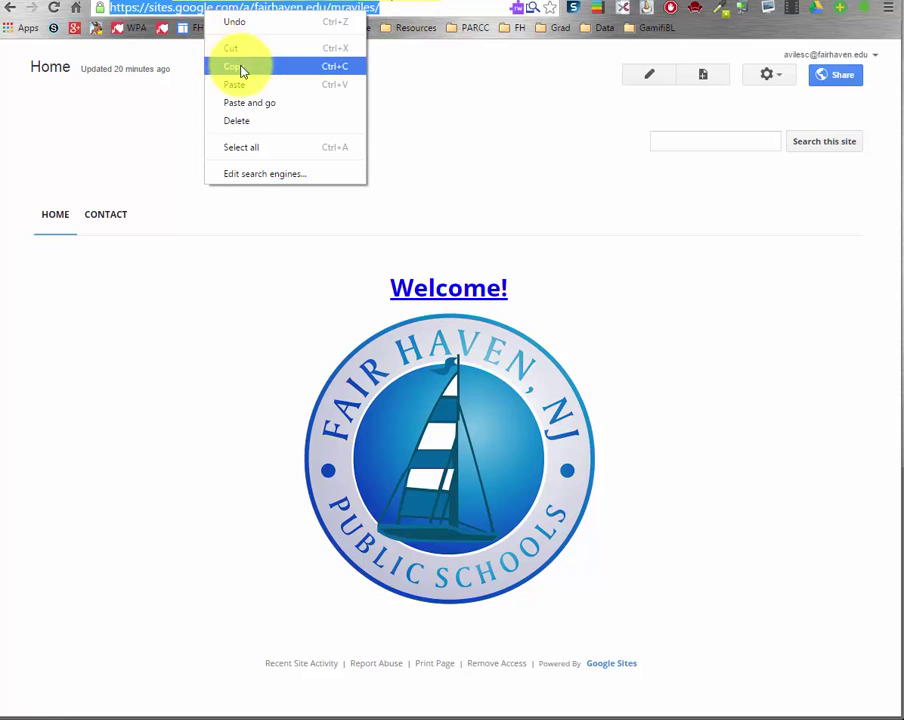
click(240, 66)
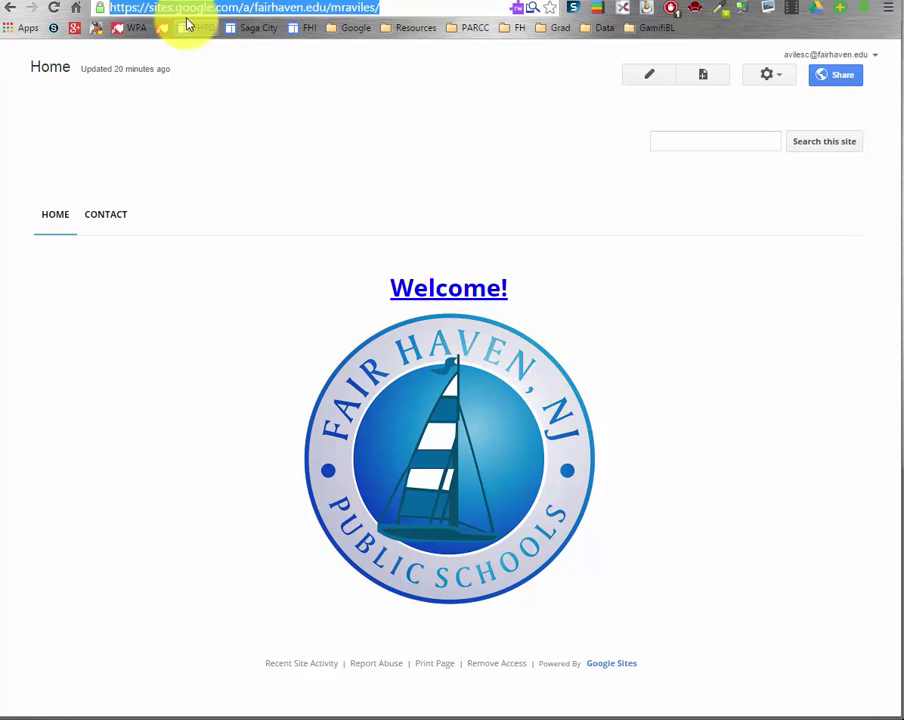
right_click(185, 17)
click(225, 70)
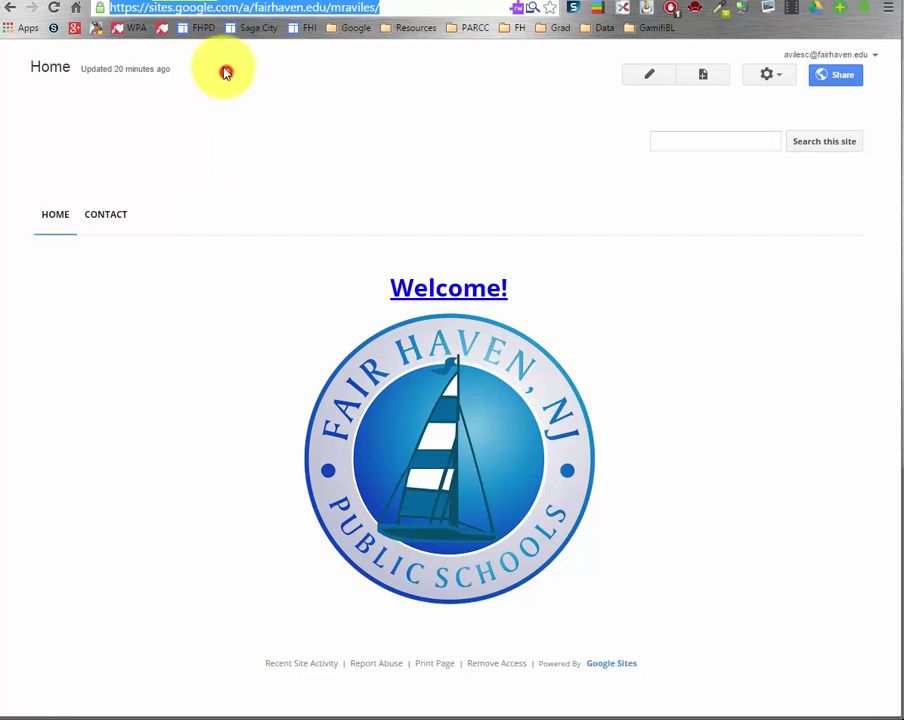
Step: Paste the copied site address into a new tab and load it to verify
key(ctrl+t)
right_click(184, 8)
click(216, 78)
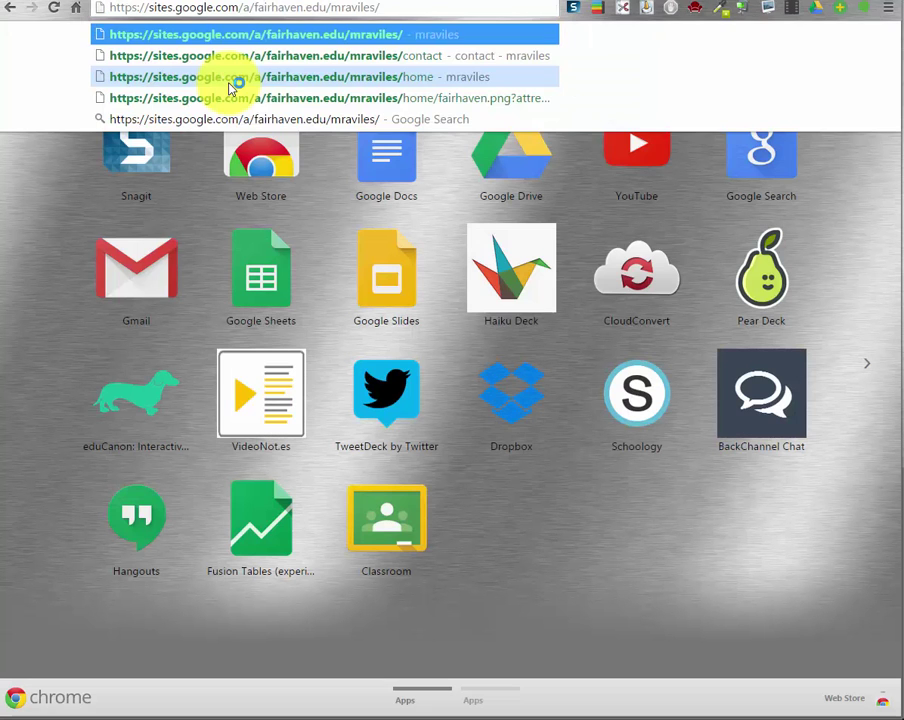
key(Return)
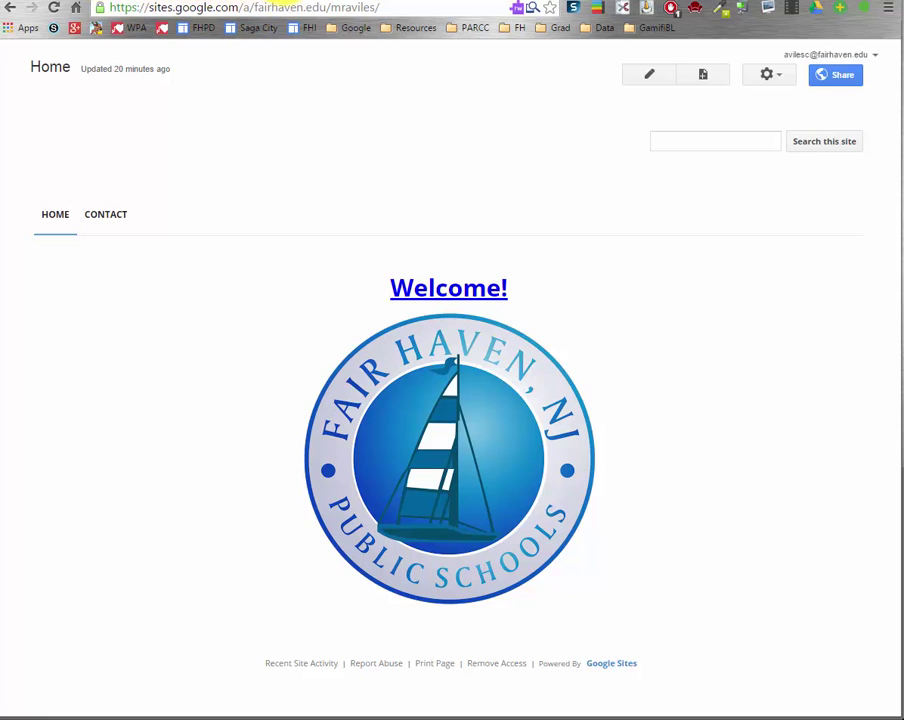
click(215, 5)
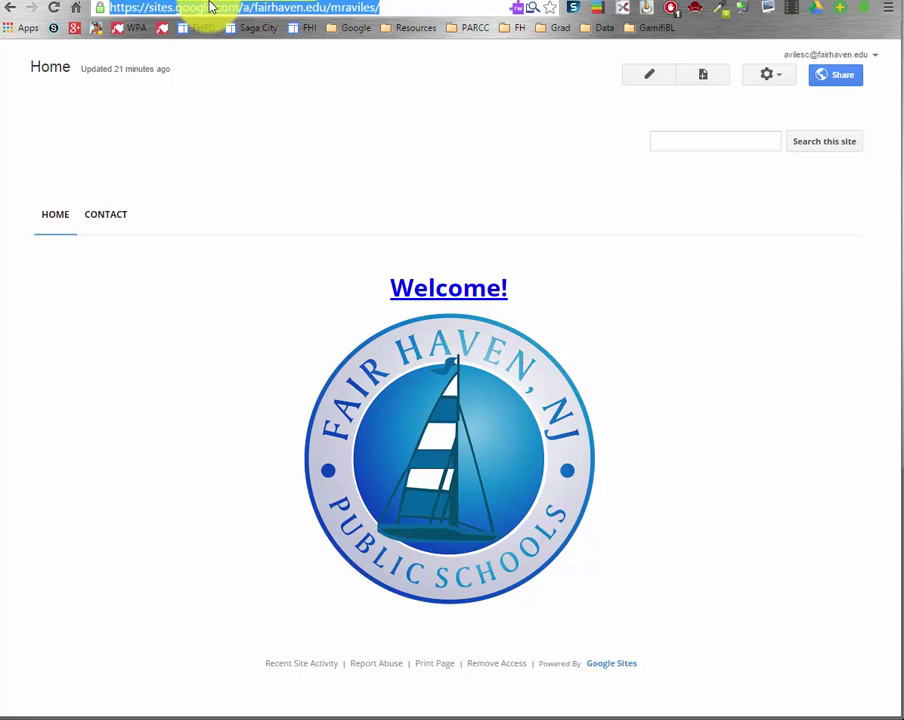
text(sites.google.com)
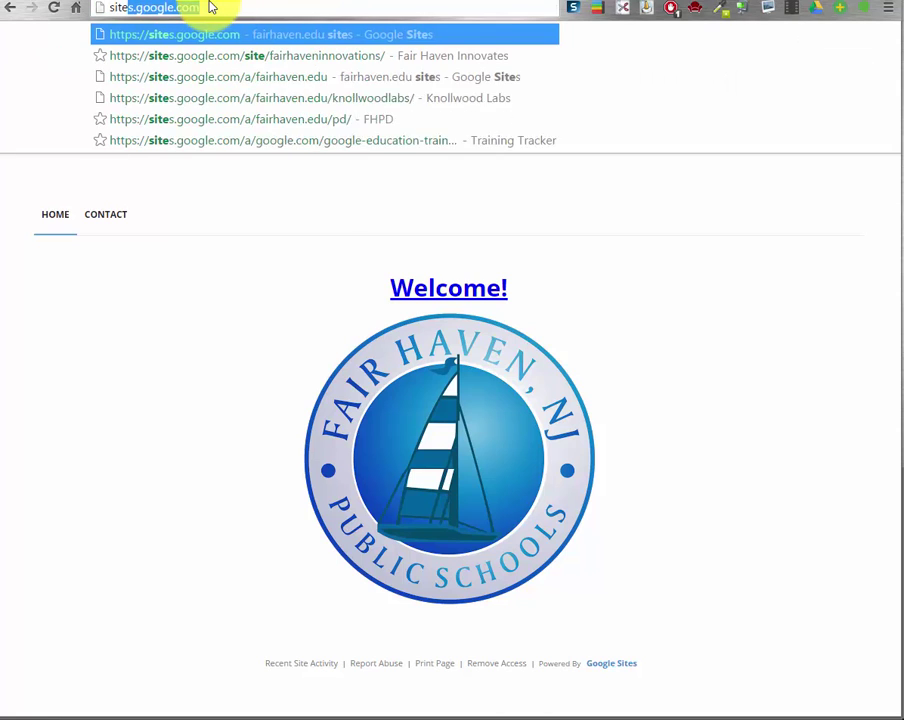
key(Return)
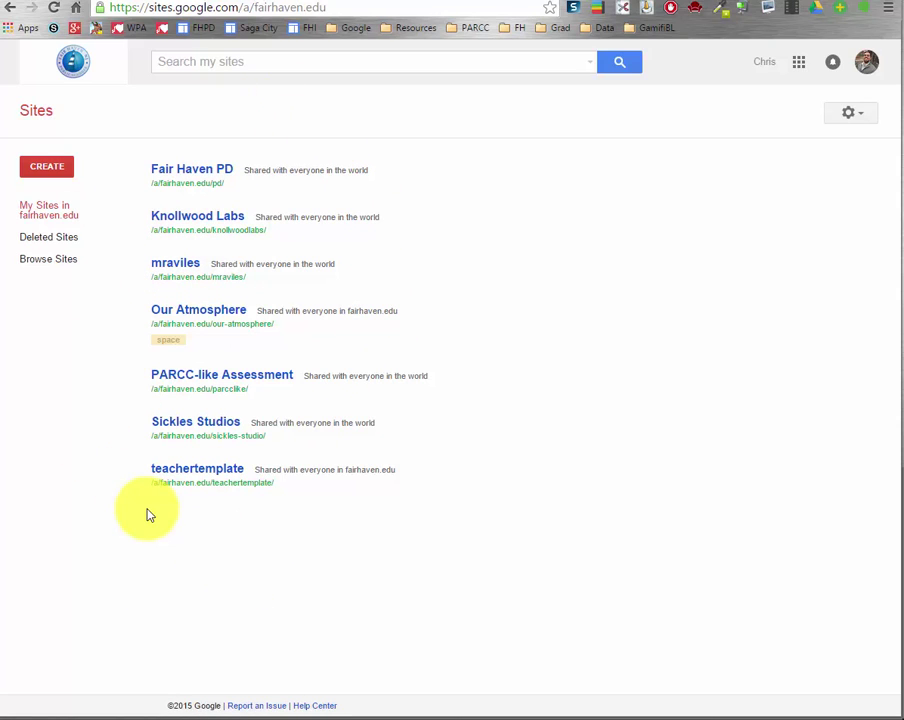
click(167, 264)
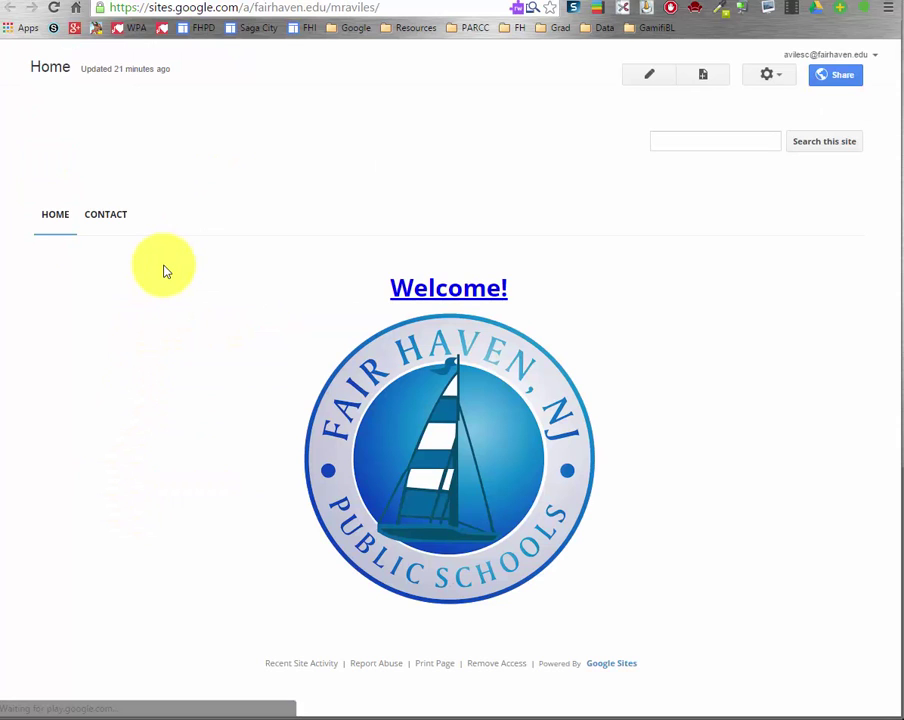